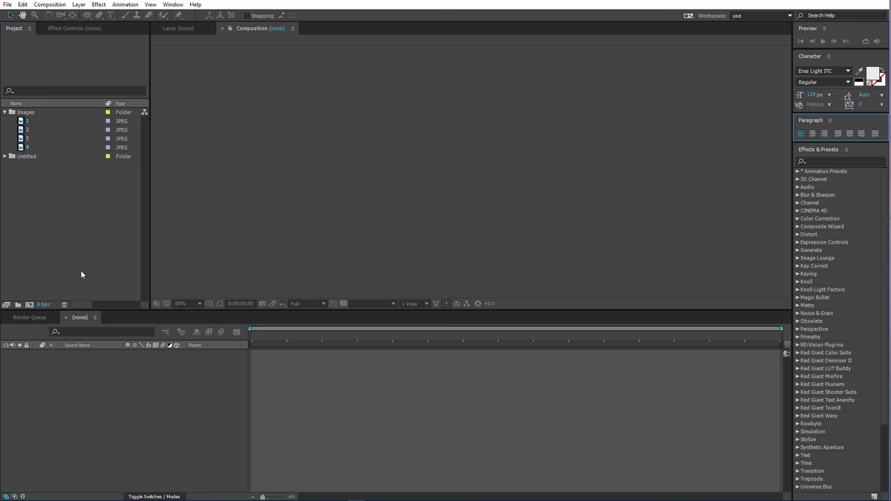
# Step: Create a composition named Main with the HDTV 1080 29.97 preset and a duration of 20 seconds
pyautogui.click(29, 305)
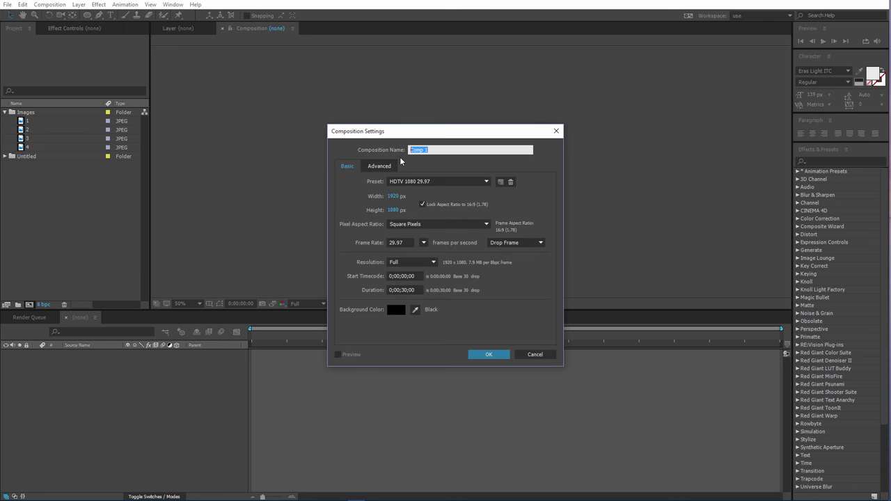
pyautogui.write('Main')
pyautogui.click(406, 289)
pyautogui.doubleClick(404, 289)
pyautogui.write('20')
pyautogui.click(500, 294)
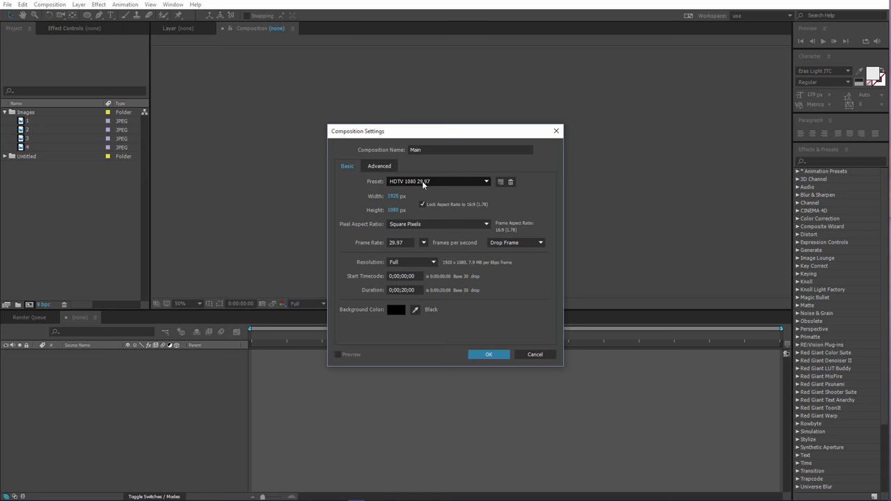
pyautogui.click(490, 354)
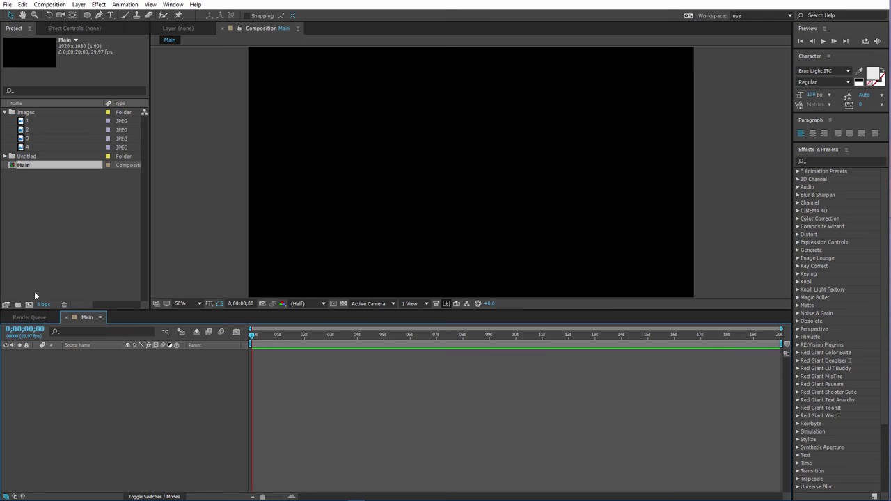
# Step: Create a second 20-second HDTV 1080 29.97 composition named 1
pyautogui.click(30, 304)
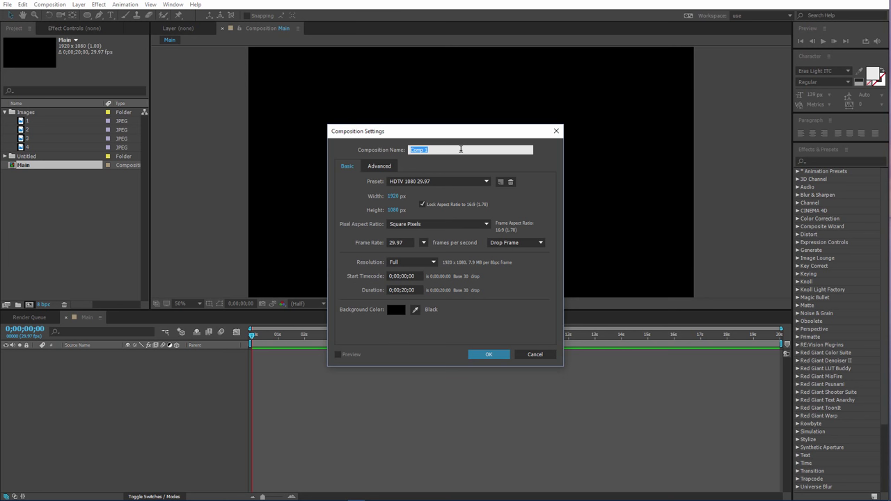
pyautogui.write('Text')
pyautogui.moveTo(467, 146); pyautogui.dragTo(407, 147)
pyautogui.write('1')
pyautogui.click(496, 356)
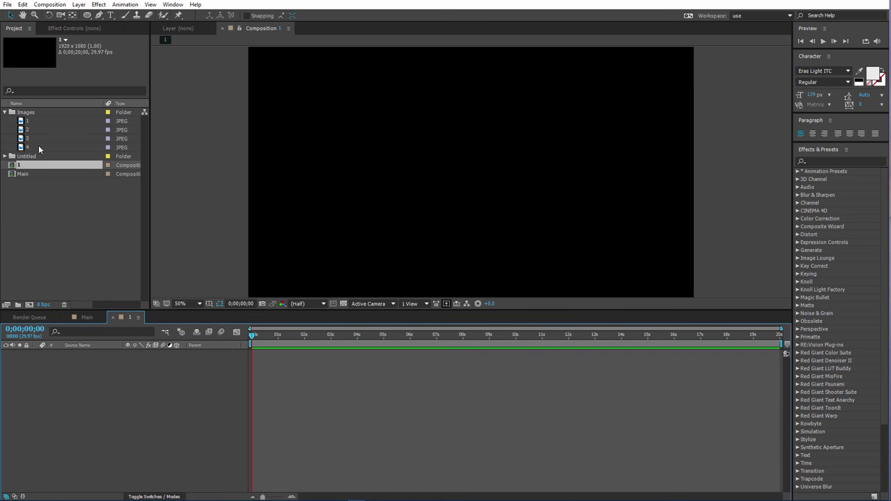
# Step: Add image 1 from the Images folder to composition 1 as a layer
pyautogui.click(26, 121)
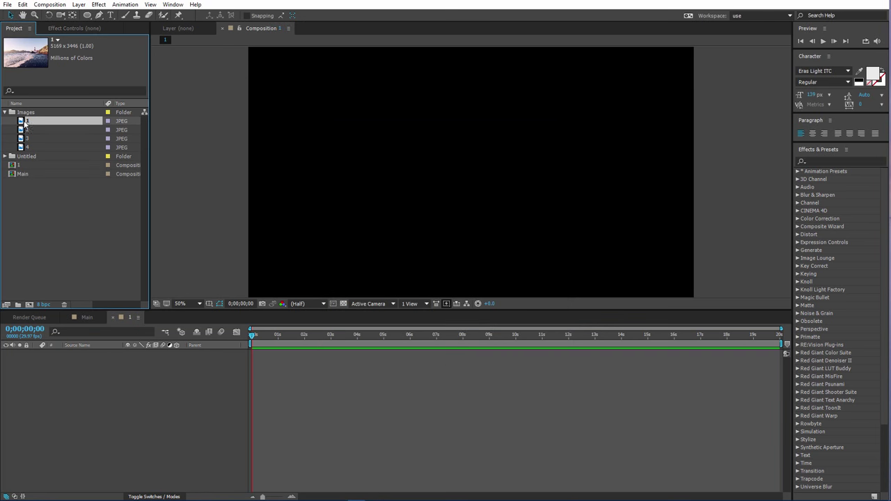
pyautogui.moveTo(26, 122); pyautogui.dragTo(87, 396)
pyautogui.click(25, 121)
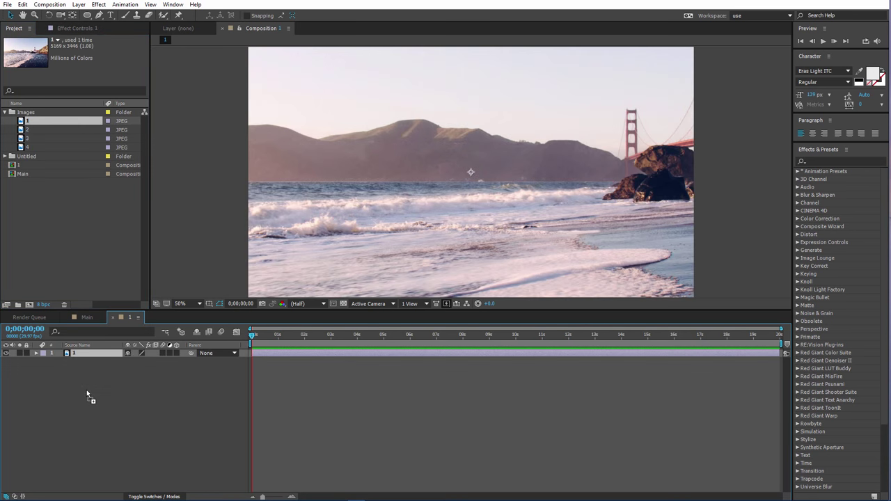
# Step: Scale the beach image layer to 40% and make it a 3D layer
pyautogui.press('s')
pyautogui.press(',')
pyautogui.press(',')
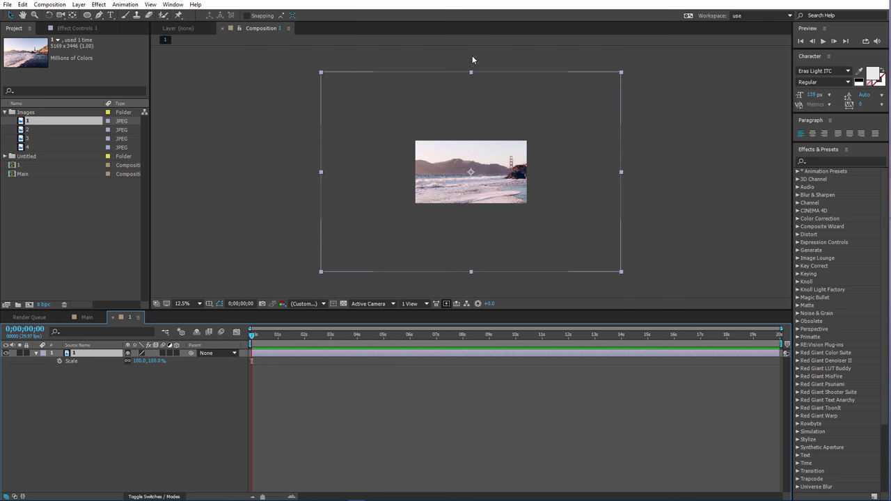
pyautogui.click(138, 361)
pyautogui.press('BackSpace')
pyautogui.write('40')
pyautogui.press('Return')
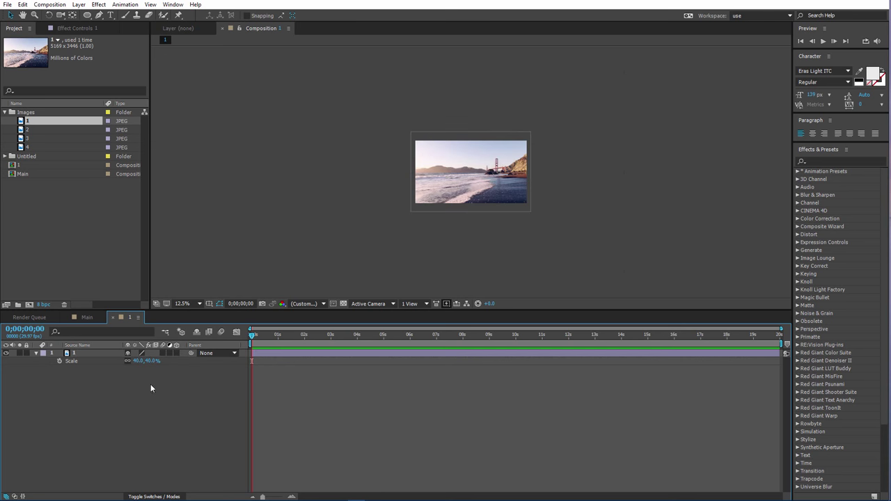
pyautogui.scroll(2, 491, 183)
pyautogui.scroll(-2, 493, 185)
pyautogui.scroll(3, 492, 186)
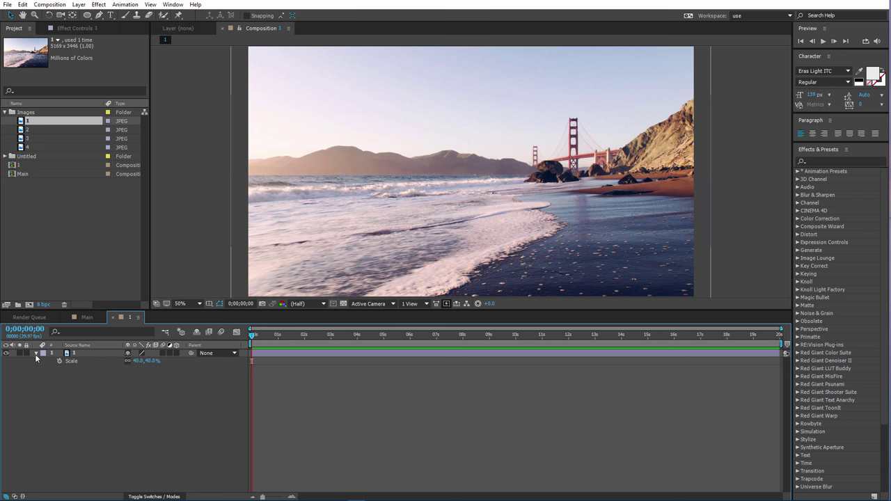
pyautogui.click(176, 354)
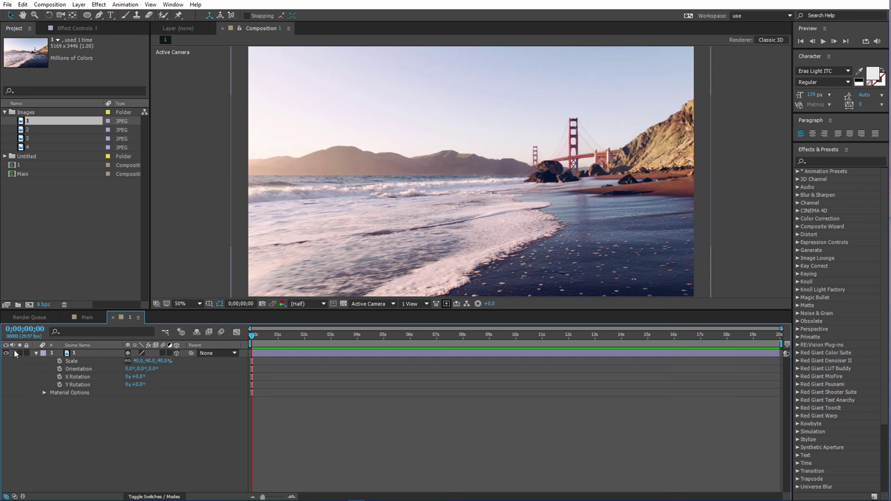
pyautogui.click(37, 354)
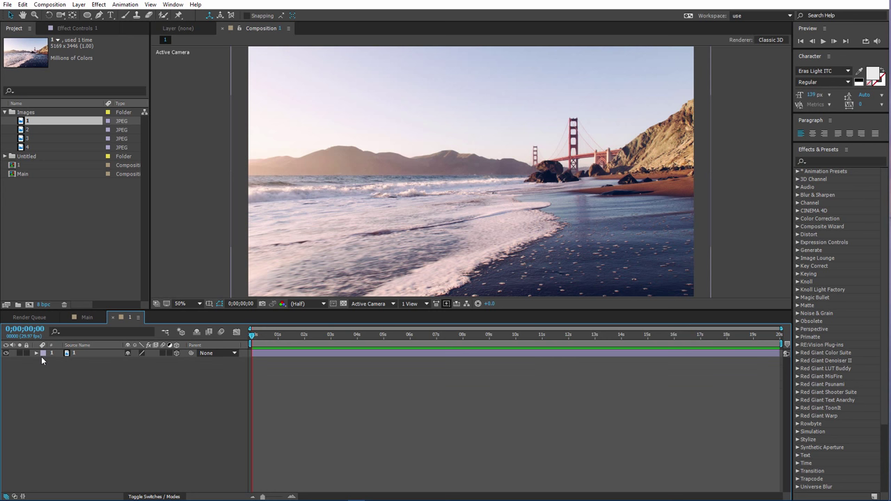
# Step: Add an adjustment layer named ChkBrd above the image in composition 1
pyautogui.rightClick(104, 387)
pyautogui.moveTo(131, 391)
pyautogui.click(265, 462)
pyautogui.press('Return')
pyautogui.write('ChkB')
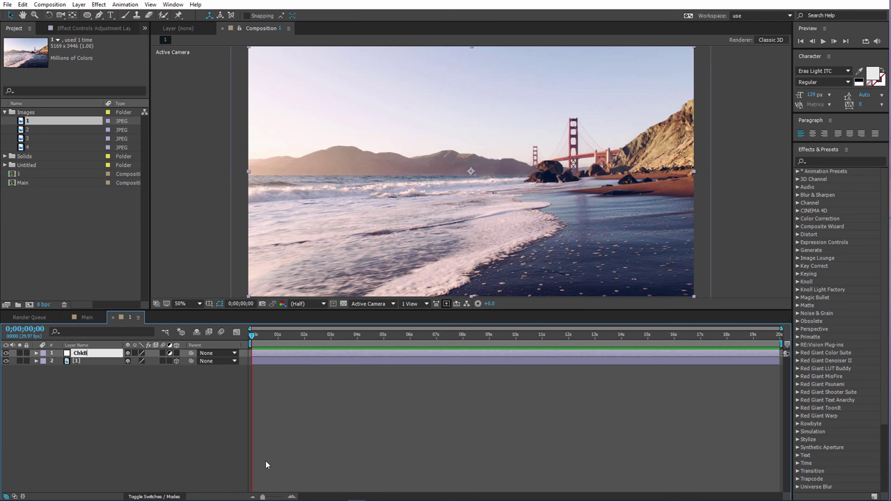
pyautogui.write('rd')
pyautogui.press('Return')
pyautogui.click(161, 429)
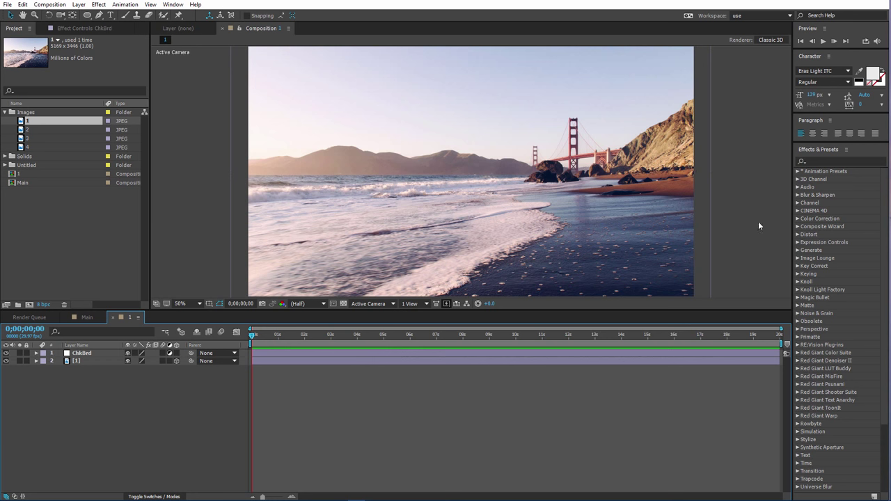
# Step: Apply the Generate Checkerboard effect to the ChkBrd layer and size it from Width & Height Sliders
pyautogui.click(809, 160)
pyautogui.write('che')
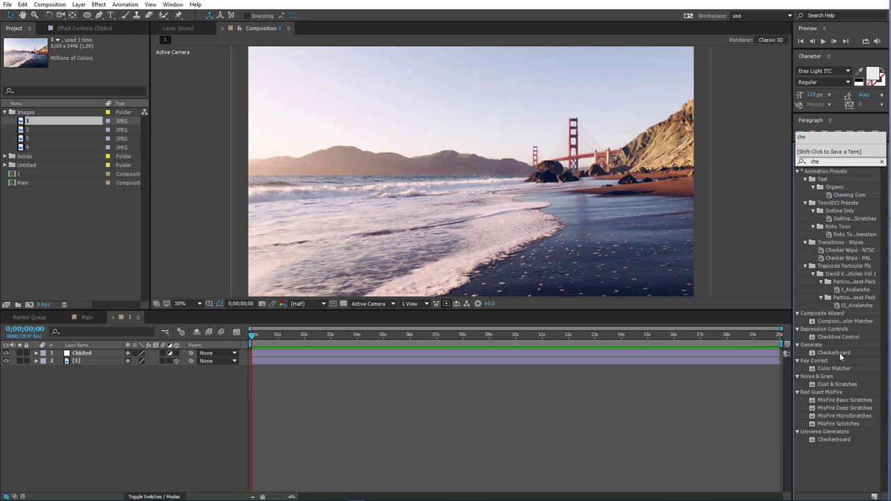
pyautogui.click(846, 354)
pyautogui.moveTo(849, 357); pyautogui.dragTo(96, 359)
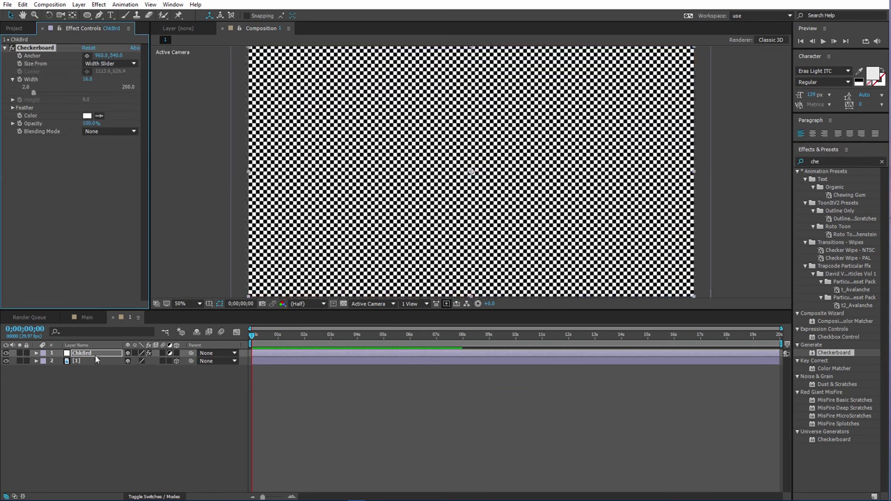
pyautogui.click(110, 63)
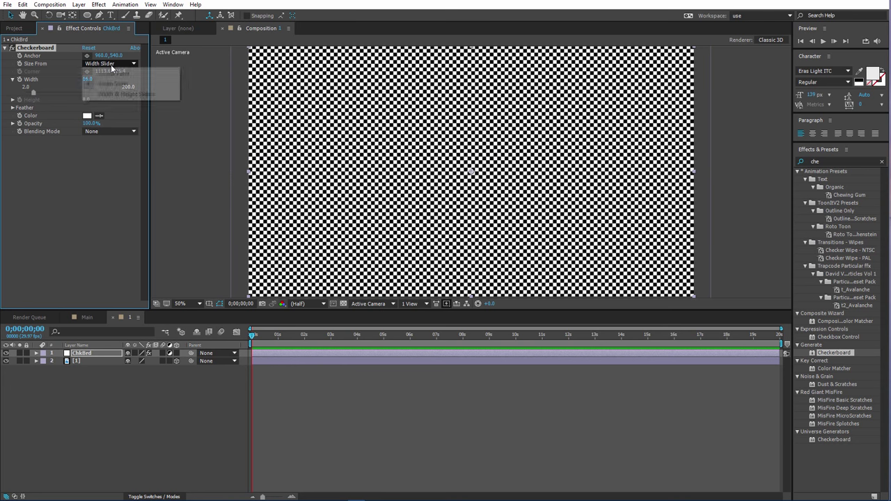
pyautogui.click(121, 94)
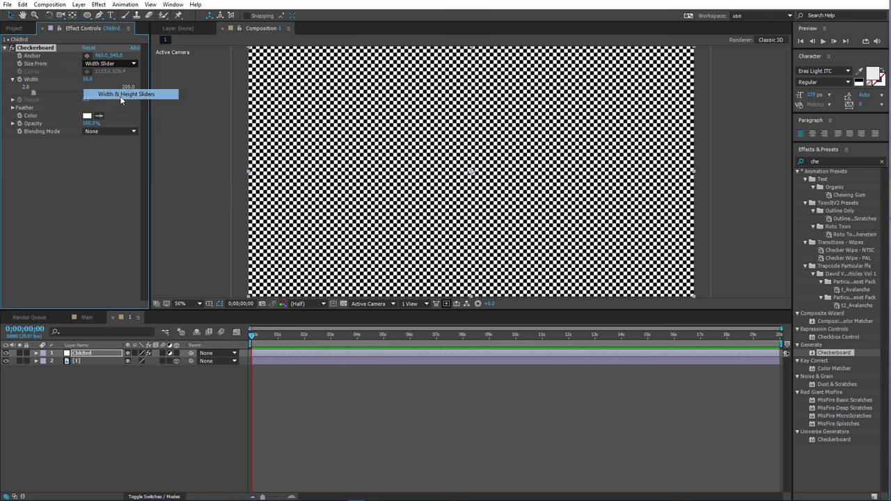
pyautogui.click(202, 170)
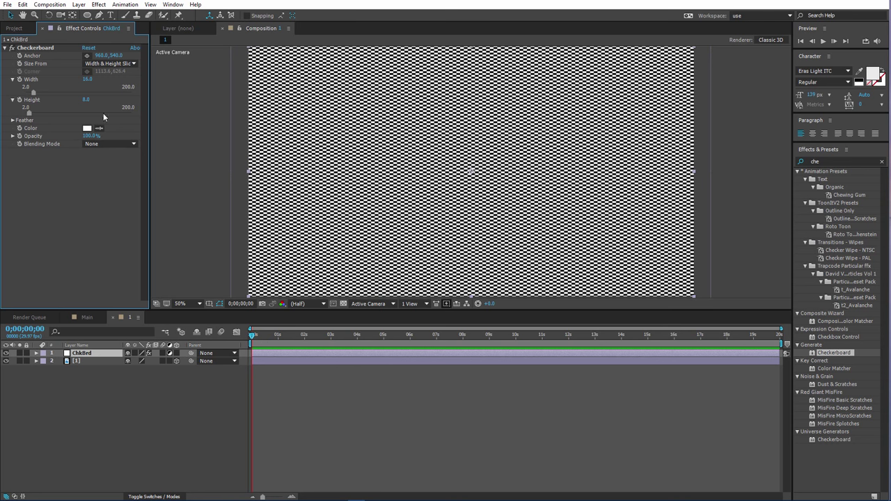
# Step: Keyframe the checkerboard's width and height at 1 on the first frame, and set its blending mode to Screen
pyautogui.click(20, 80)
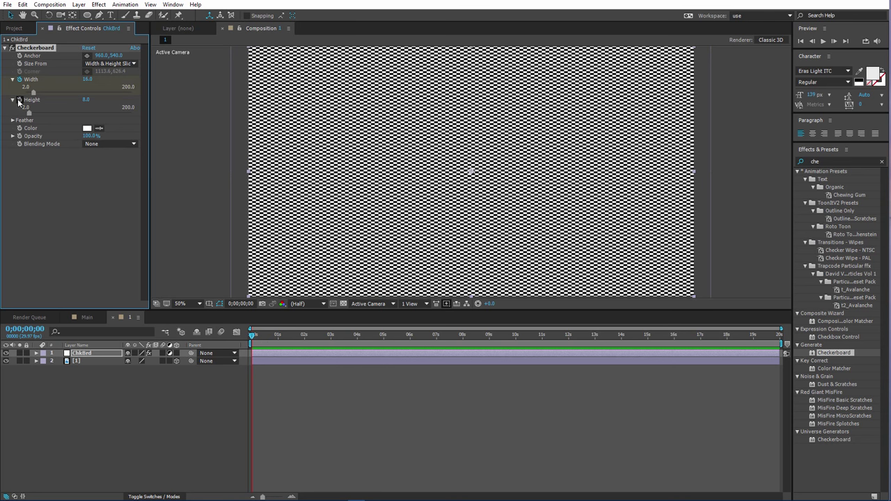
pyautogui.click(89, 79)
pyautogui.write('1')
pyautogui.press('Tab')
pyautogui.write('1')
pyautogui.press('Return')
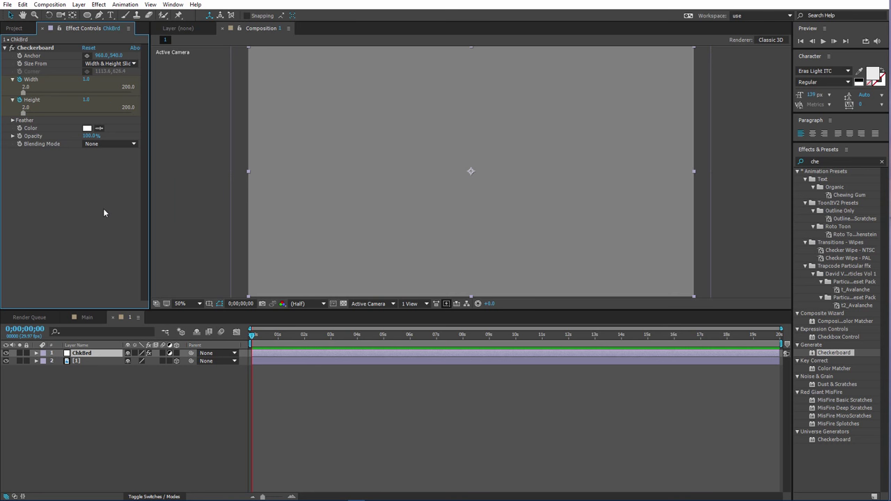
pyautogui.click(108, 144)
pyautogui.click(128, 210)
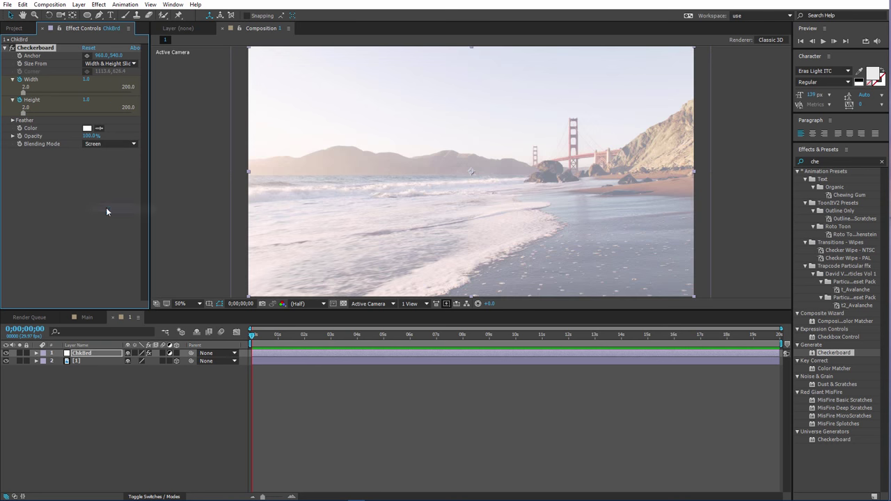
# Step: Turn on keyframing for the checkerboard's opacity and set it to 5% at 0;00;00;18
pyautogui.press('space')
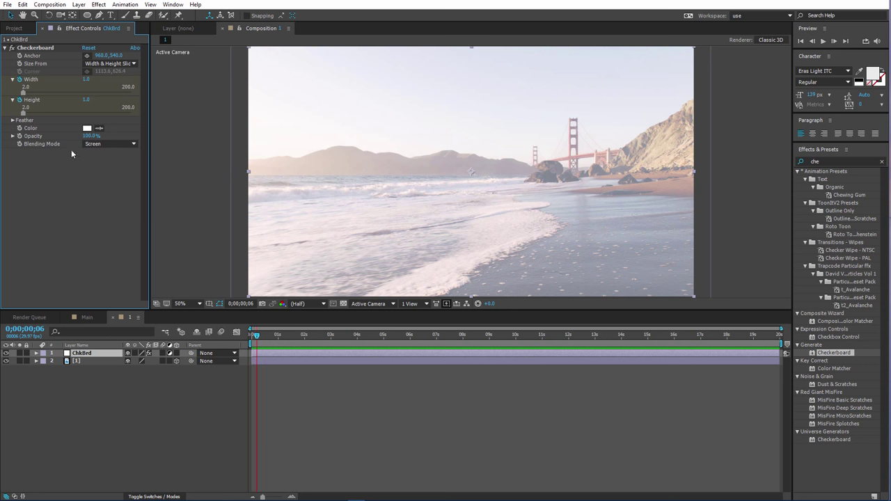
pyautogui.click(28, 137)
pyautogui.click(89, 136)
pyautogui.write('5')
pyautogui.press('Return')
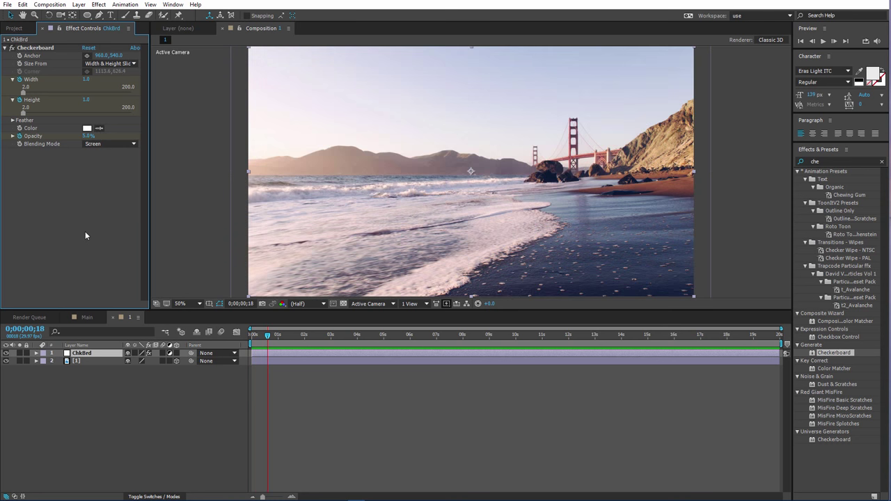
# Step: Set the checkerboard's width and height keyframes to 3 at 0;00;00;18
pyautogui.click(86, 79)
pyautogui.write('3')
pyautogui.click(86, 100)
pyautogui.write('3')
pyautogui.press('Return')
# Step: Advance four frames to 0;00;00;22 and set the checkerboard's opacity to 35%
pyautogui.press('pagedown')
pyautogui.press('pagedown')
pyautogui.press('pagedown')
pyautogui.press('pagedown')
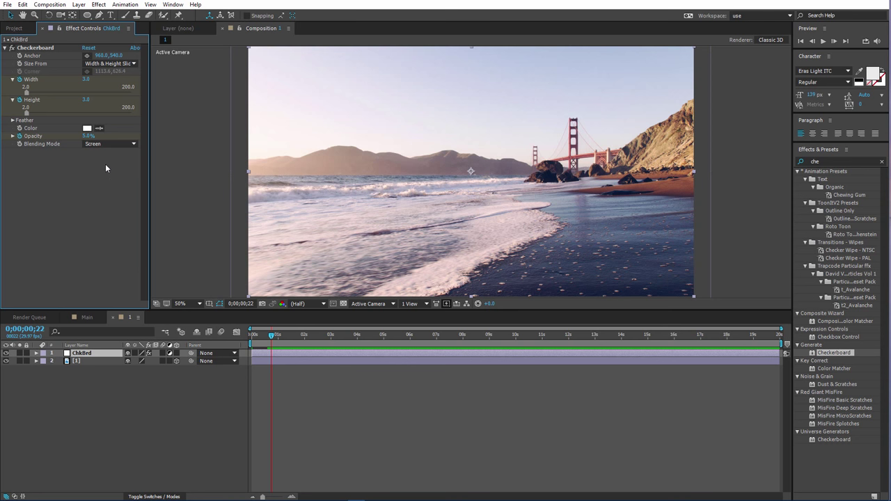
pyautogui.click(88, 136)
pyautogui.write('35')
pyautogui.press('Return')
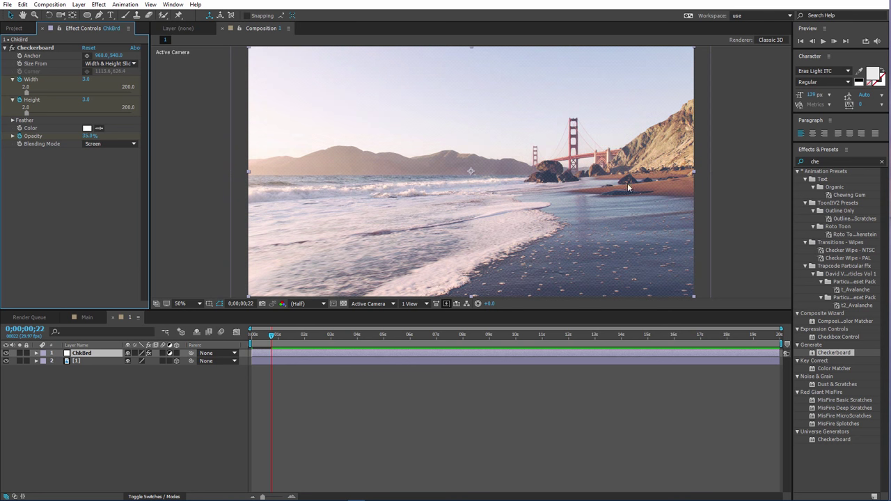
# Step: Add another adjustment layer named Noise to composition 1
pyautogui.rightClick(179, 409)
pyautogui.moveTo(217, 415)
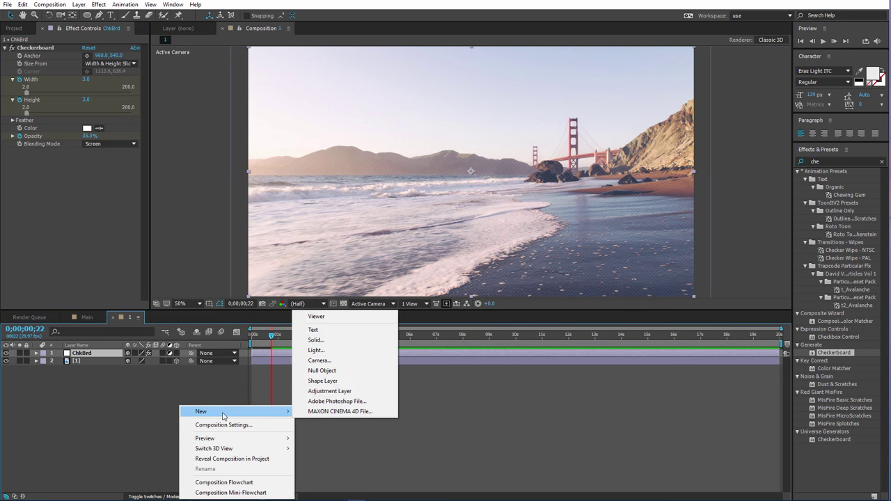
pyautogui.click(336, 392)
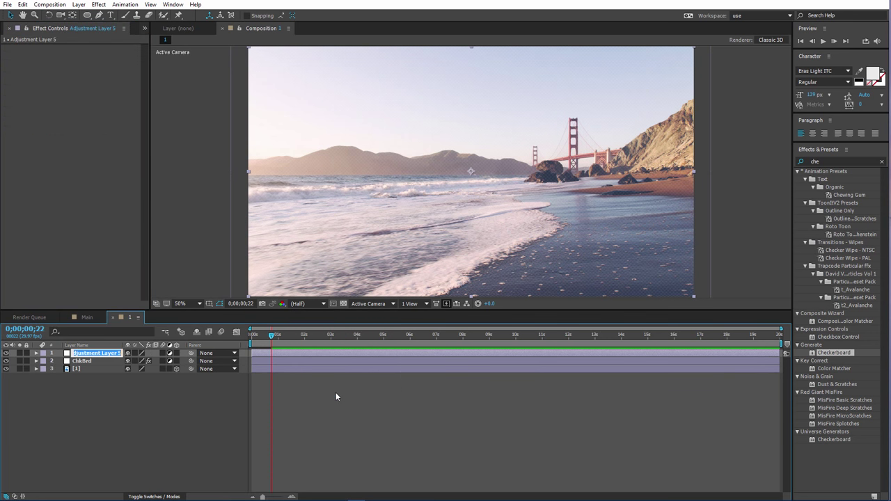
pyautogui.write('Noise')
pyautogui.press('Return')
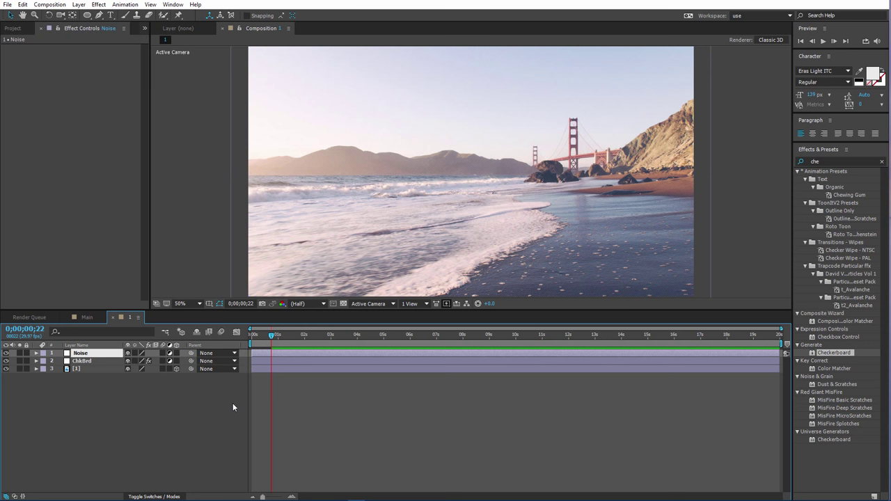
pyautogui.click(232, 403)
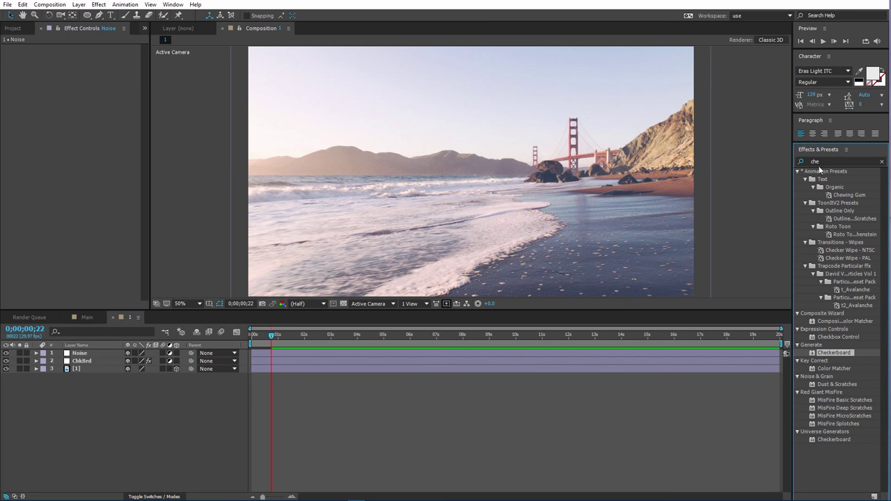
# Step: Apply the Noise & Grain Noise effect to the Noise layer, and move the ChkBrd layer above it
pyautogui.click(820, 161)
pyautogui.press('BackSpace')
pyautogui.press('BackSpace')
pyautogui.press('BackSpace')
pyautogui.write('noi')
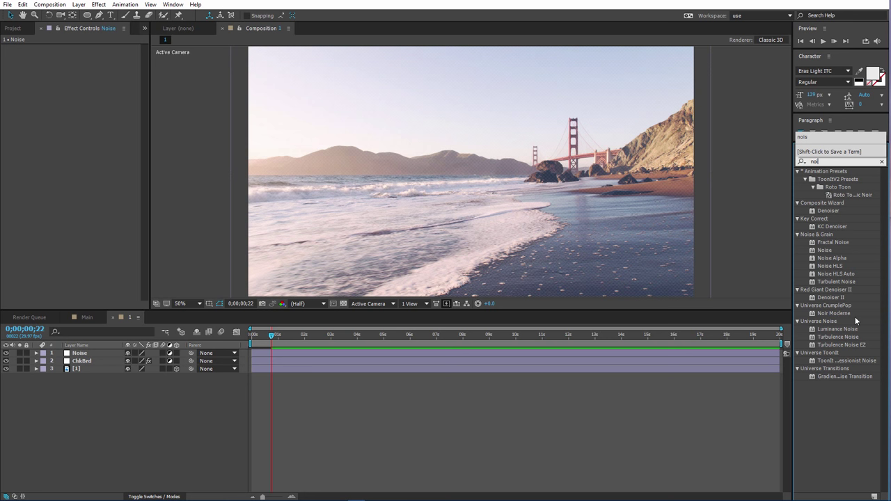
pyautogui.moveTo(825, 250); pyautogui.dragTo(94, 354)
pyautogui.click(91, 361)
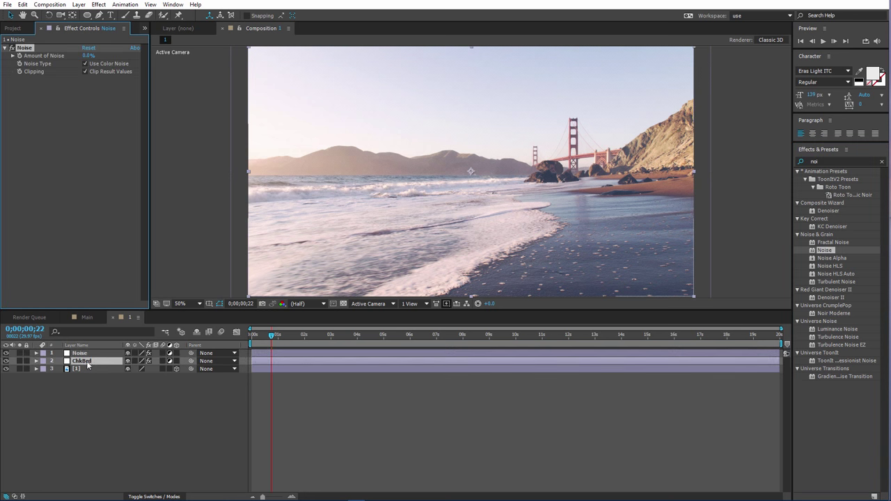
pyautogui.hotkey('ctrl', ']')
# Step: Set the Noise layer's amount of noise to 11% and make it a 3D layer
pyautogui.click(87, 362)
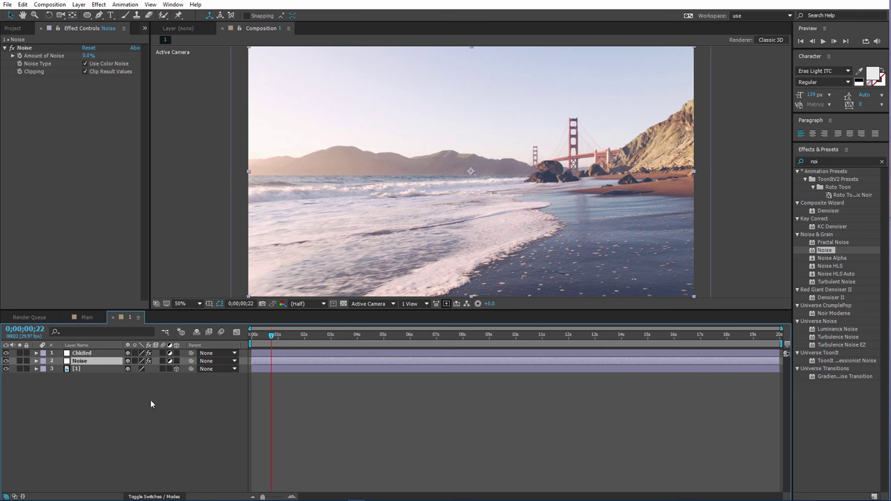
pyautogui.click(86, 56)
pyautogui.write('11')
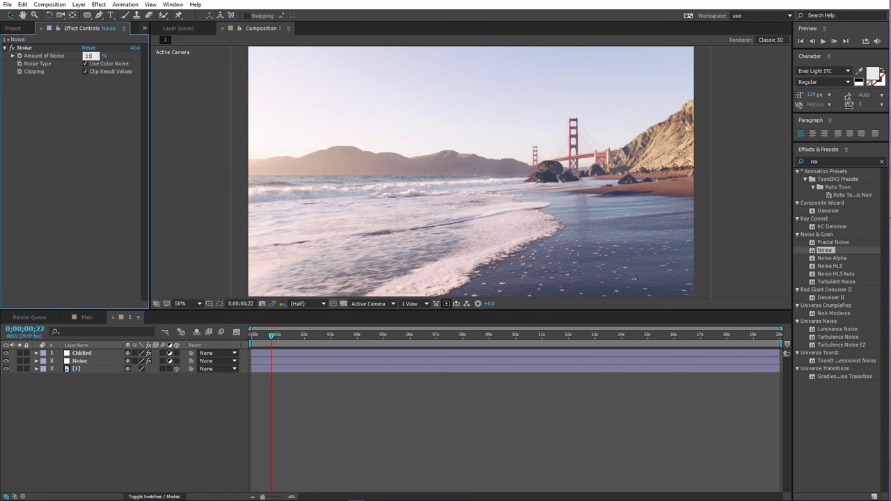
pyautogui.press('Return')
pyautogui.click(176, 361)
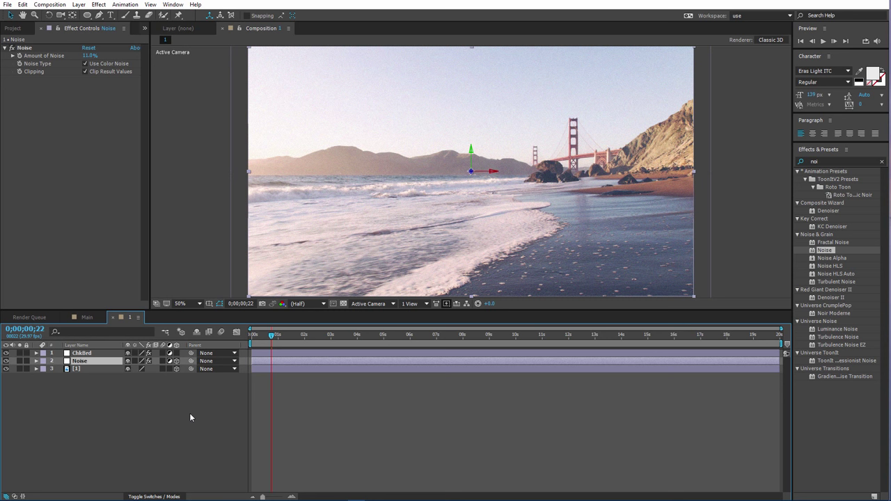
# Step: Add an adjustment layer named TurbulentNoise to composition 1
pyautogui.click(118, 415)
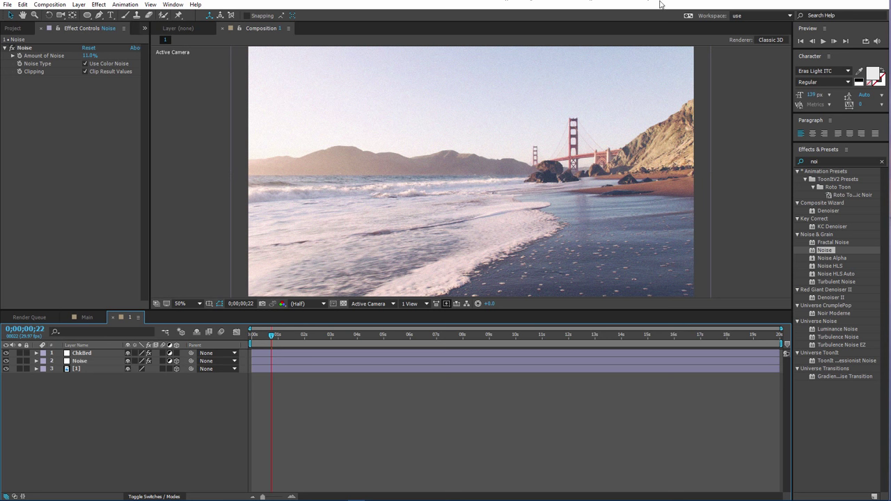
pyautogui.rightClick(98, 419)
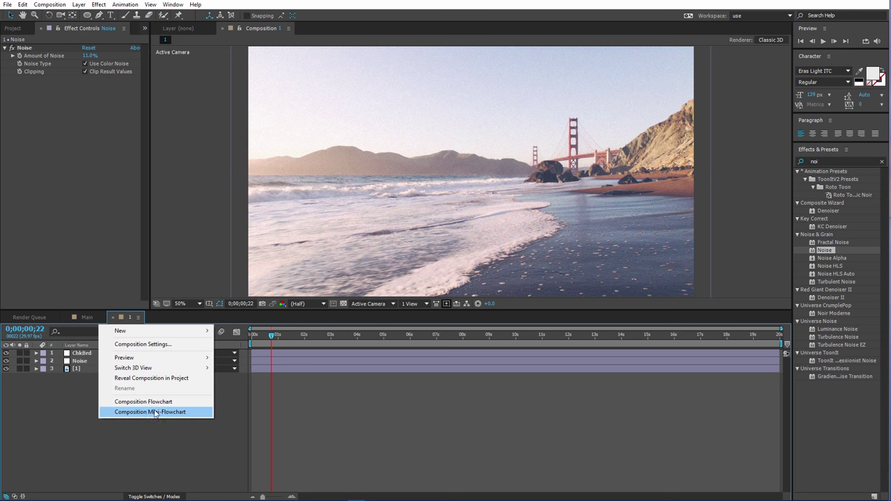
pyautogui.moveTo(167, 337)
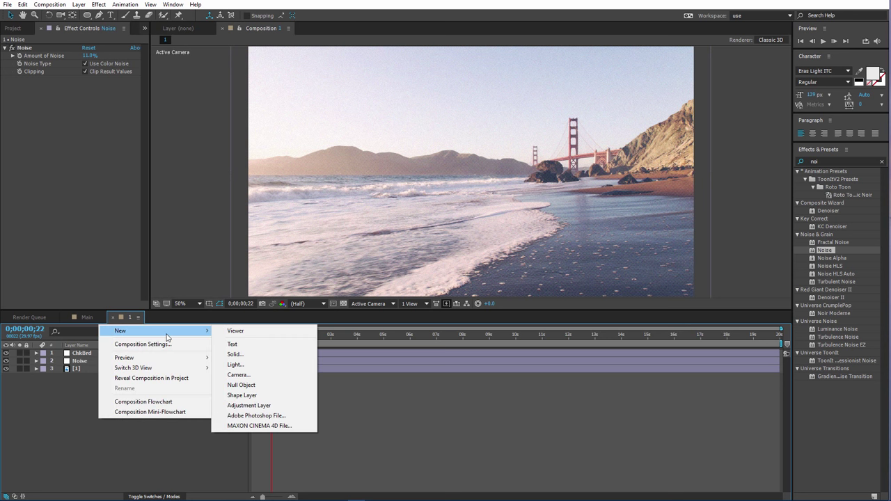
pyautogui.click(252, 405)
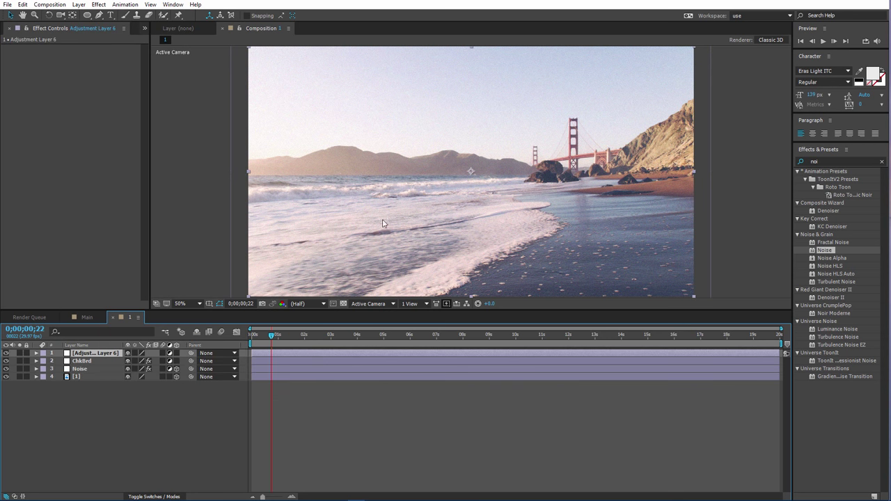
pyautogui.press('Return')
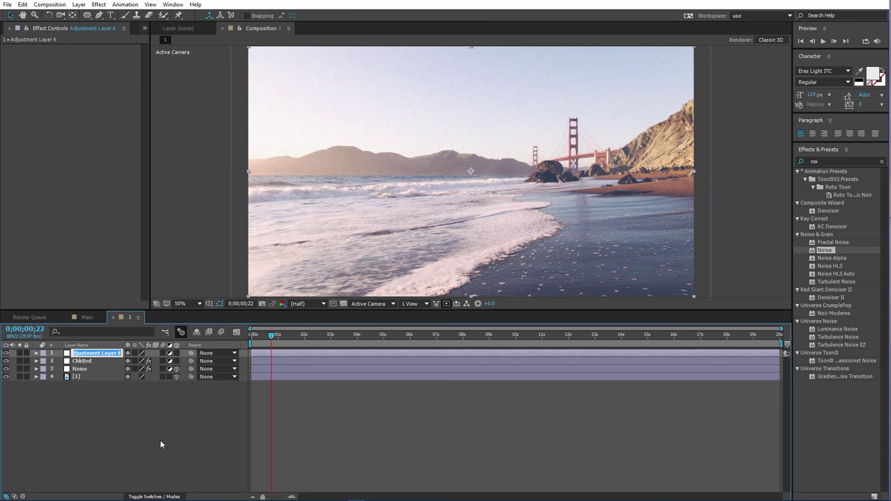
pyautogui.write('F')
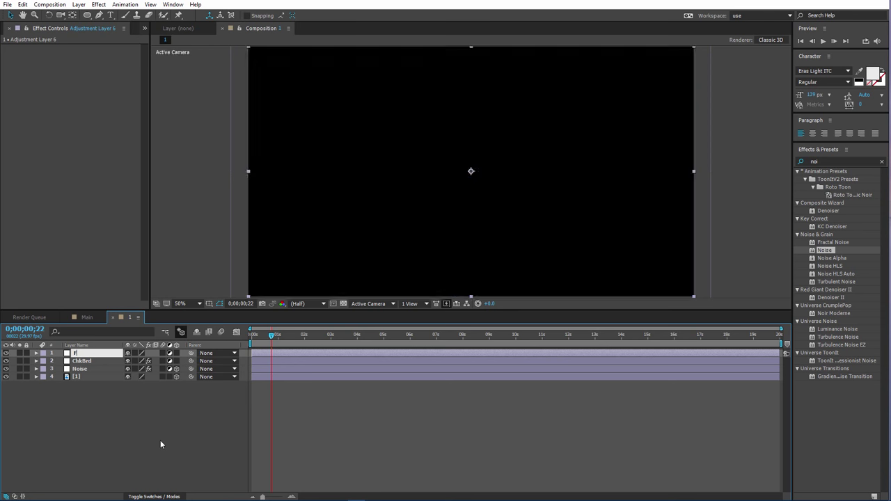
pyautogui.write('raktal')
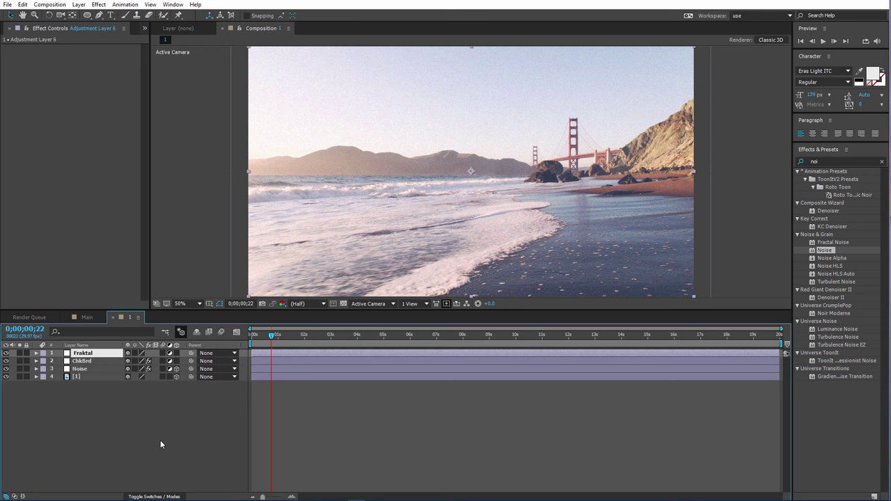
pyautogui.write('Noise')
pyautogui.moveTo(92, 353); pyautogui.dragTo(67, 354)
pyautogui.write('Turbulent')
pyautogui.press('Return')
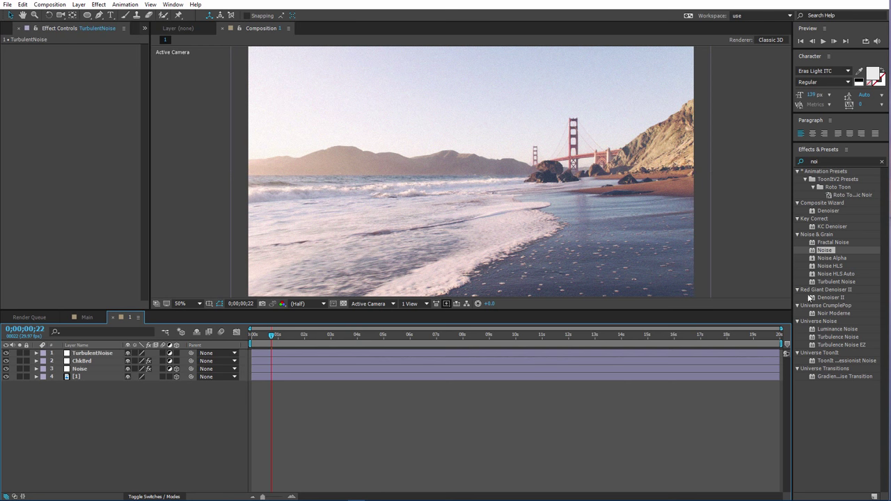
# Step: Apply Turbulent Noise to the TurbulentNoise layer with fractal type Turbulent Smooth, contrast 54 and complexity 7.5
pyautogui.moveTo(849, 285); pyautogui.dragTo(76, 353)
pyautogui.click(89, 80)
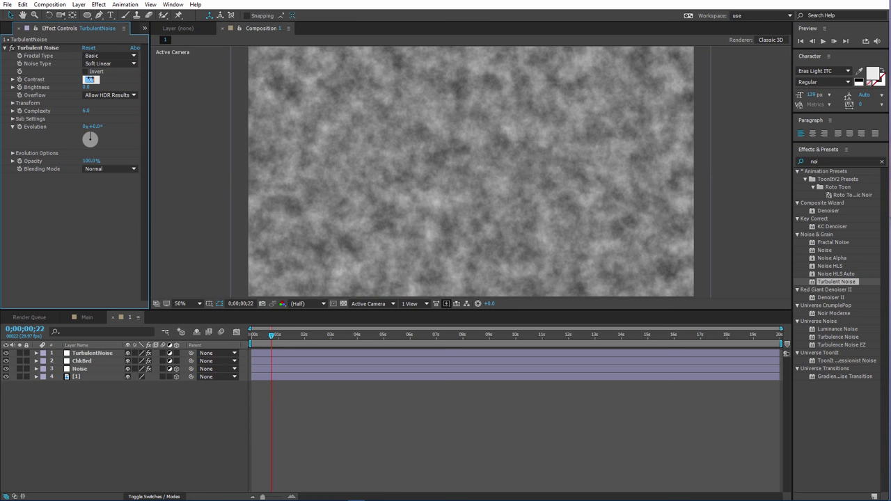
pyautogui.write('54')
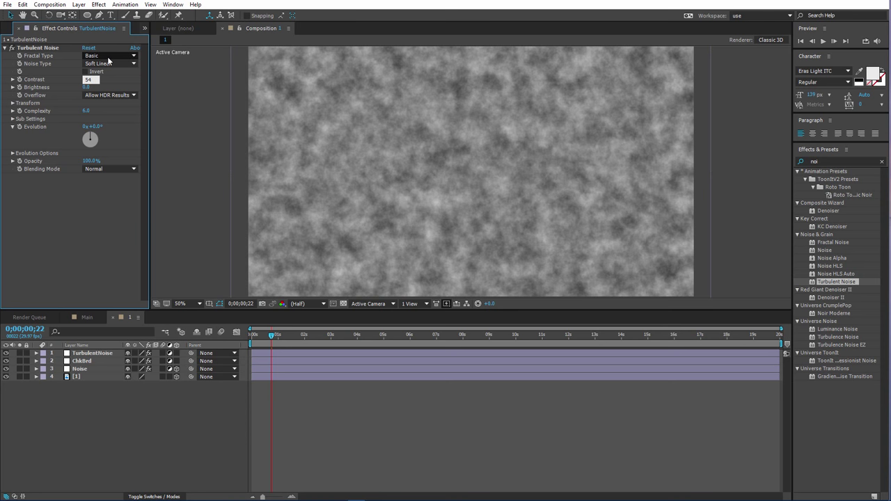
pyautogui.click(108, 61)
pyautogui.click(133, 79)
pyautogui.click(86, 111)
pyautogui.write('7.5')
pyautogui.press('Return')
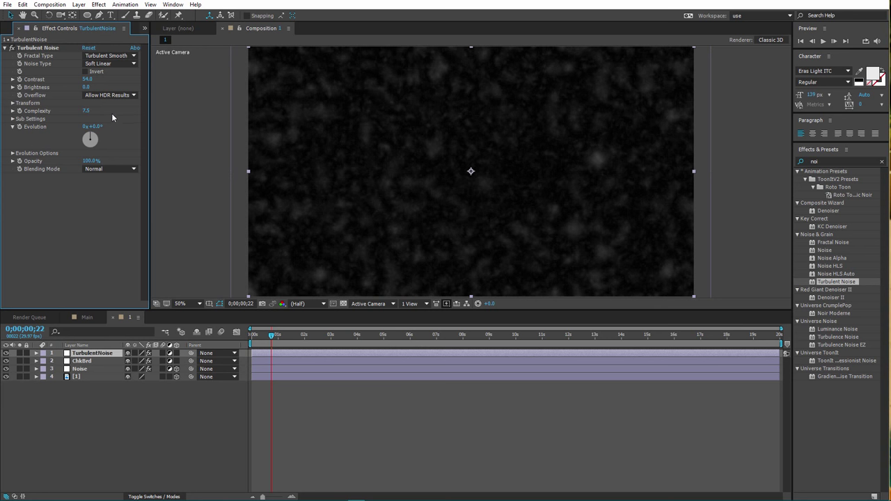
# Step: Keyframe the Turbulent Noise evolution at 0x+300° at the start of the composition
pyautogui.moveTo(265, 337); pyautogui.dragTo(251, 337)
pyautogui.click(97, 128)
pyautogui.press('Return')
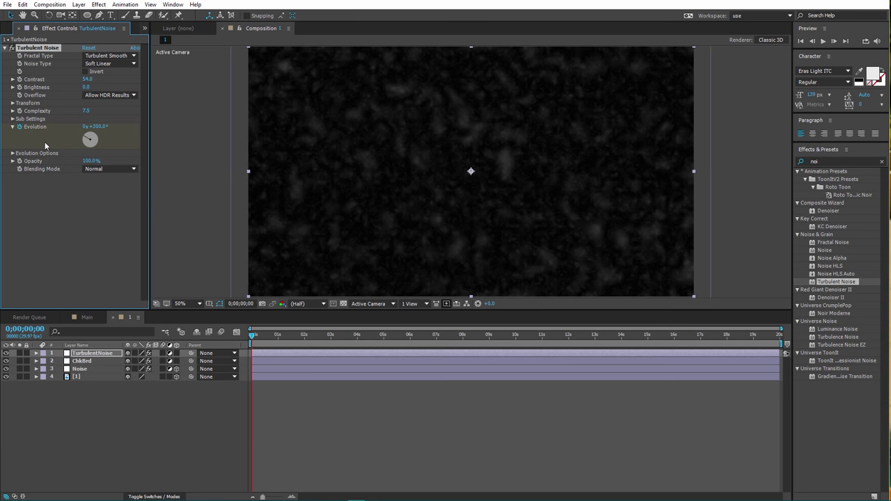
# Step: Set the Turbulent Noise effect's opacity to 48%
pyautogui.click(94, 161)
pyautogui.press('BackSpace')
pyautogui.write('48')
pyautogui.press('Return')
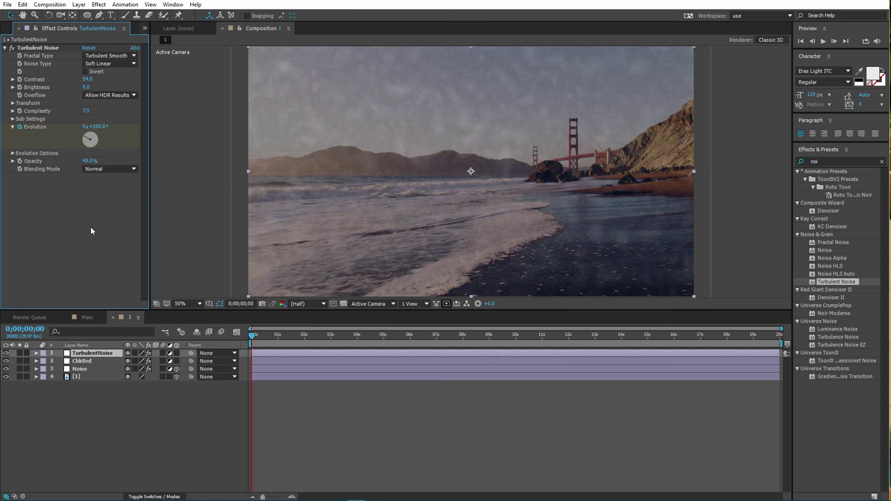
# Step: Set the Turbulent Noise evolution to 29 revolutions at 0;00;19;29, the end of the composition
pyautogui.click(779, 337)
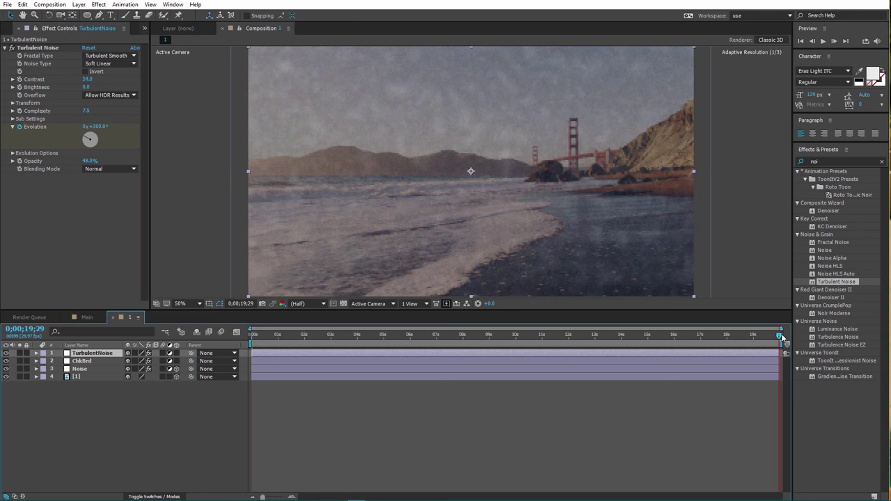
pyautogui.click(83, 127)
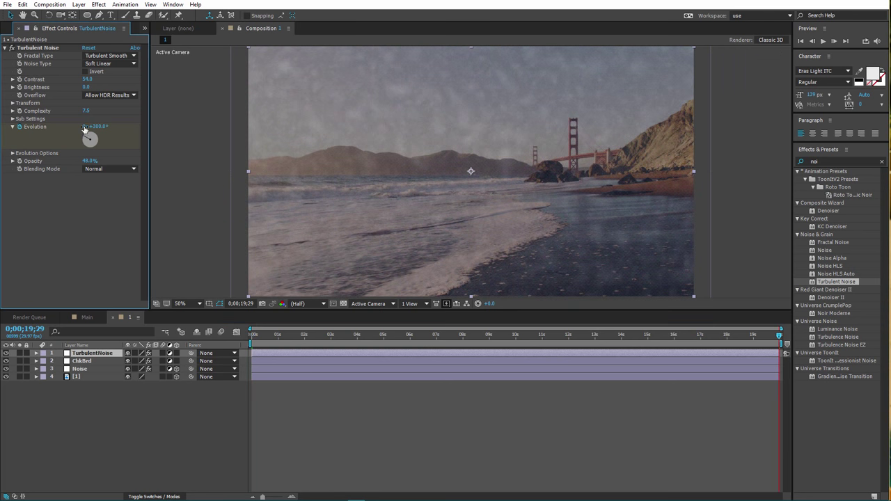
pyautogui.write('29')
pyautogui.press('Return')
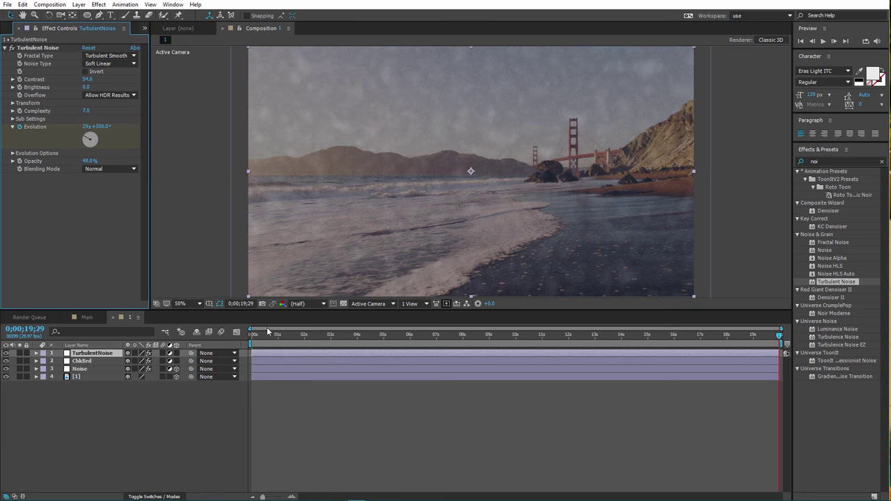
# Step: Add a full-frame elliptical mask to the TurbulentNoise layer, invert it and expand its properties
pyautogui.click(87, 15)
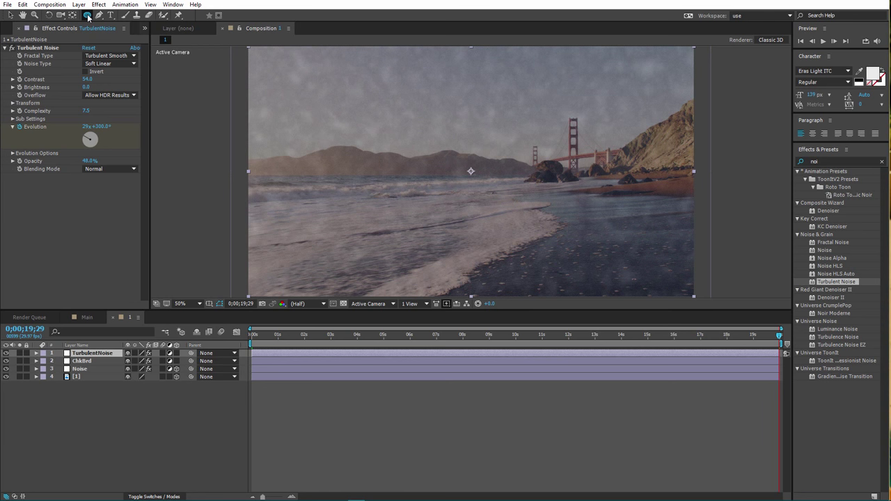
pyautogui.doubleClick(87, 16)
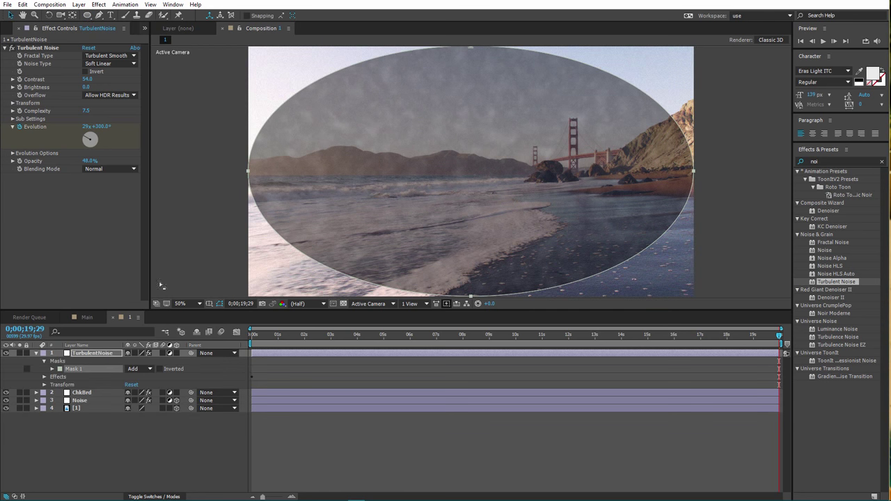
pyautogui.click(160, 369)
pyautogui.click(53, 369)
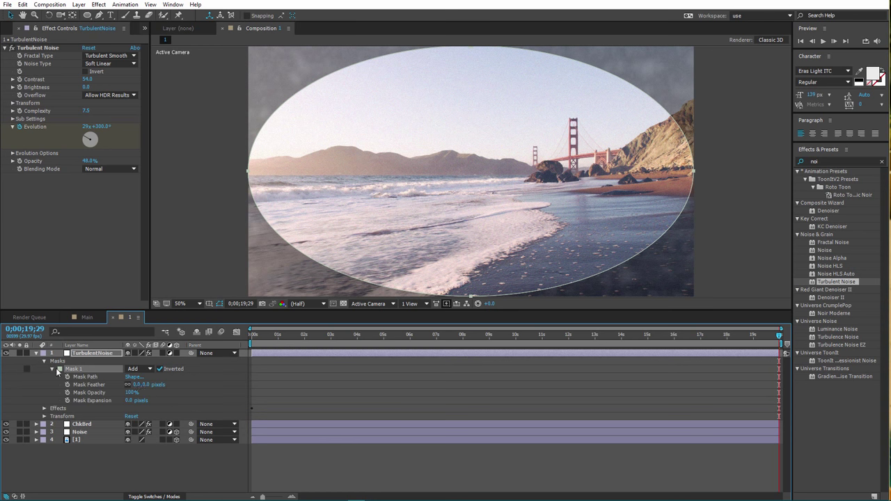
# Step: Feather the TurbulentNoise mask by about 605 pixels and lower its mask opacity to 73%
pyautogui.moveTo(143, 385); pyautogui.dragTo(397, 358)
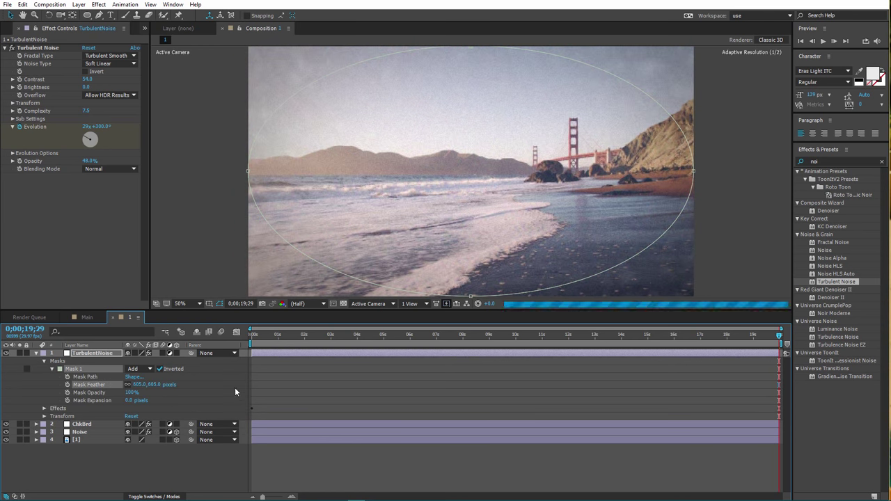
pyautogui.moveTo(131, 393); pyautogui.dragTo(119, 393)
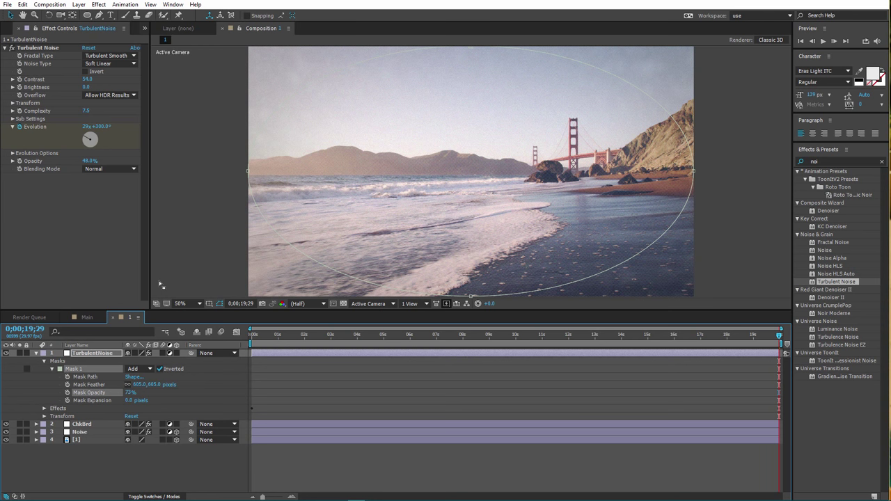
pyautogui.click(177, 261)
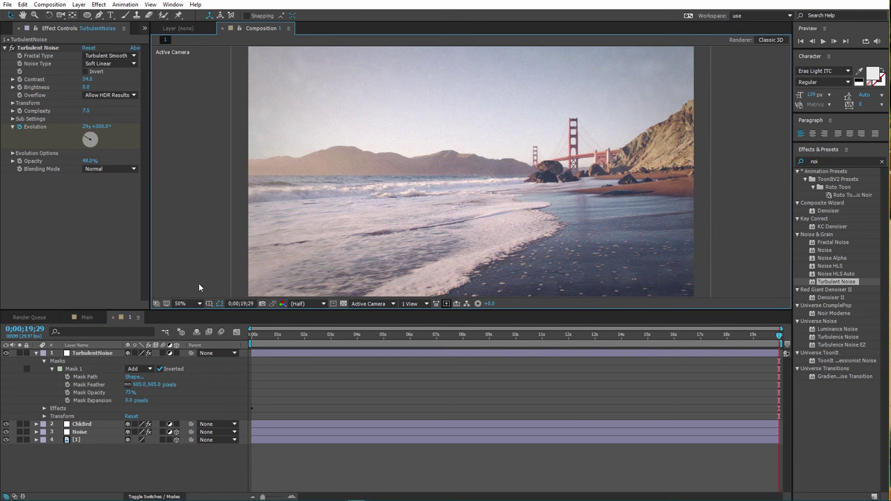
# Step: Collapse the TurbulentNoise layer and move it below the Noise layer, directly above the photo layer
pyautogui.click(98, 364)
pyautogui.hotkey('ctrl', '`')
pyautogui.moveTo(99, 358); pyautogui.dragTo(98, 379)
# Step: Add a 35mm two-node camera directly above the photo layer and reveal its transform properties
pyautogui.click(90, 378)
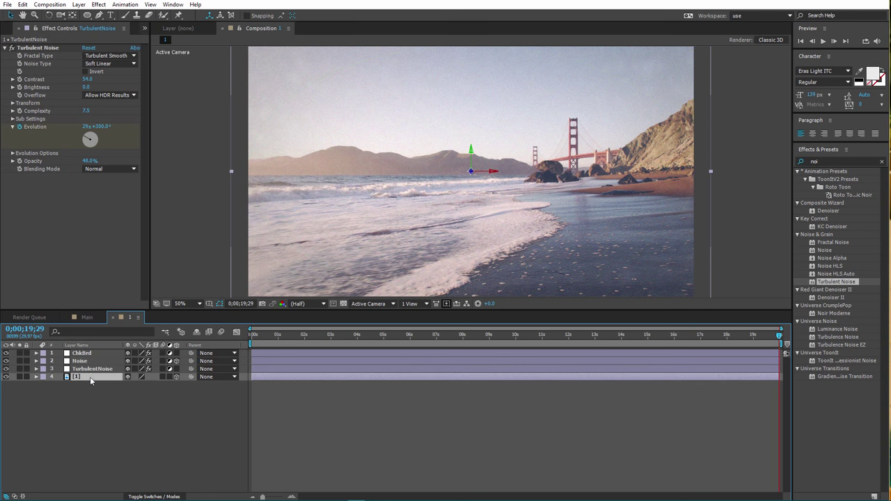
pyautogui.rightClick(92, 408)
pyautogui.moveTo(160, 326)
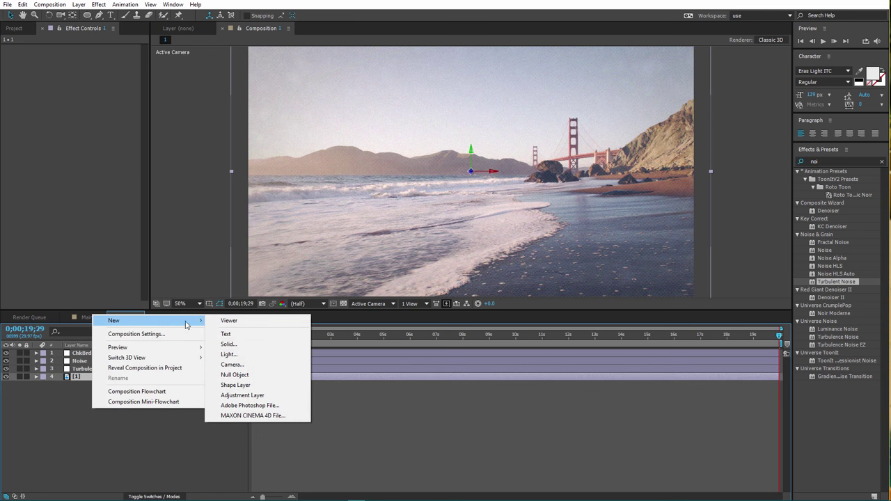
pyautogui.click(233, 364)
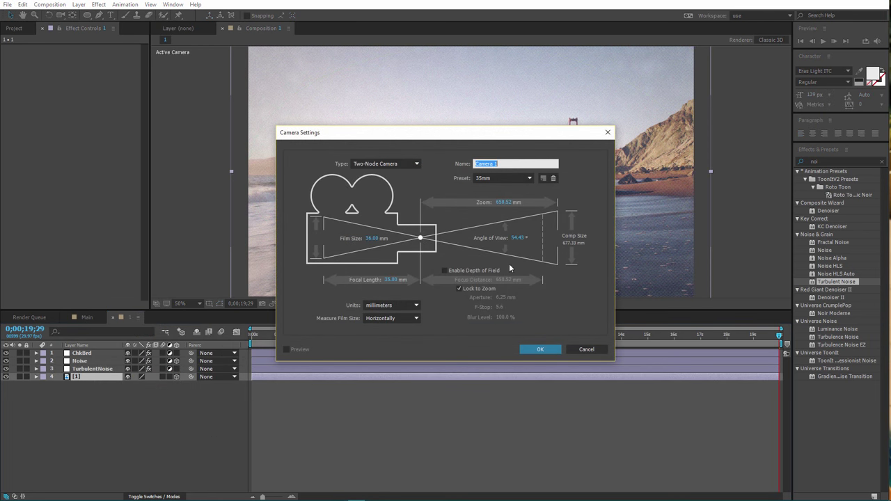
pyautogui.click(550, 351)
pyautogui.click(199, 421)
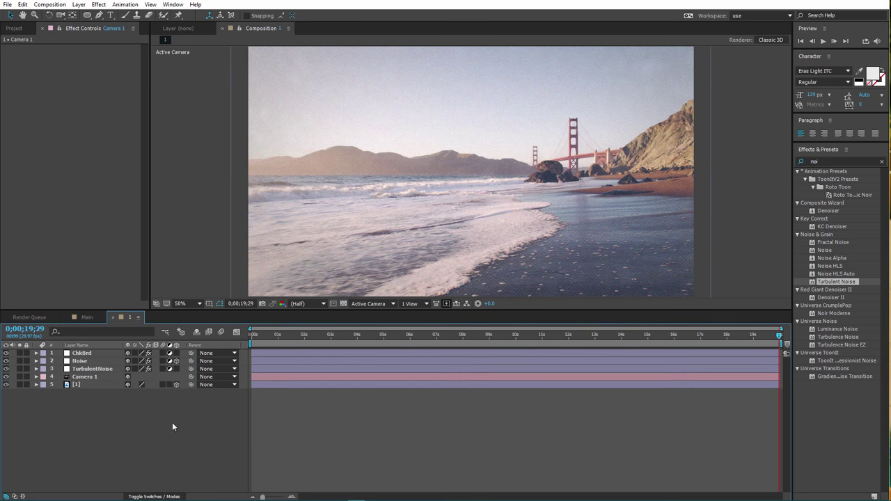
pyautogui.click(36, 376)
pyautogui.click(45, 384)
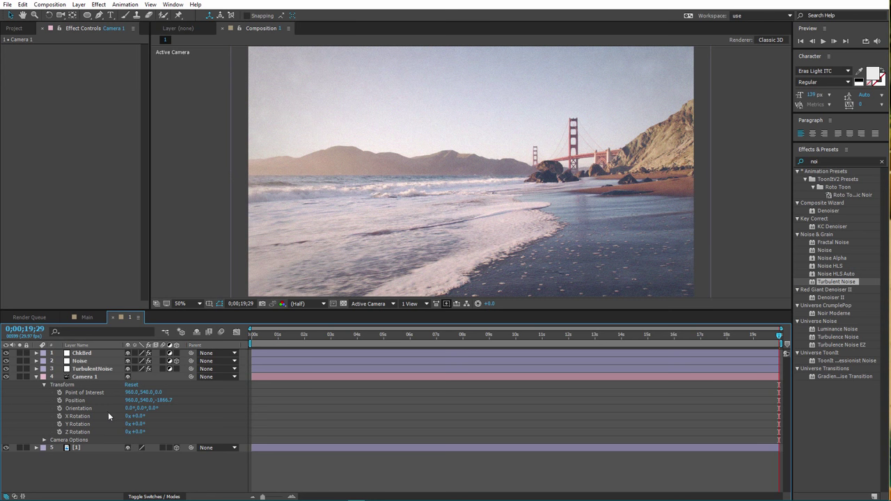
pyautogui.click(95, 408)
pyautogui.click(60, 408)
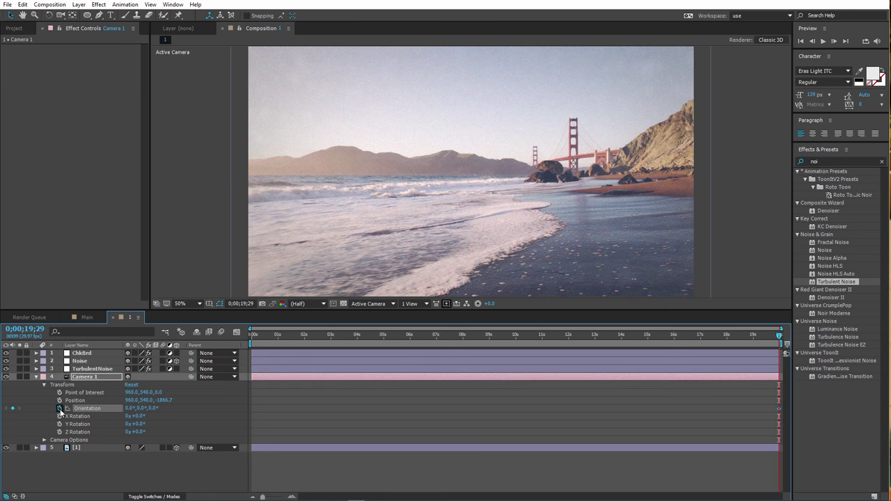
pyautogui.click(60, 408)
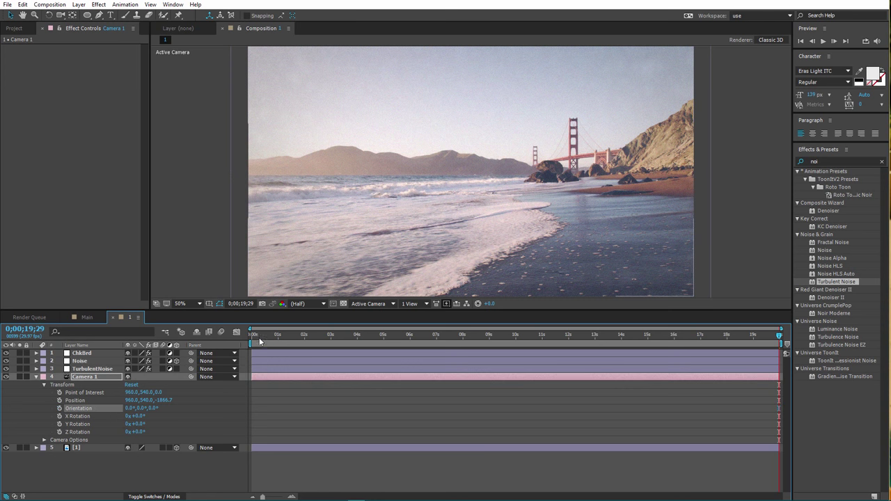
# Step: Keyframe Camera 1's orientation at 0.2°, 0.5°, 10.5° at the start of the composition
pyautogui.moveTo(270, 336); pyautogui.dragTo(251, 335)
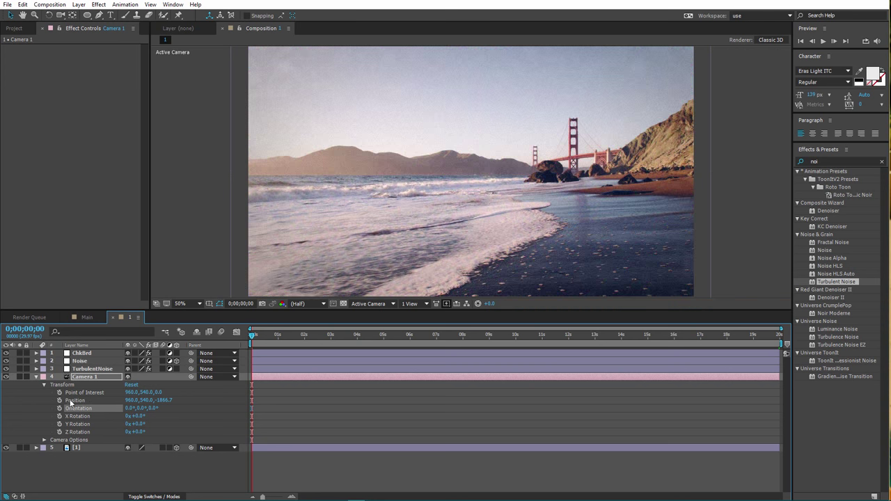
pyautogui.click(60, 408)
pyautogui.click(130, 408)
pyautogui.write('0.2')
pyautogui.press('Return')
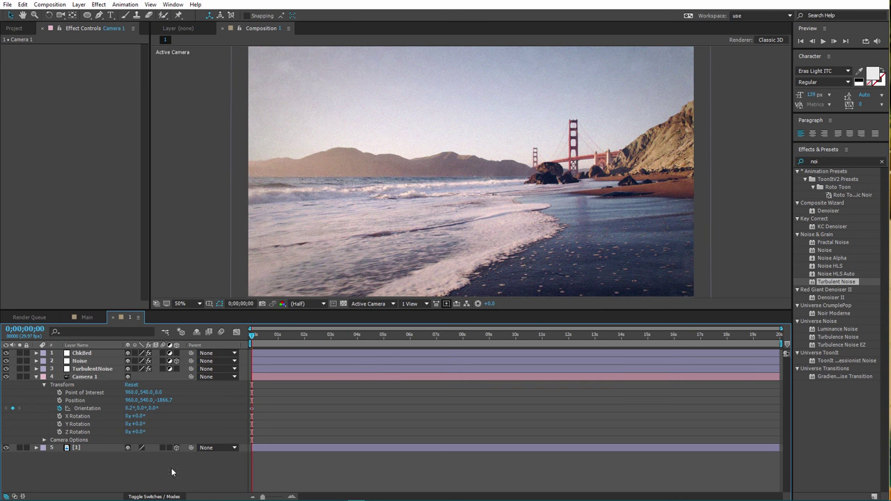
pyautogui.click(141, 409)
pyautogui.write('0.5')
pyautogui.press('Tab')
pyautogui.write('14')
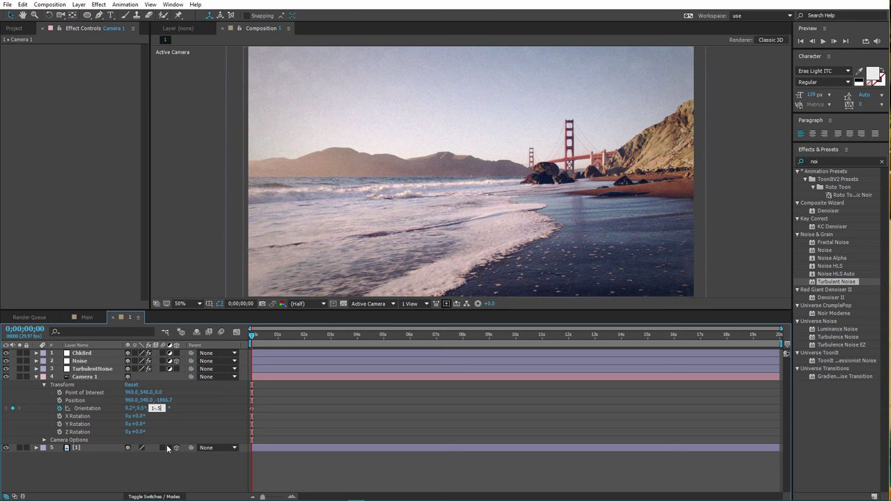
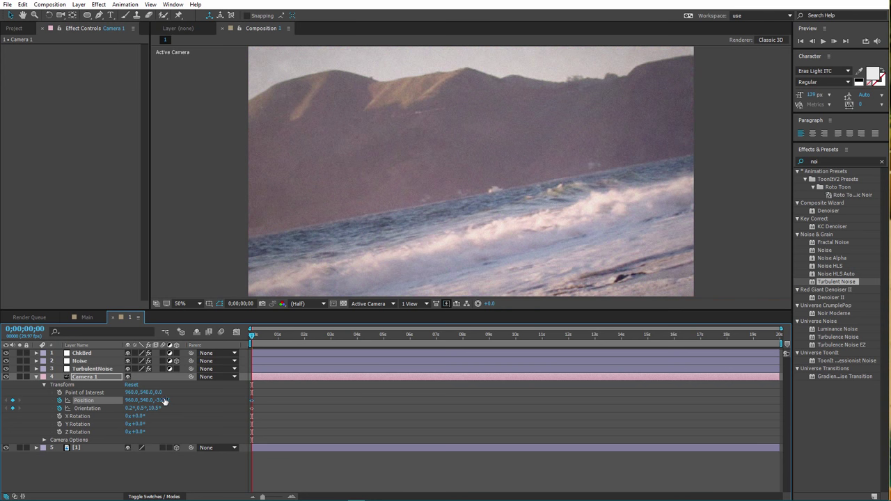
# Step: Bring Camera 1 close to the photo at the first frame by setting its Z position to -76.7
pyautogui.moveTo(163, 402); pyautogui.dragTo(247, 371)
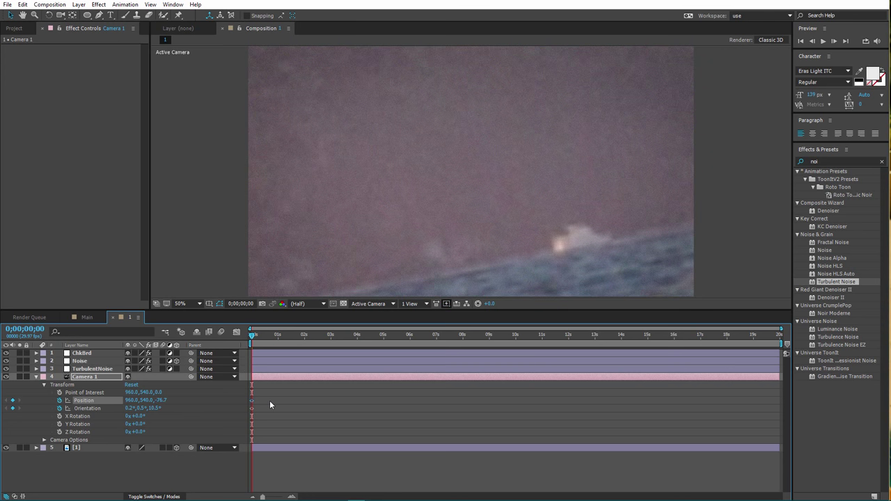
pyautogui.click(253, 337)
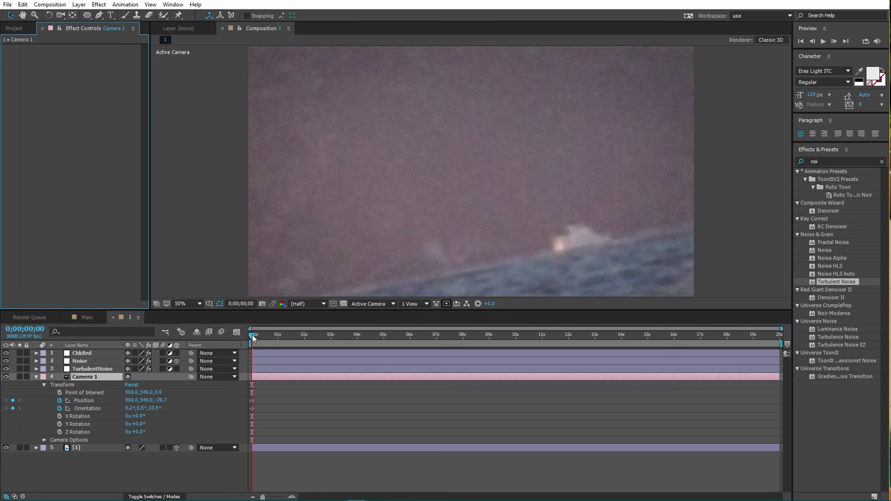
# Step: Pull Camera 1 back from the photo at 0;00;01;04 by keyframing its Z position at -1205.7
pyautogui.moveTo(264, 340); pyautogui.dragTo(282, 343)
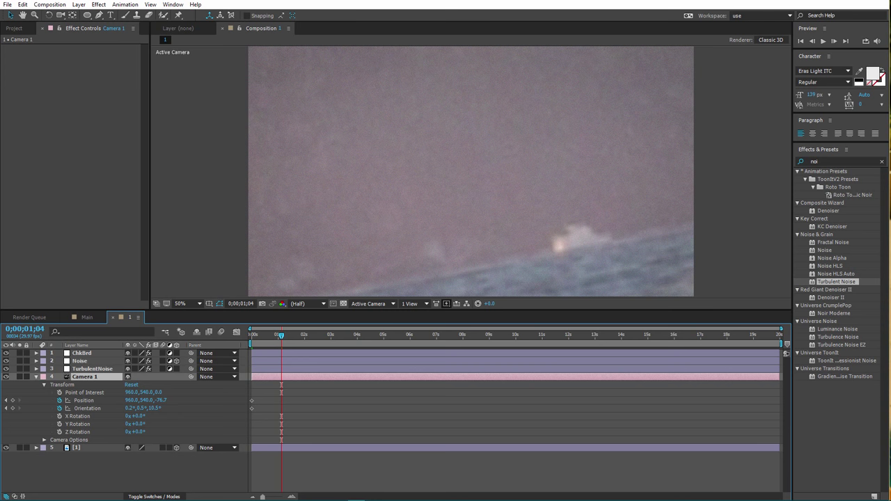
pyautogui.moveTo(165, 402); pyautogui.dragTo(69, 403)
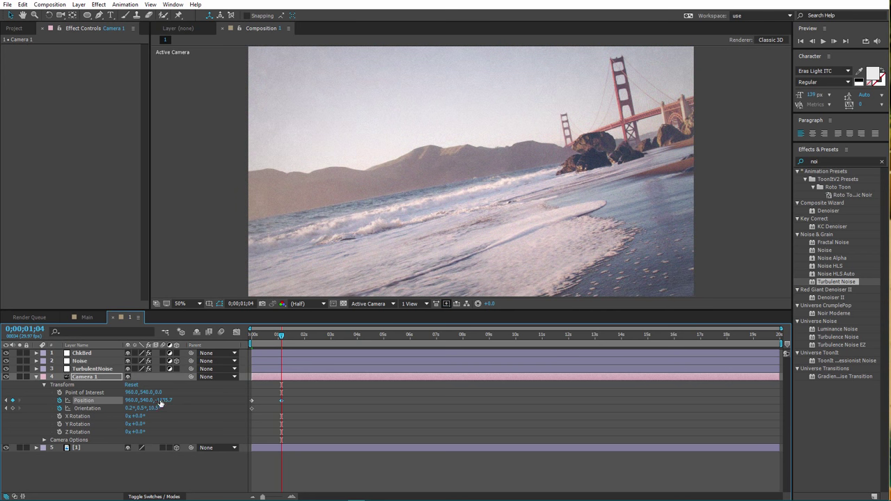
pyautogui.moveTo(128, 402)
pyautogui.mouseDown()
pyautogui.moveTo(120, 402)
pyautogui.moveTo(131, 401)
pyautogui.mouseUp()
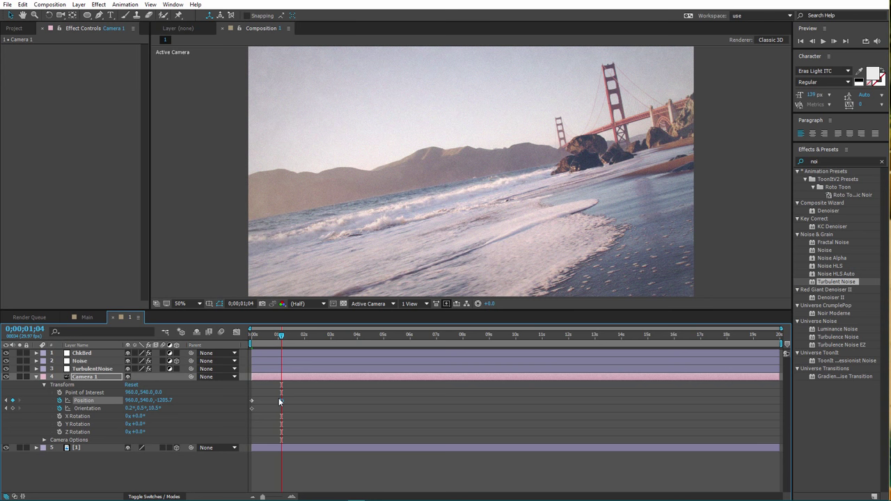
pyautogui.click(293, 418)
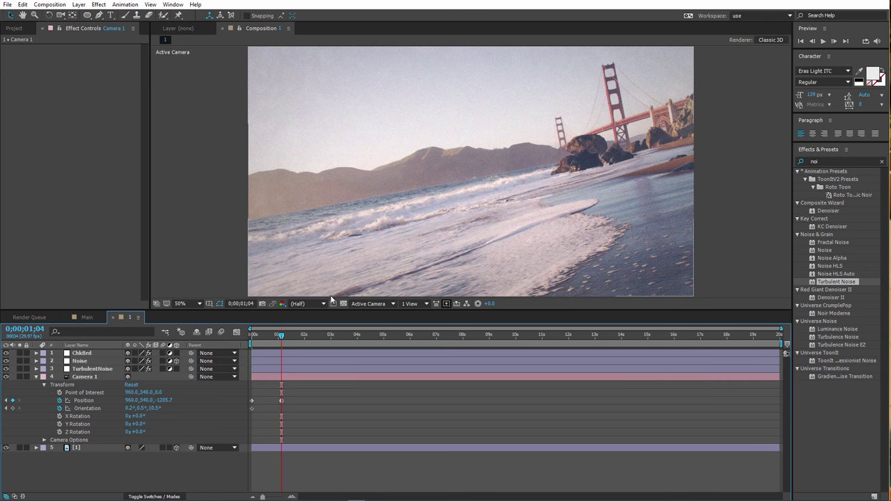
# Step: Keyframe Camera 1's orientation at 0.2°, 359.9°, 0.1° at 0;00;03;18, and advance the current time to 0;00;07;00
pyautogui.click(290, 335)
pyautogui.moveTo(306, 337); pyautogui.dragTo(347, 339)
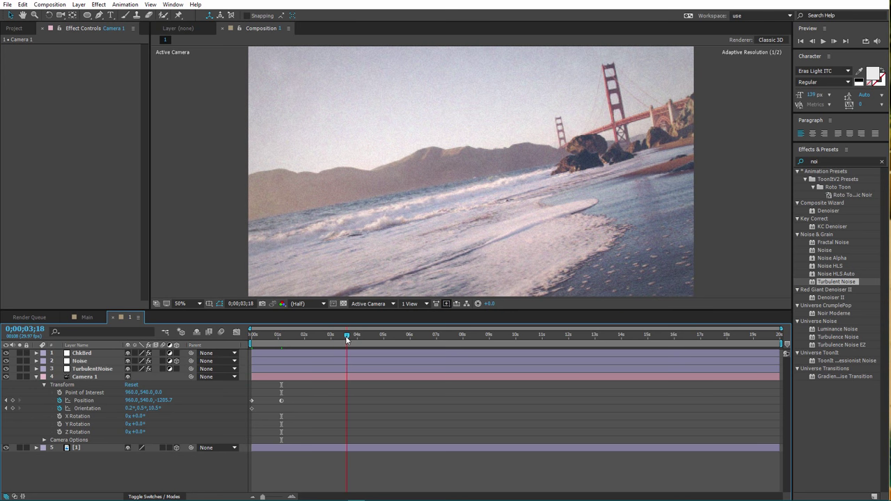
pyautogui.click(143, 408)
pyautogui.write('359')
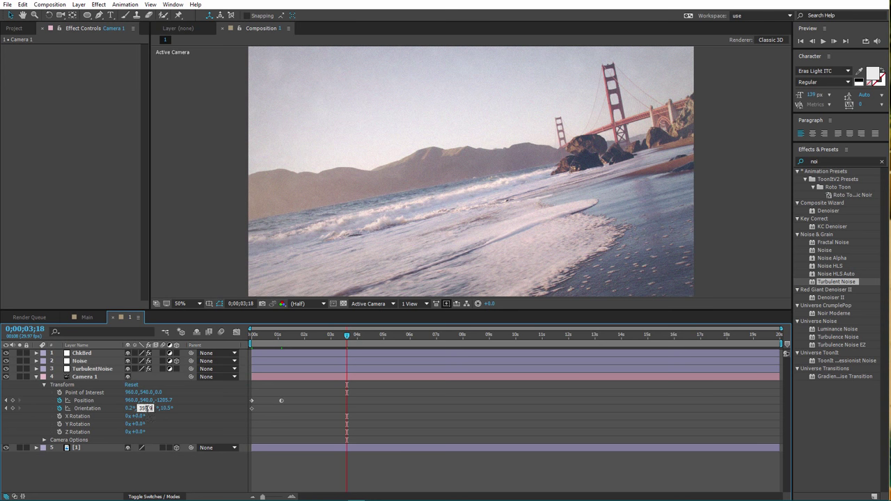
pyautogui.click(166, 408)
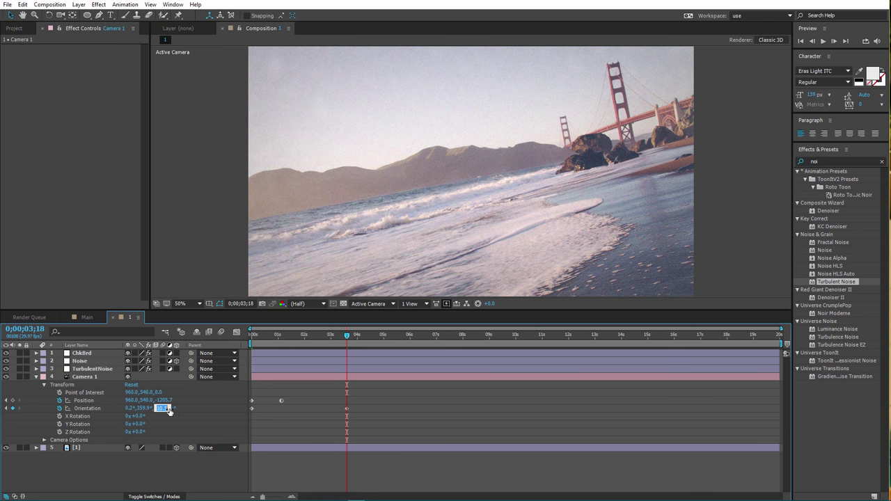
pyautogui.write('0.1')
pyautogui.press('Return')
pyautogui.moveTo(352, 339); pyautogui.dragTo(438, 344)
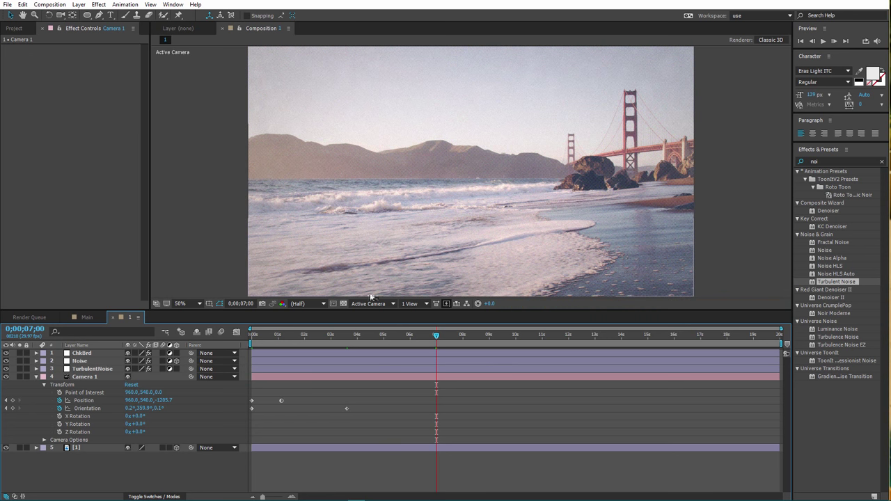
pyautogui.click(163, 402)
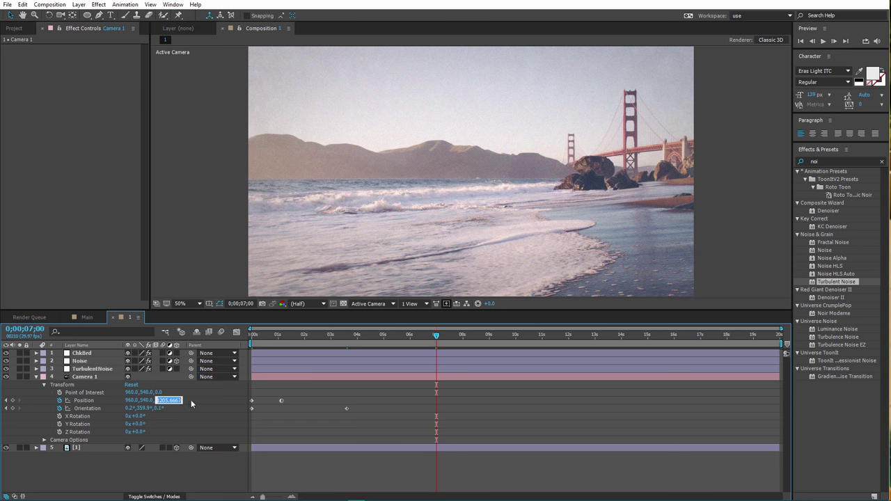
pyautogui.press('BackSpace')
pyautogui.write('0')
pyautogui.press('Return')
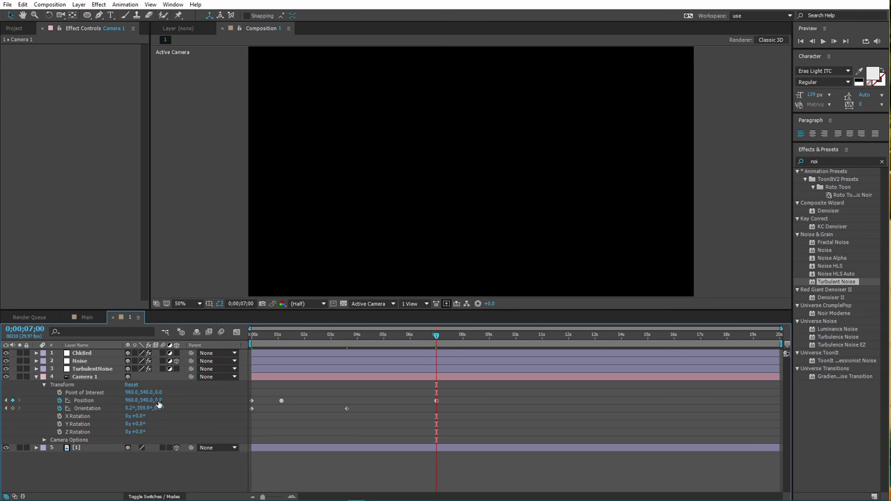
pyautogui.hotkey('ctrl', 'z')
# Step: Keyframe Camera 1's Z position at -1923.7 at 0;00;07;00 and apply Easy Ease to the last position and orientation keyframes
pyautogui.moveTo(173, 404); pyautogui.dragTo(109, 406)
pyautogui.moveTo(162, 405)
pyautogui.mouseDown()
pyautogui.moveTo(171, 402)
pyautogui.moveTo(154, 403)
pyautogui.mouseUp()
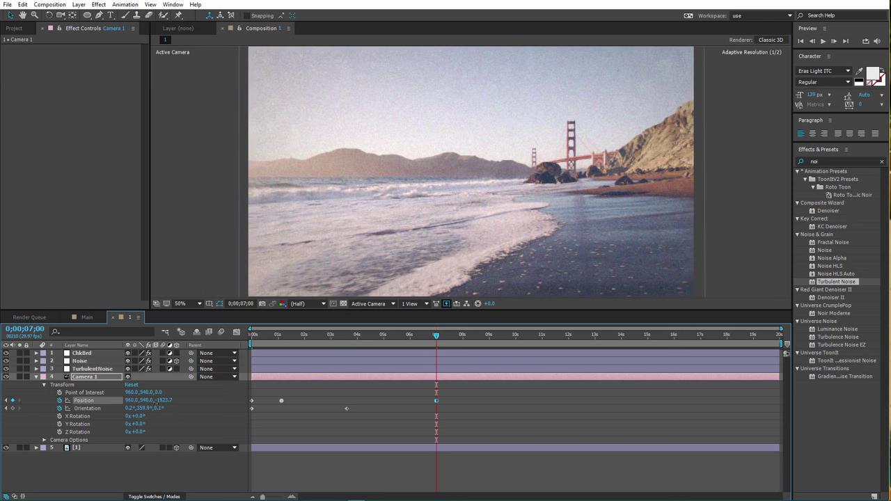
pyautogui.moveTo(448, 398); pyautogui.dragTo(346, 407)
pyautogui.rightClick(346, 408)
pyautogui.moveTo(379, 403)
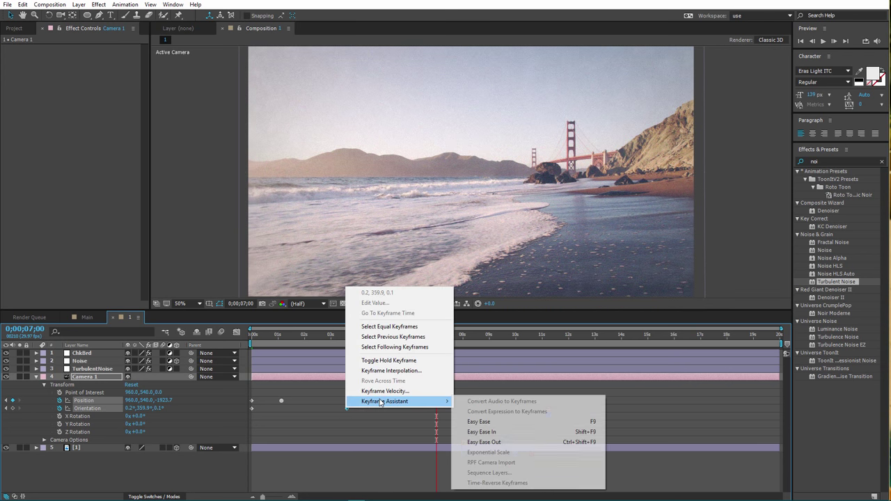
pyautogui.click(486, 421)
pyautogui.click(371, 411)
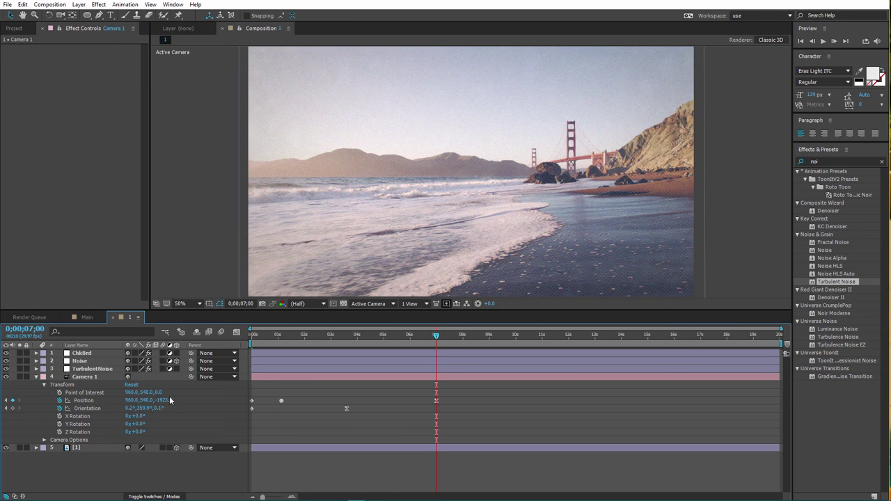
# Step: Add the expression wiggle(0.2,1) to Camera 1's Orientation property
pyautogui.keyDown('alt'); pyautogui.click(59, 408); pyautogui.keyUp('alt')
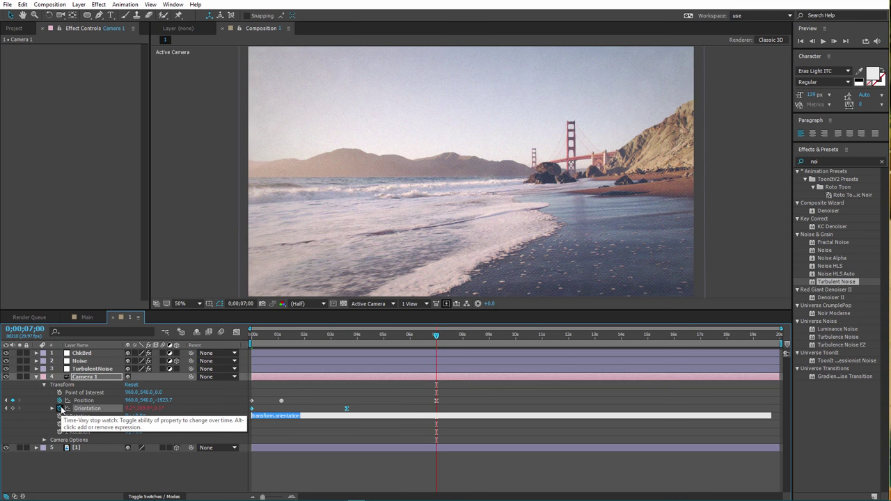
pyautogui.write('wiggle(.2,1')
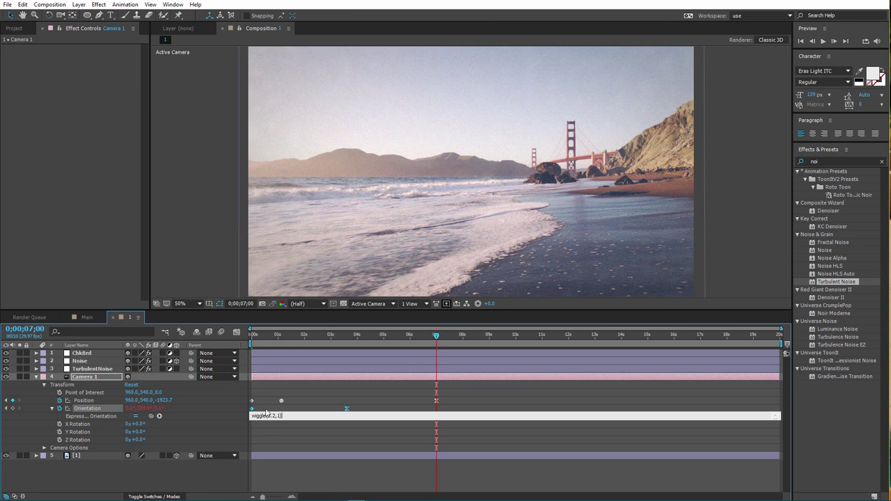
pyautogui.moveTo(270, 416); pyautogui.dragTo(279, 416)
pyautogui.doubleClick(273, 416)
pyautogui.doubleClick(270, 416)
pyautogui.write('0.2')
pyautogui.click(289, 410)
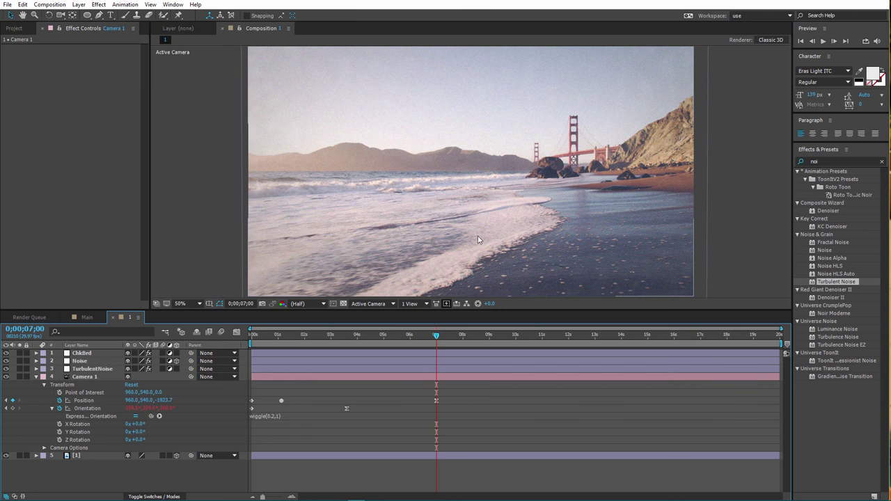
# Step: Check the camera's wiggle motion at several times up to 0;00;09;09
pyautogui.click(382, 336)
pyautogui.press('space')
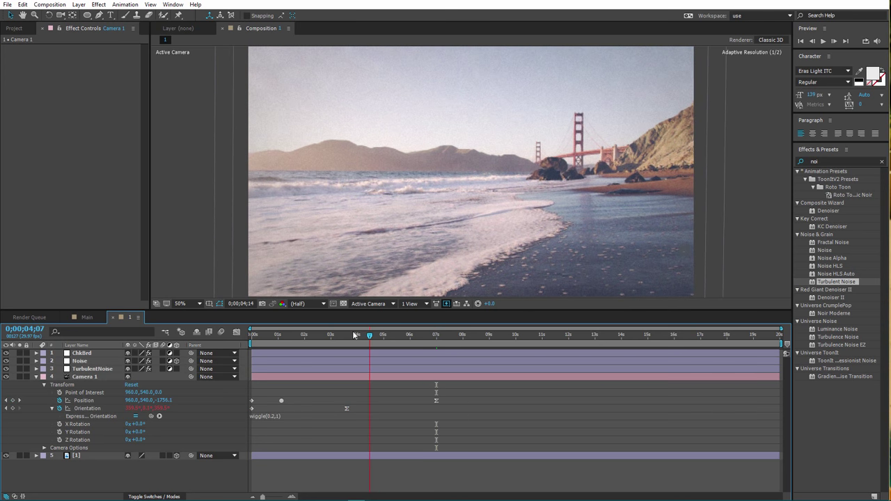
pyautogui.moveTo(451, 340); pyautogui.dragTo(498, 344)
pyautogui.press(',')
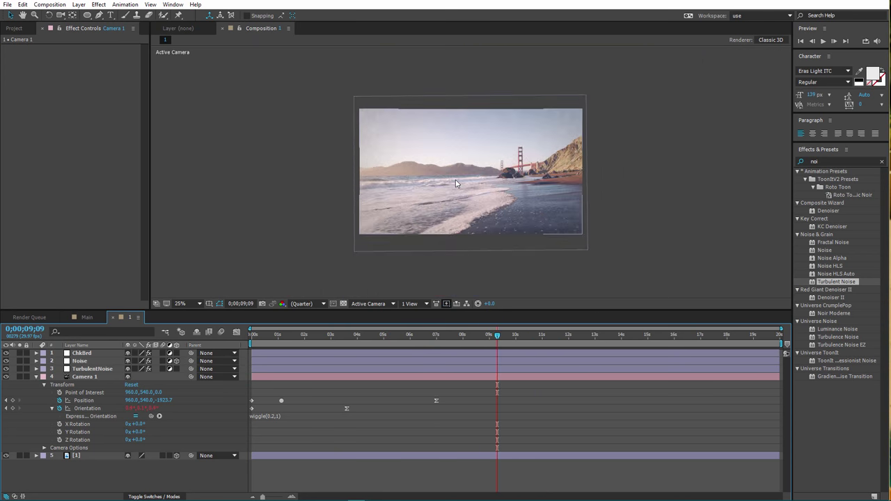
pyautogui.press('.')
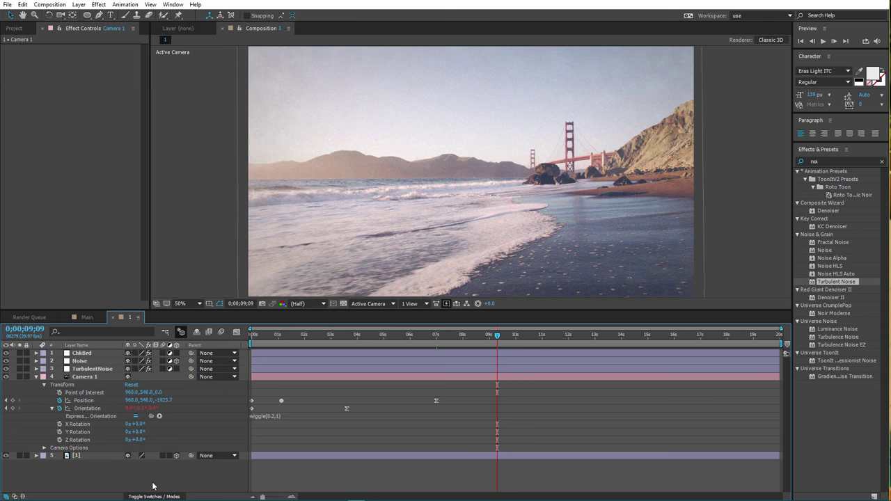
# Step: Create a black 1920 x 1080 solid layer named Particular
pyautogui.rightClick(155, 382)
pyautogui.moveTo(218, 413)
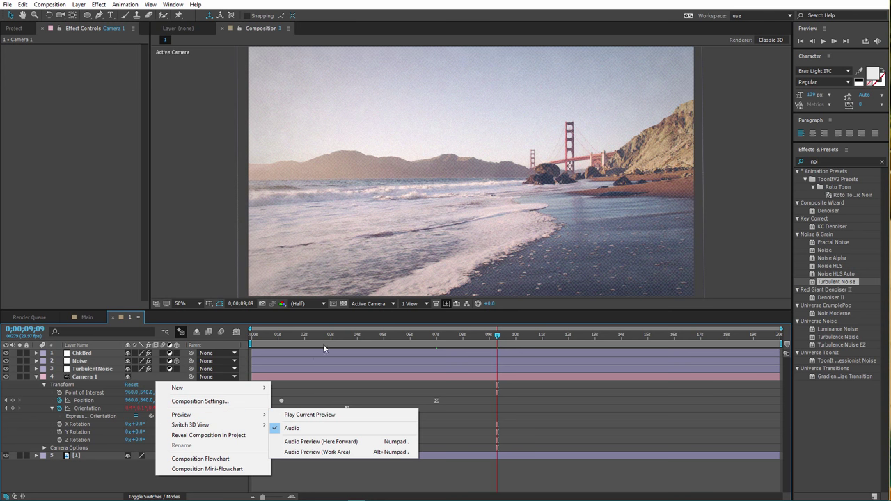
pyautogui.moveTo(254, 387)
pyautogui.click(327, 412)
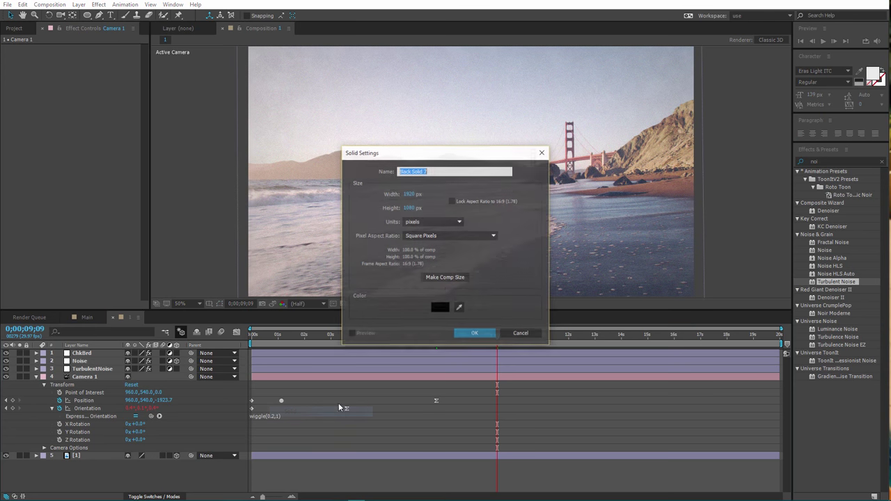
pyautogui.write('Pa')
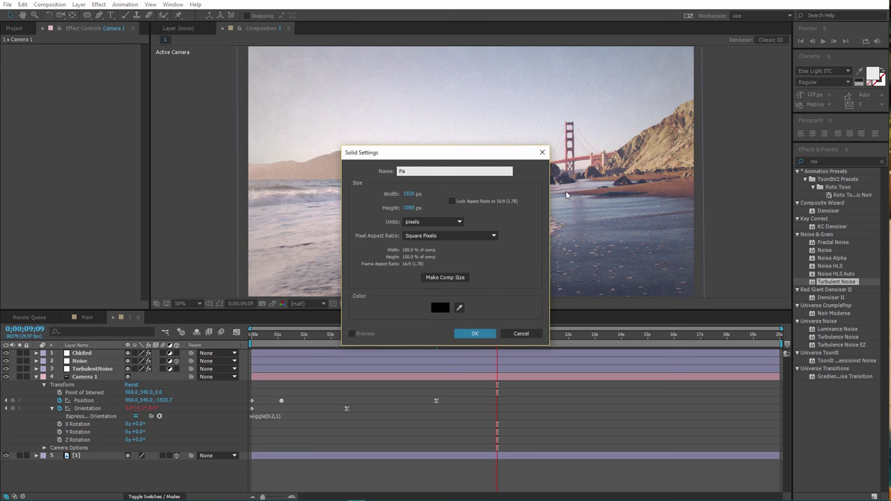
pyautogui.write('rticular')
pyautogui.click(476, 337)
# Step: Apply the Trapcode Particular effect to the new Particular layer and solo that layer
pyautogui.click(808, 161)
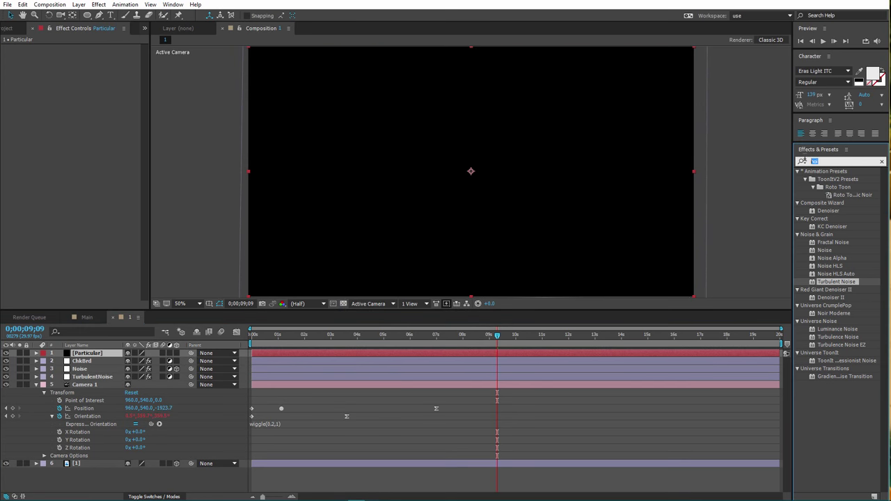
pyautogui.write('parti')
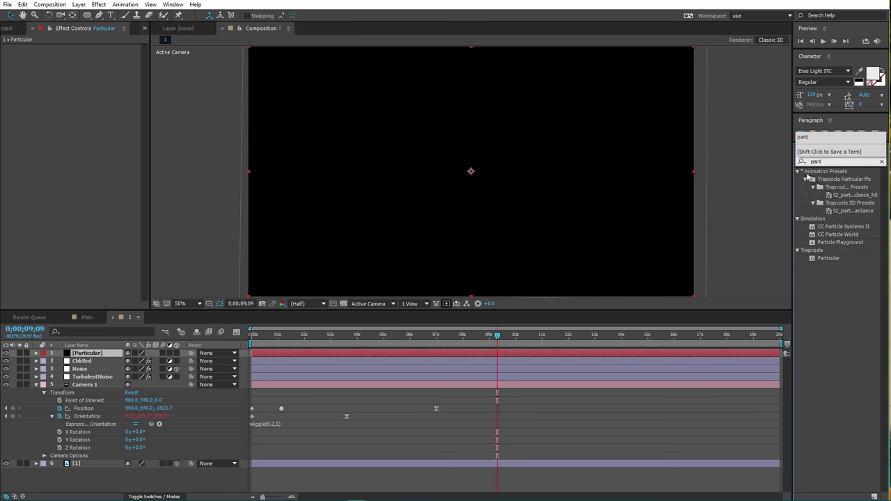
pyautogui.click(824, 260)
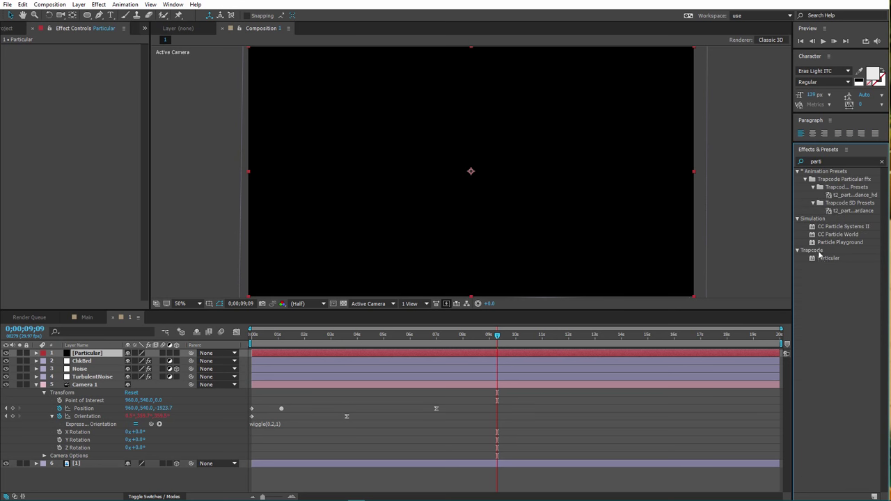
pyautogui.click(823, 259)
pyautogui.moveTo(824, 260); pyautogui.dragTo(87, 353)
pyautogui.click(19, 353)
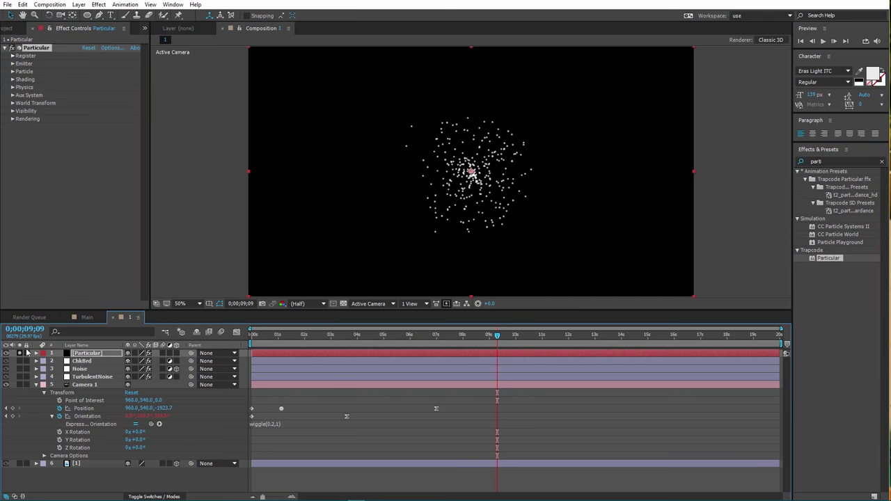
# Step: Set the Particular emitter type to Box, with velocity and velocity random both at 0
pyautogui.click(13, 63)
pyautogui.click(107, 80)
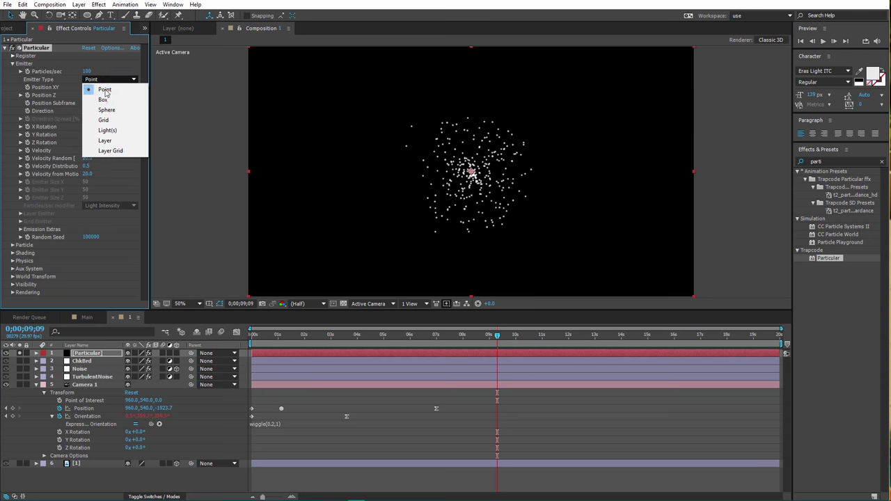
pyautogui.click(104, 97)
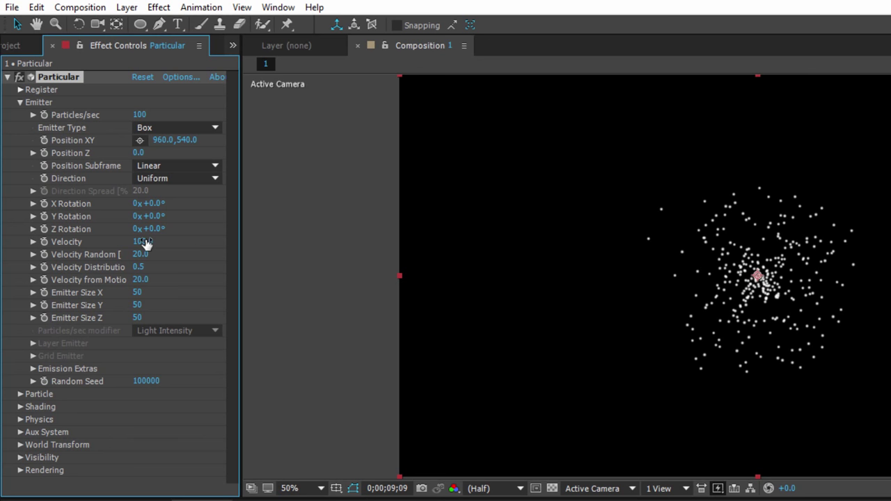
pyautogui.click(144, 242)
pyautogui.write('0')
pyautogui.click(139, 255)
pyautogui.write('0')
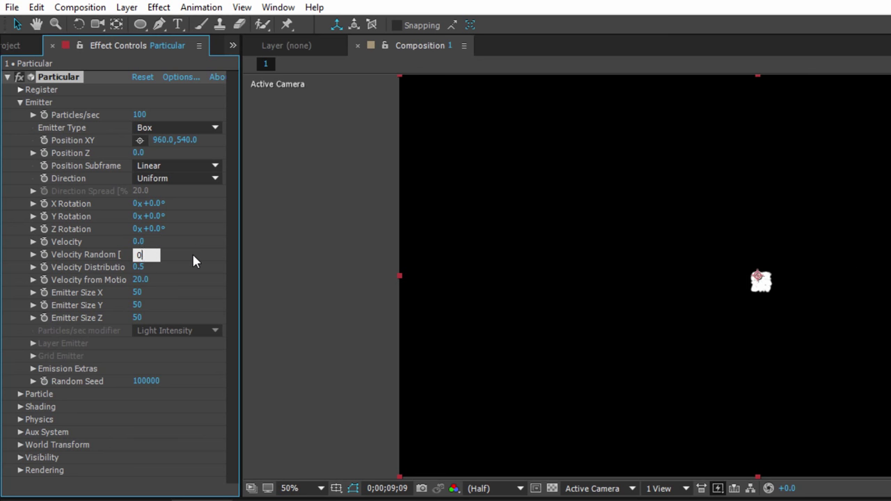
pyautogui.press('Return')
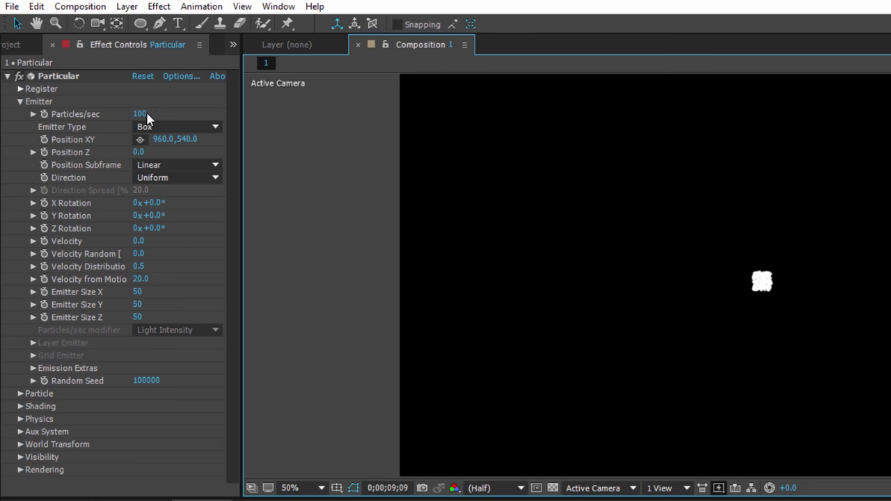
# Step: Set the emitter's particles per second to 25
pyautogui.click(143, 114)
pyautogui.write('25')
pyautogui.click(294, 147)
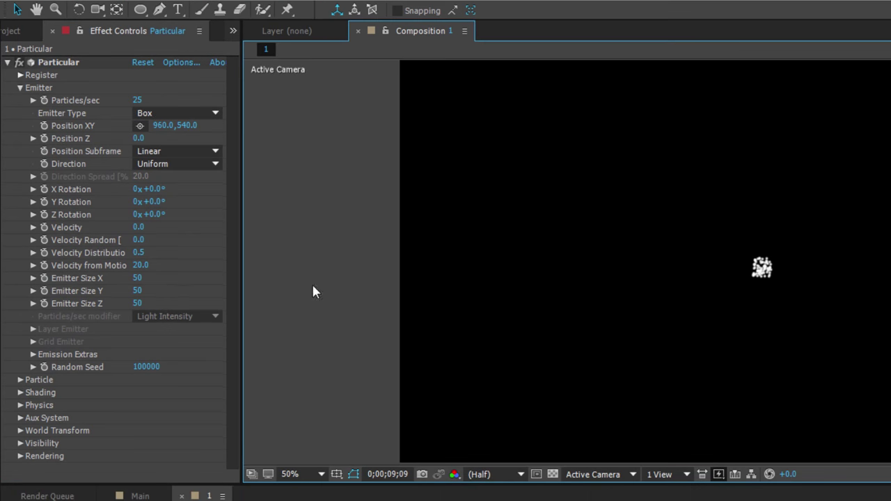
# Step: Set the Particular emitter size to 2070 in X, 1150 in Y and 2350 in Z, and expand the Particle settings
pyautogui.click(140, 279)
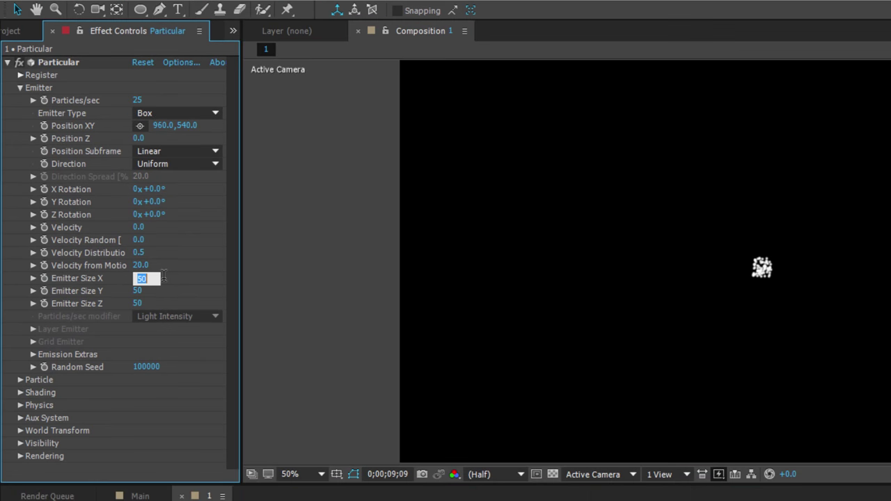
pyautogui.write('2070')
pyautogui.click(275, 292)
pyautogui.click(137, 306)
pyautogui.write('1150')
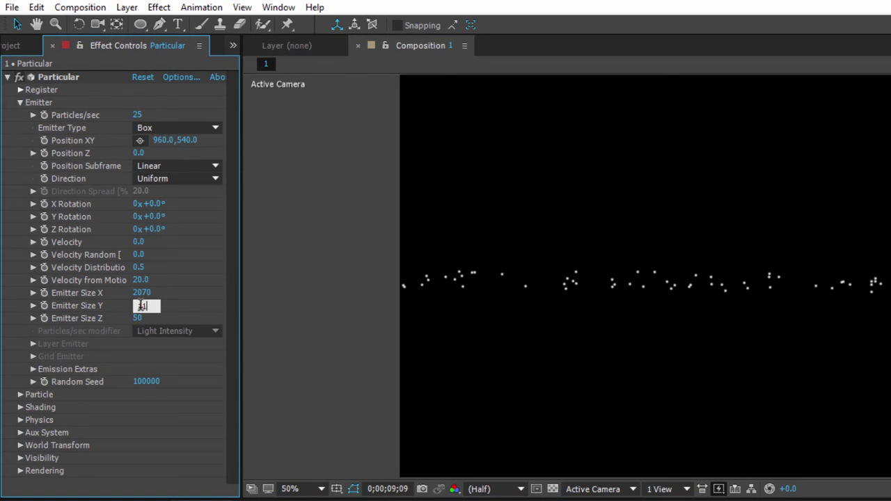
pyautogui.click(285, 301)
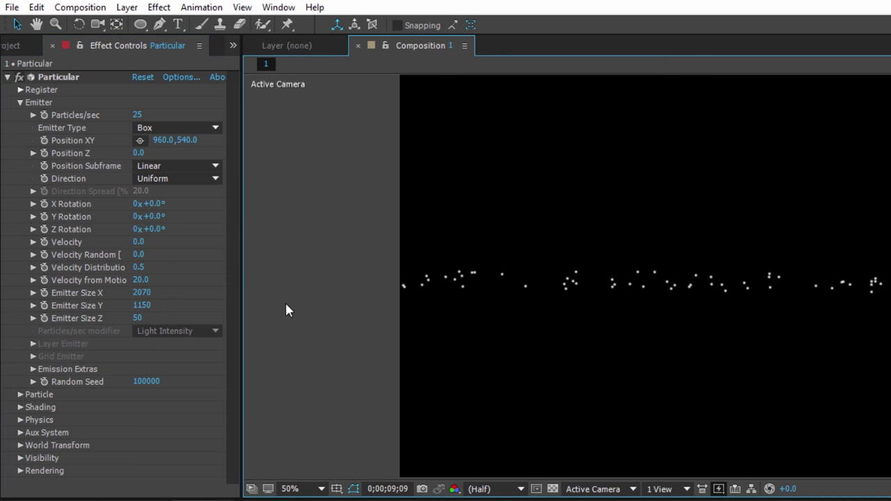
pyautogui.click(137, 318)
pyautogui.click(136, 319)
pyautogui.write('23')
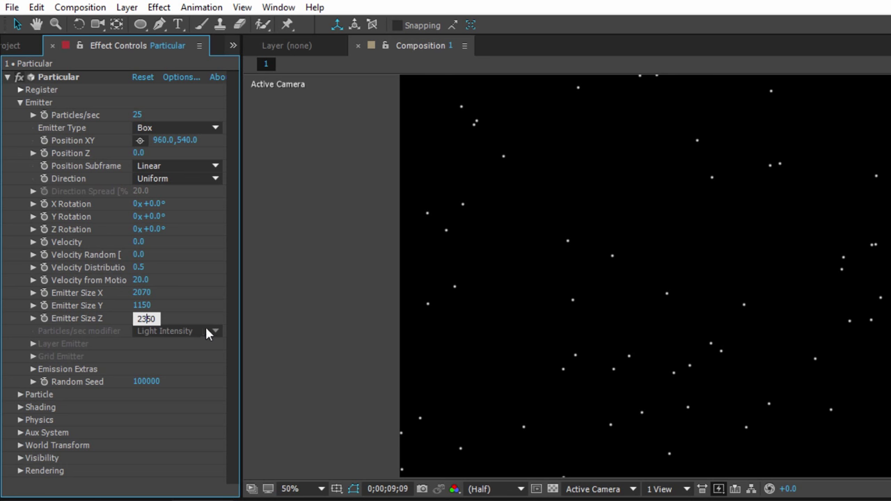
pyautogui.click(275, 326)
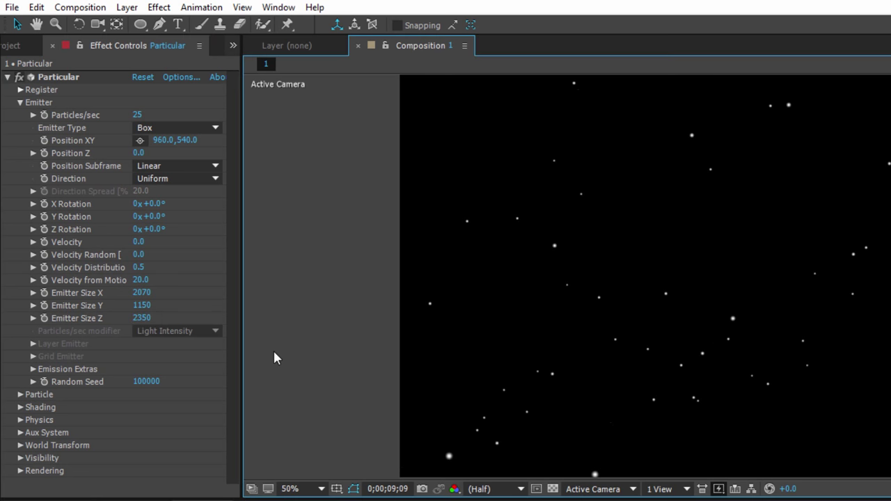
pyautogui.click(21, 394)
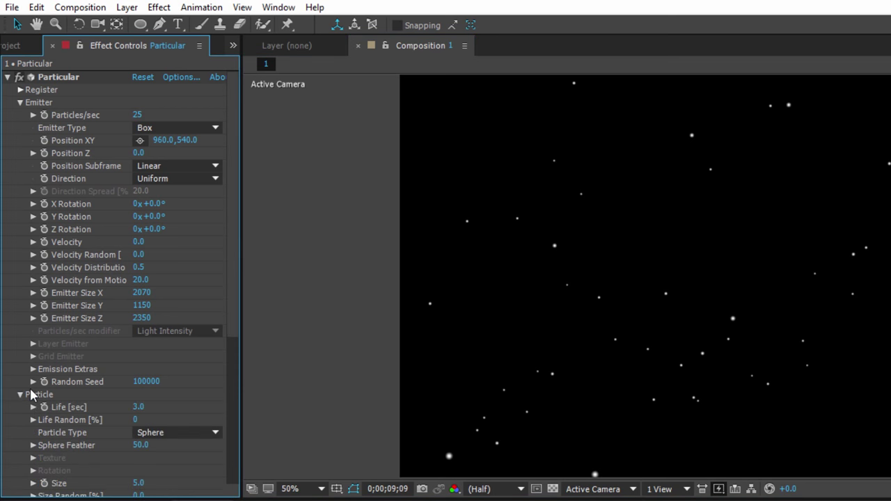
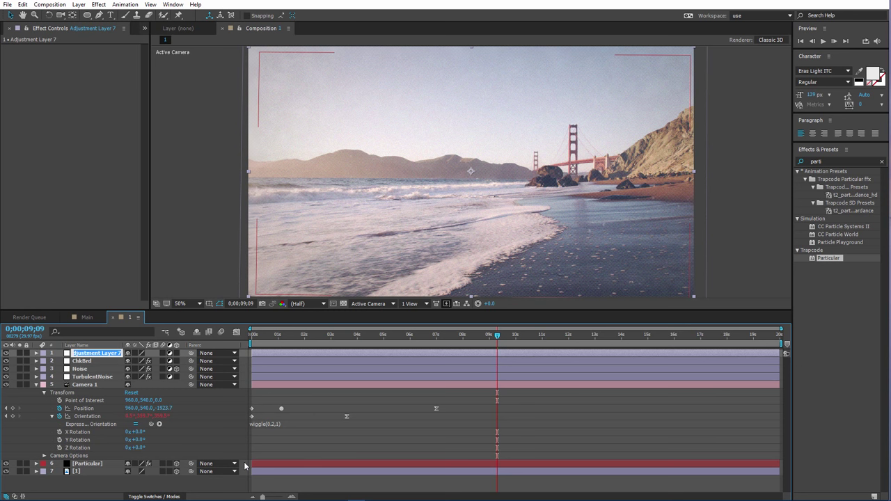
# Step: Rename the new adjustment layer as Blur and apply the Universe Blur version of Radial Blur to it
pyautogui.write('lur')
pyautogui.press('Return')
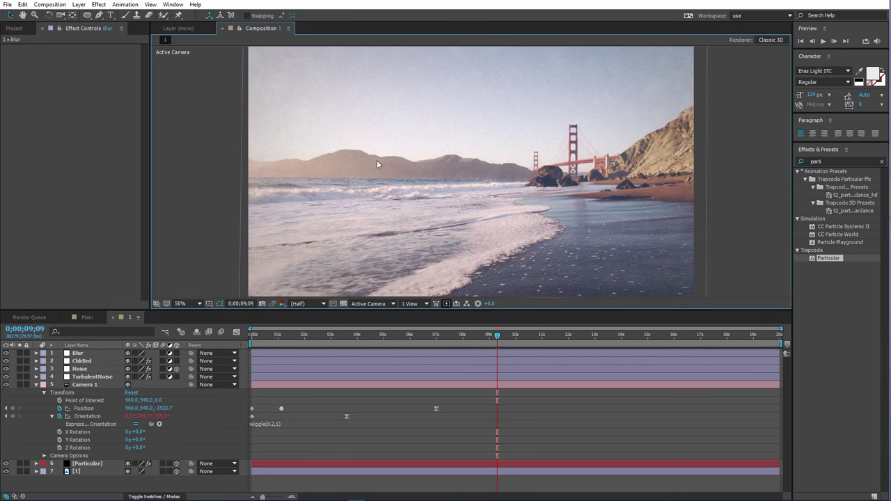
pyautogui.click(813, 161)
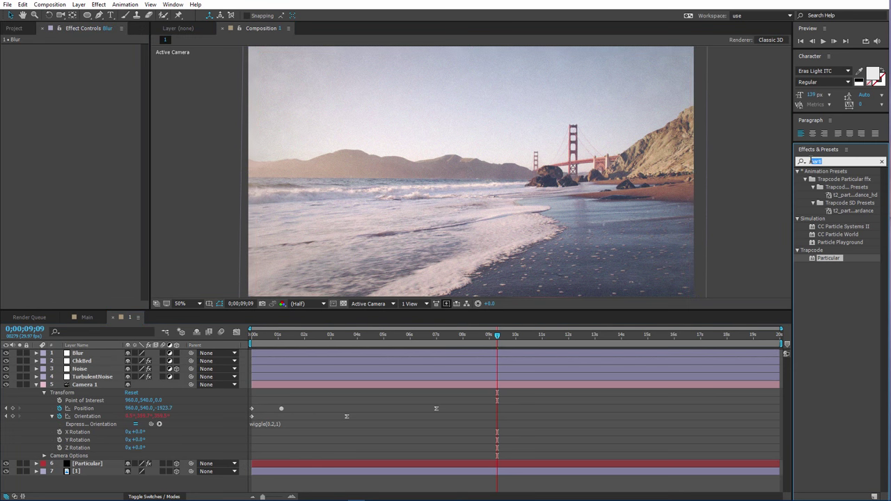
pyautogui.write('radia')
pyautogui.moveTo(834, 308); pyautogui.dragTo(94, 360)
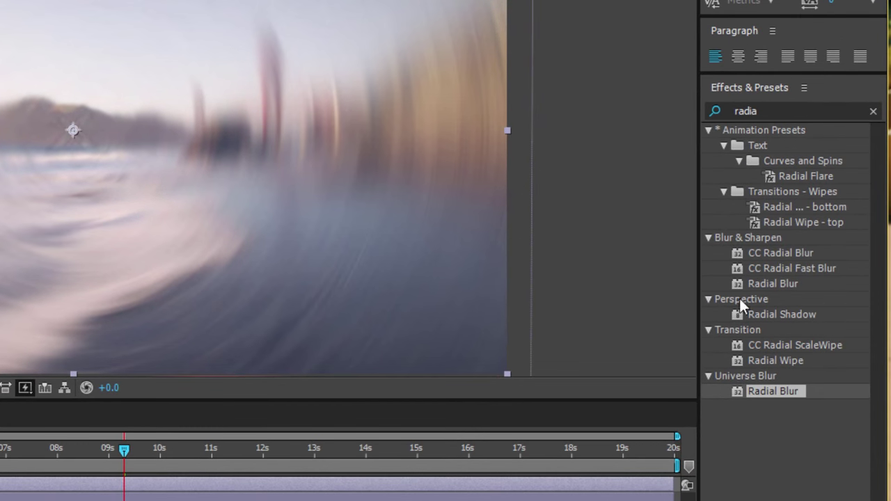
# Step: Replace the Universe Radial Blur on the Blur layer with the Blur & Sharpen version of Radial Blur
pyautogui.click(777, 284)
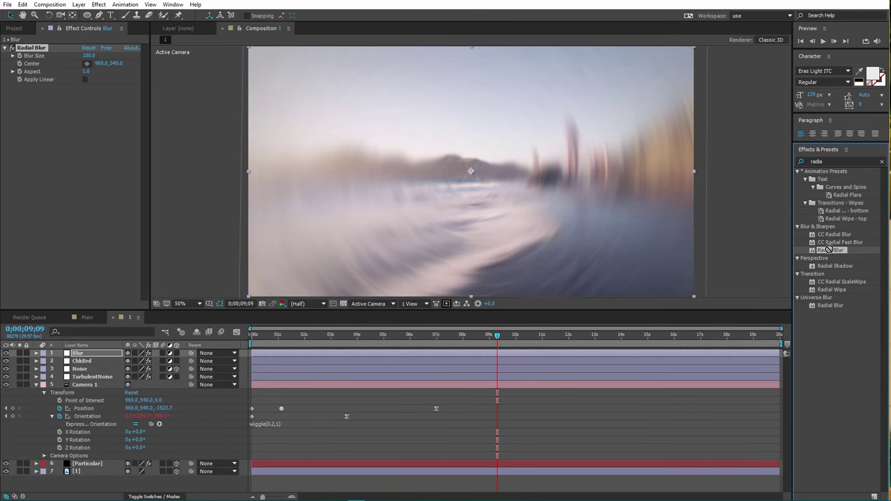
pyautogui.moveTo(114, 172); pyautogui.dragTo(104, 160)
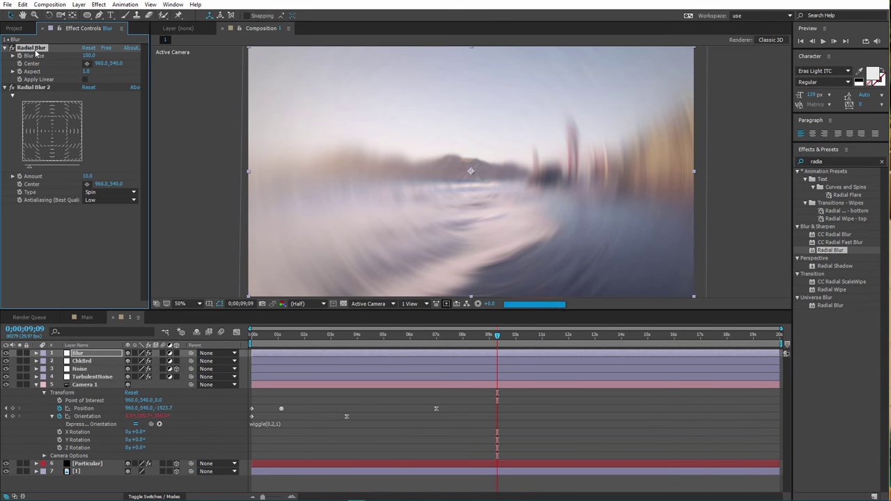
pyautogui.press('Delete')
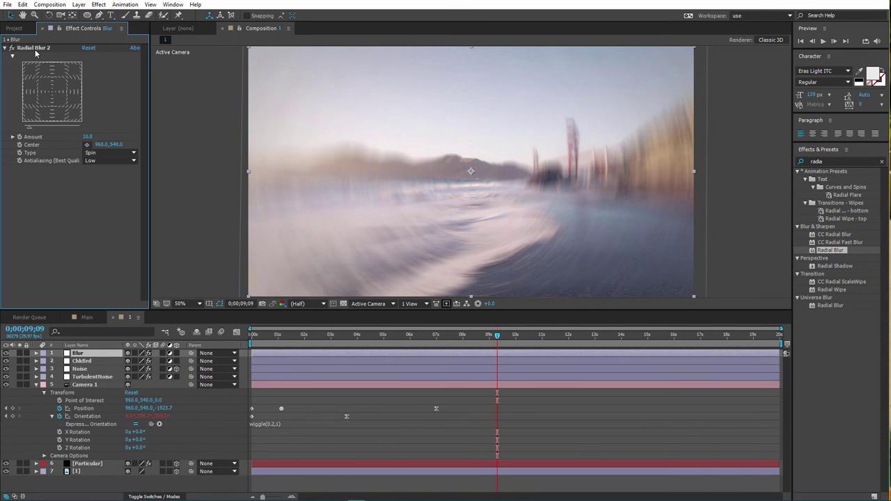
# Step: Set the Radial Blur type to Zoom and its antialiasing to High
pyautogui.click(110, 153)
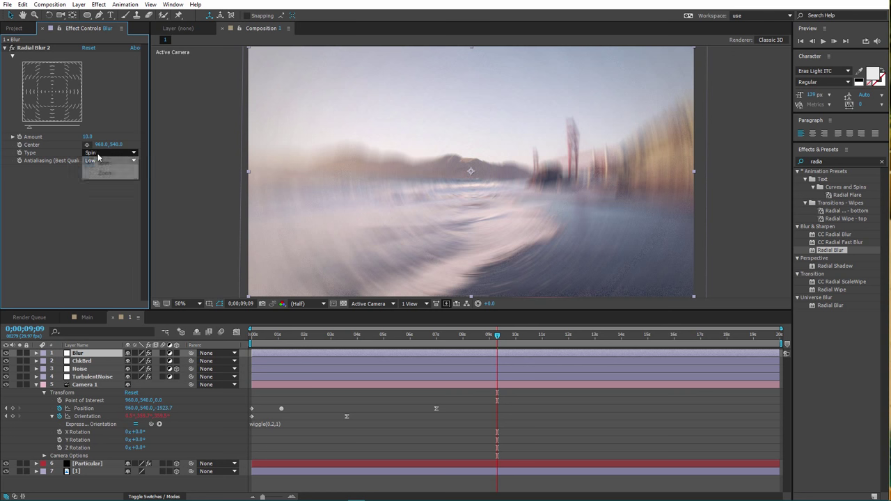
pyautogui.click(104, 173)
pyautogui.click(96, 161)
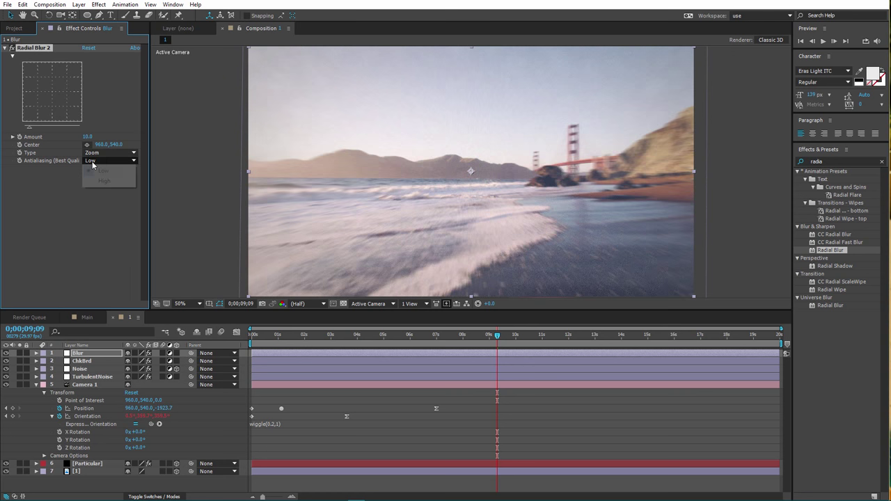
pyautogui.click(104, 181)
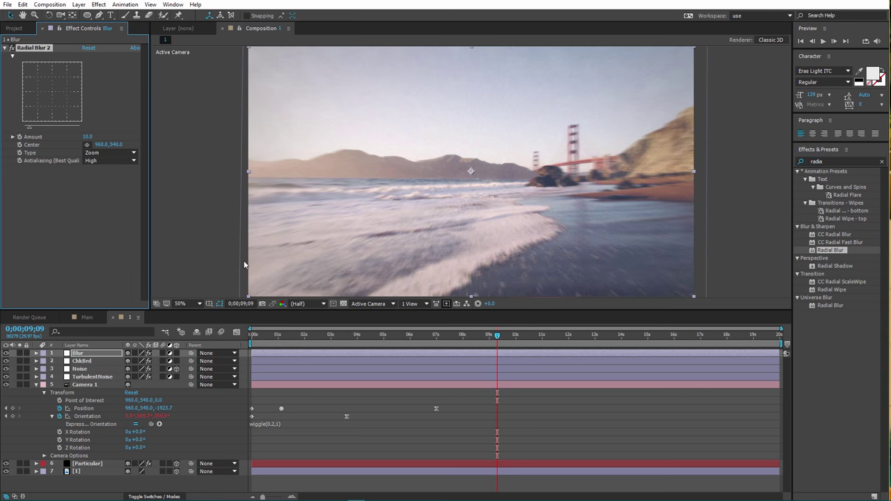
# Step: Add a Radial Blur Amount keyframe of 51 at the start of the composition
pyautogui.moveTo(264, 341); pyautogui.dragTo(251, 341)
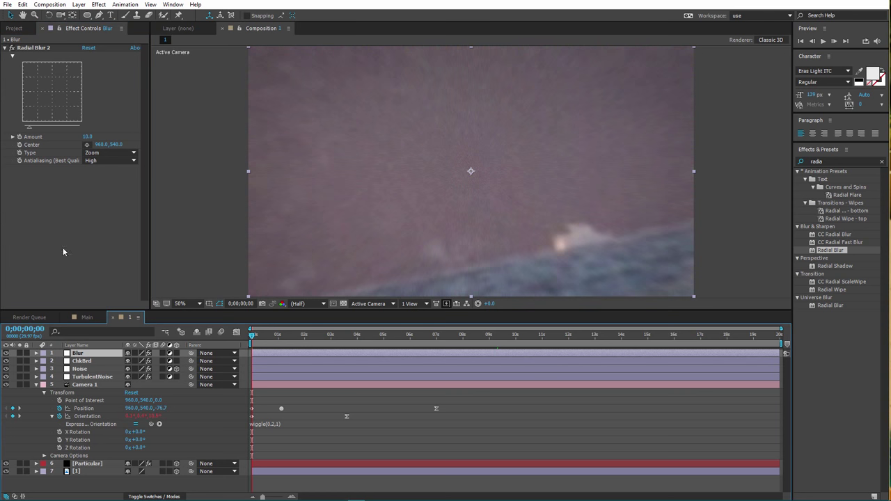
pyautogui.click(27, 136)
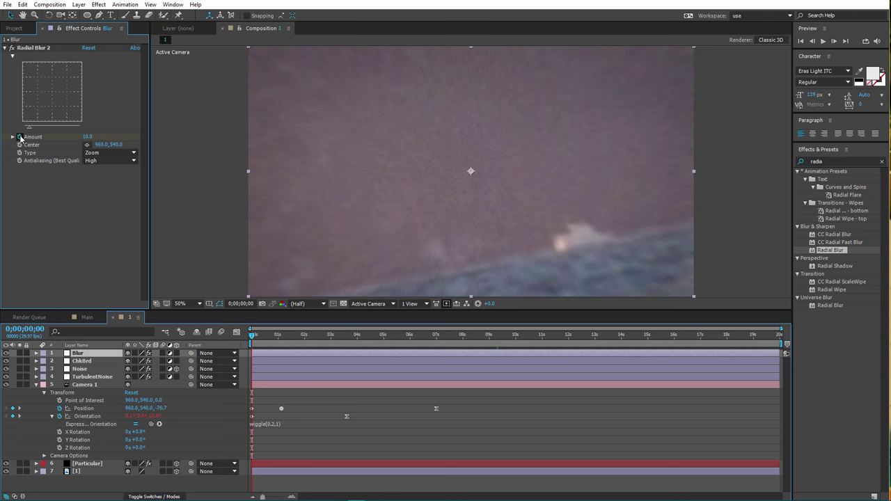
pyautogui.click(85, 137)
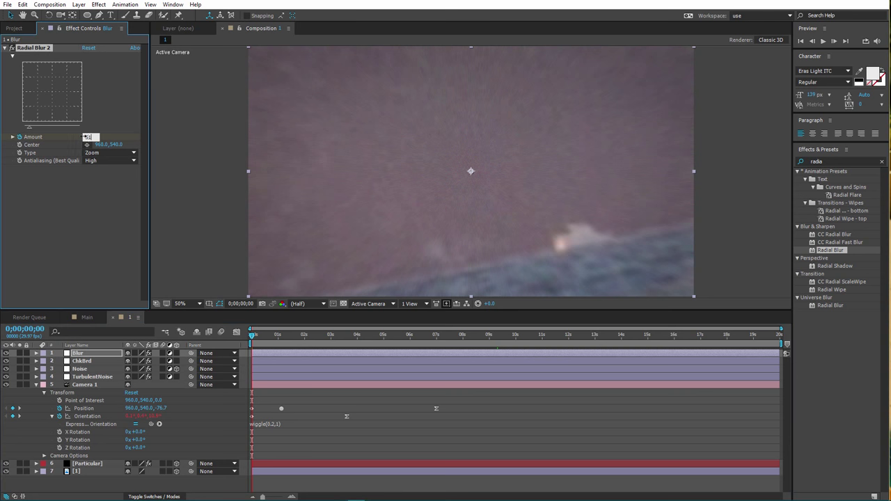
pyautogui.write('51')
pyautogui.press('Return')
# Step: Add a second Radial Blur Amount keyframe with a value of 0 at 0;00;01;07
pyautogui.click(257, 337)
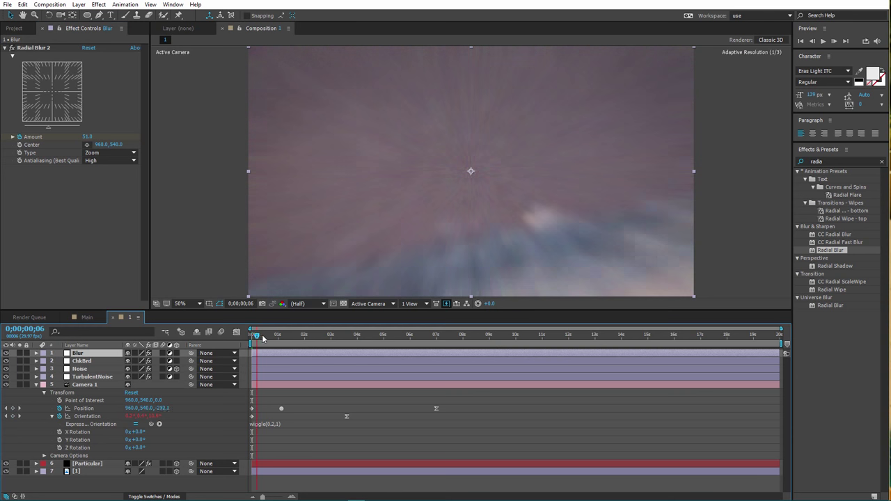
pyautogui.moveTo(263, 337); pyautogui.dragTo(278, 337)
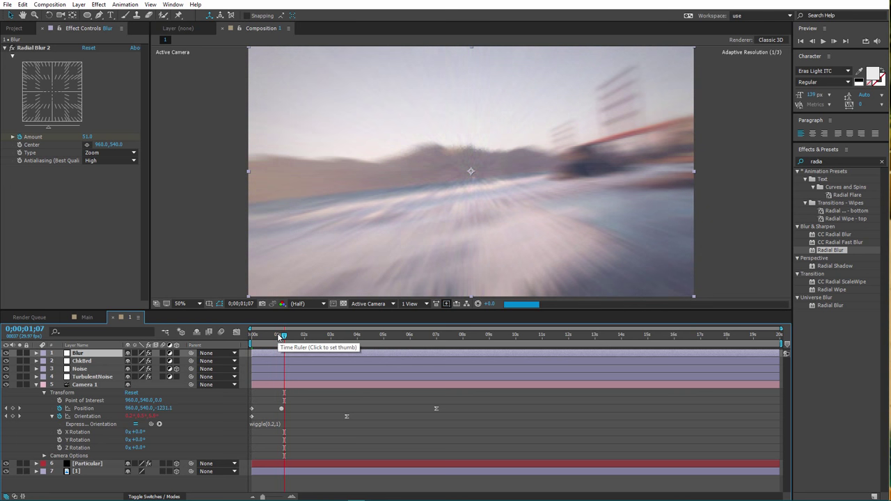
pyautogui.click(88, 137)
pyautogui.write('0')
pyautogui.press('Return')
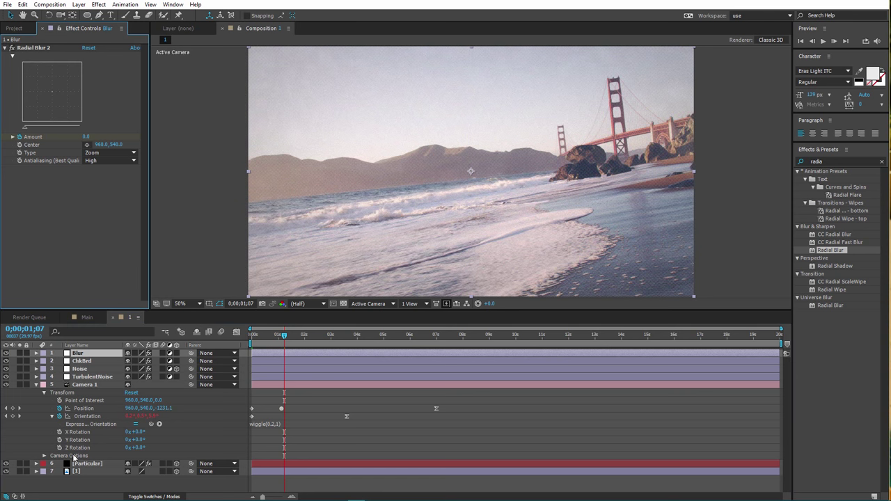
# Step: Reveal the Blur layer's keyframes and apply Easy Ease to both Radial Blur Amount keyframes
pyautogui.press('u')
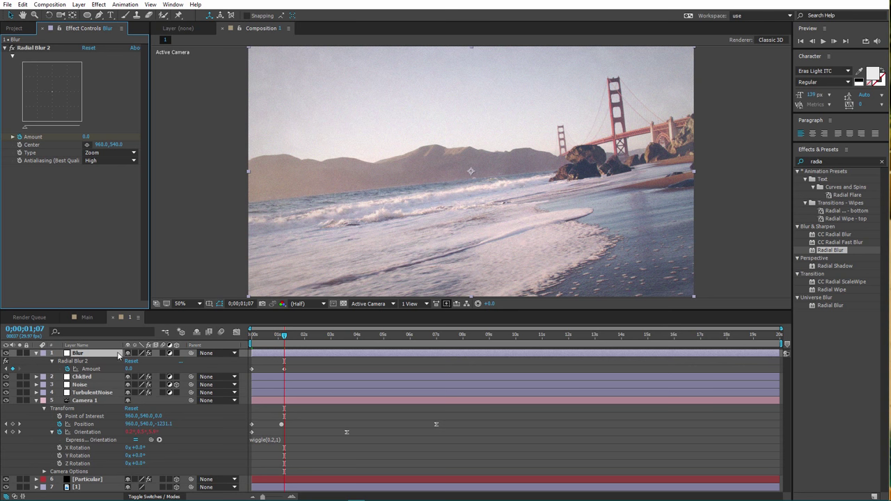
pyautogui.click(252, 370)
pyautogui.rightClick(252, 369)
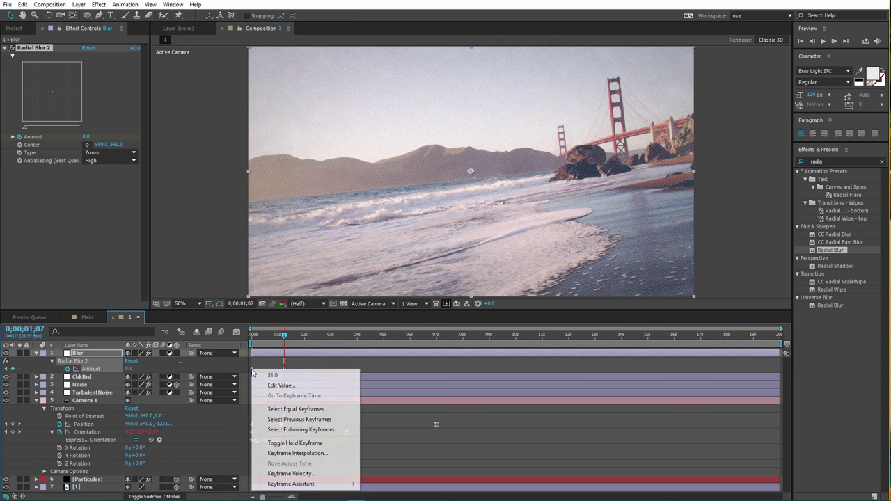
pyautogui.moveTo(340, 488)
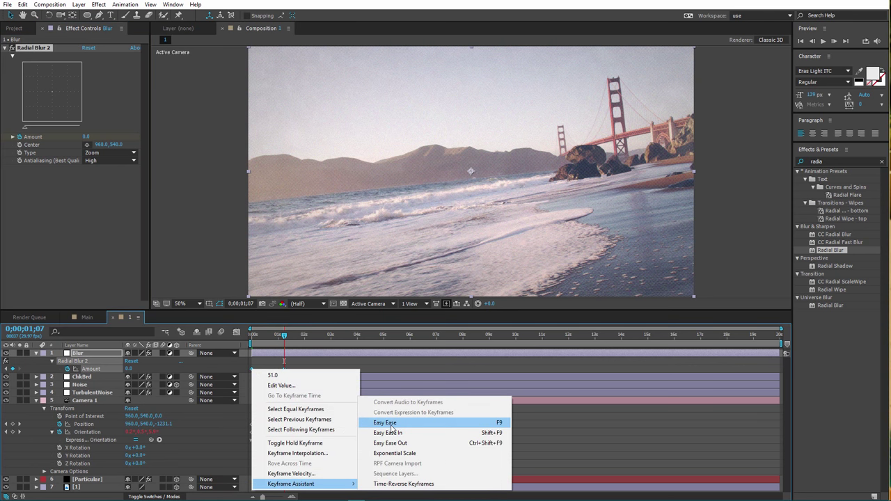
pyautogui.click(389, 422)
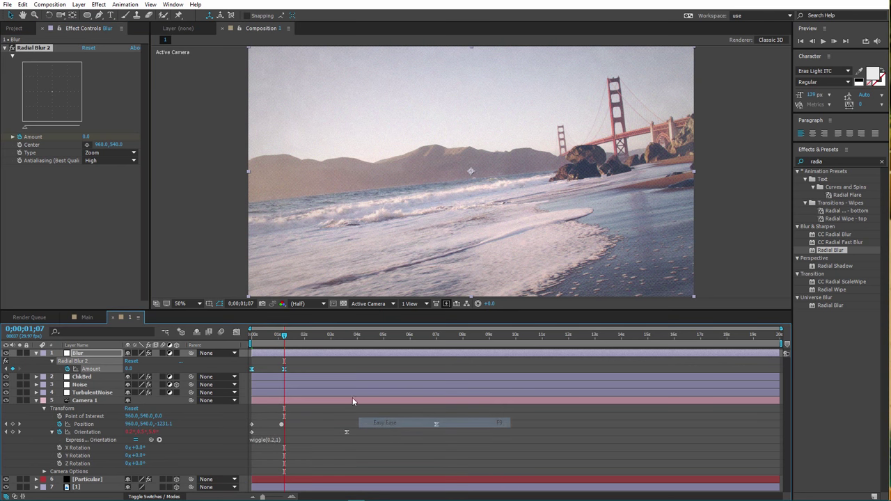
# Step: Add a text layer reading "YOU ARE" over the hills near the middle of the frame
pyautogui.click(110, 15)
pyautogui.click(419, 161)
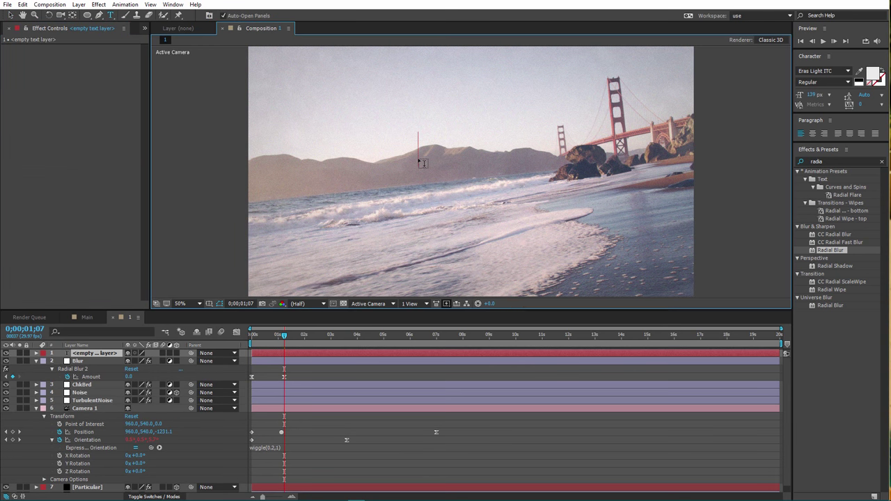
pyautogui.write('YOU ARE')
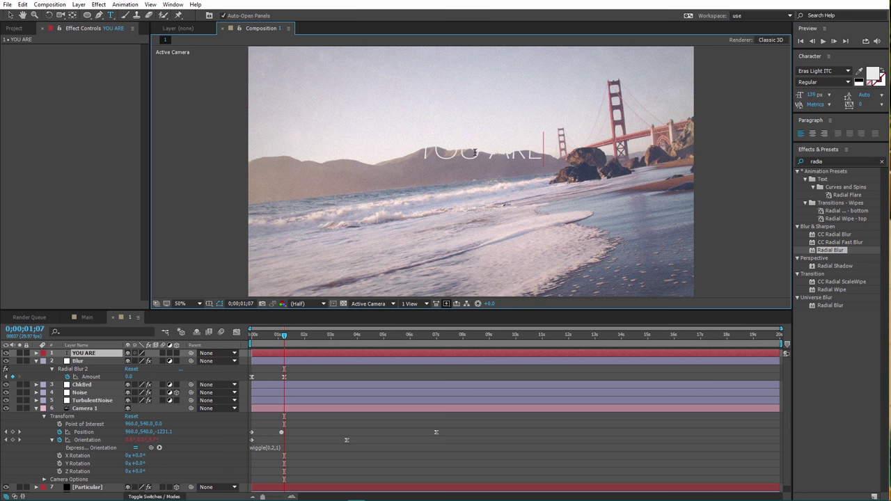
# Step: Change the font of the whole YOU ARE text to Eras Demi ITC and return to the Selection tool
pyautogui.hotkey('ctrl', 'a')
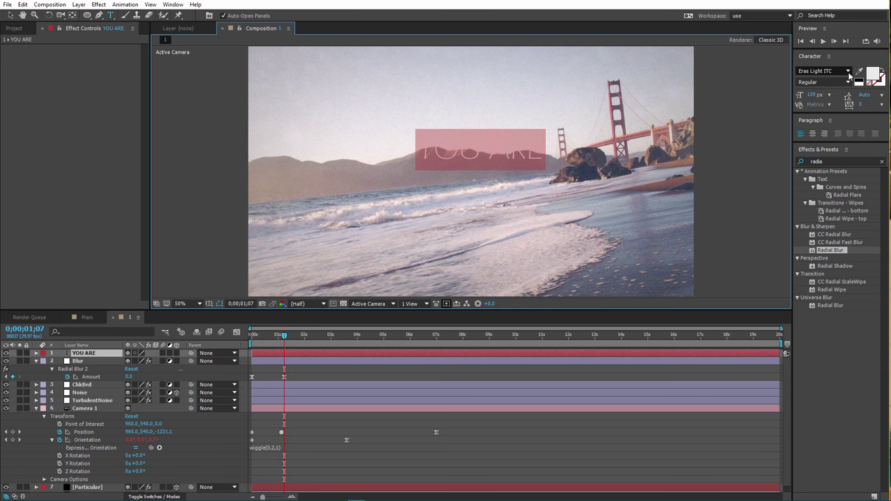
pyautogui.click(832, 70)
pyautogui.scroll(1, 834, 89)
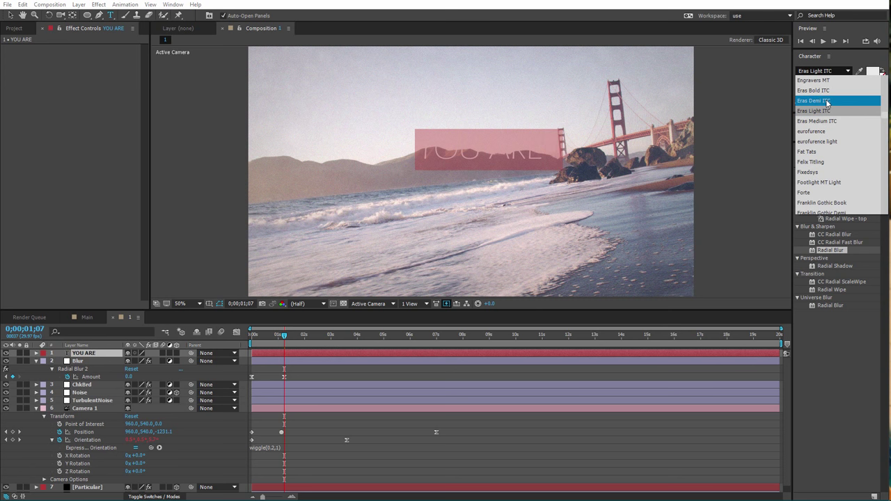
pyautogui.click(831, 91)
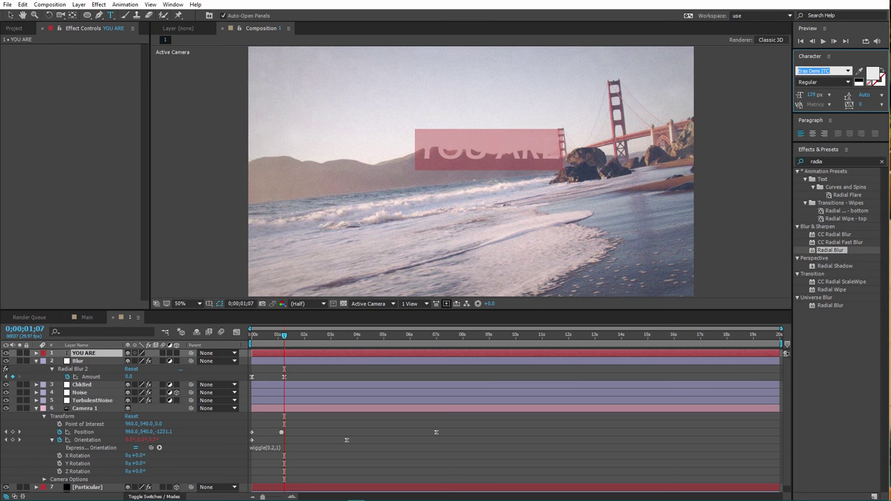
pyautogui.click(11, 15)
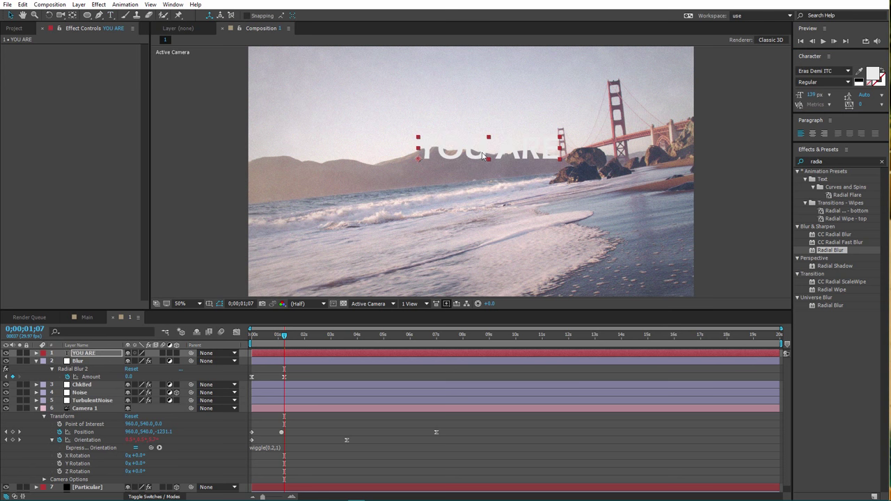
# Step: Pre-compose the YOU ARE text layer as you_are and open the new composition
pyautogui.rightClick(81, 356)
pyautogui.click(117, 417)
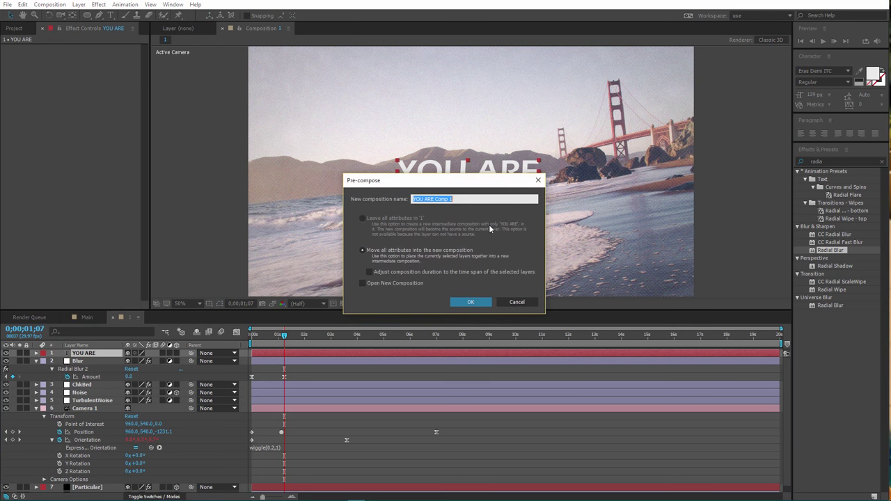
pyautogui.write('you_are')
pyautogui.click(471, 303)
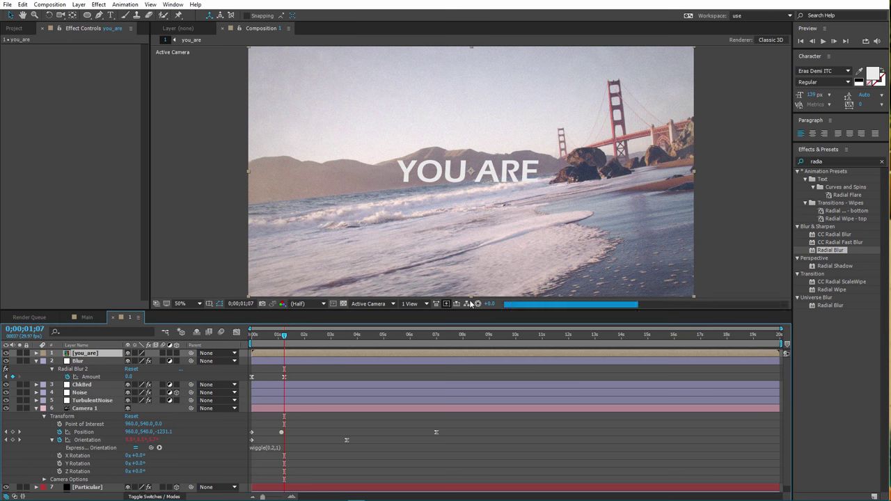
pyautogui.doubleClick(102, 354)
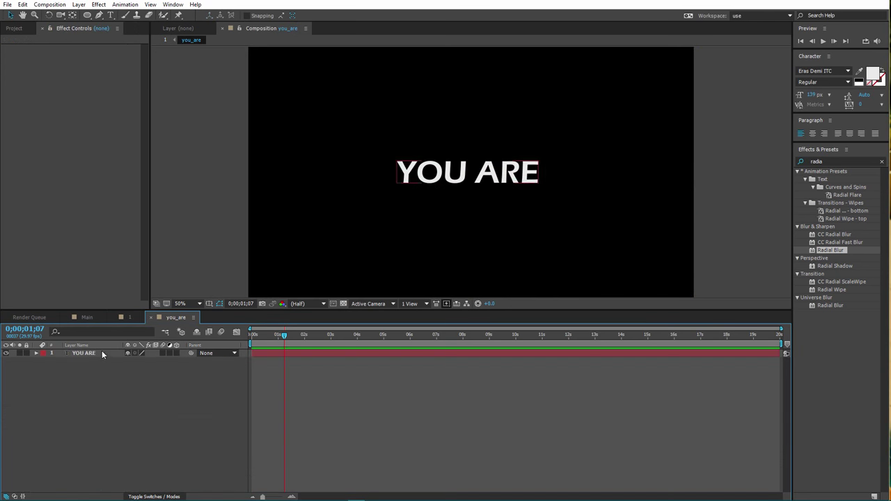
# Step: Show the title/action safe guides, centre the YOU ARE text in the frame and return to composition 1
pyautogui.click(209, 303)
pyautogui.click(241, 315)
pyautogui.moveTo(498, 188); pyautogui.dragTo(514, 179)
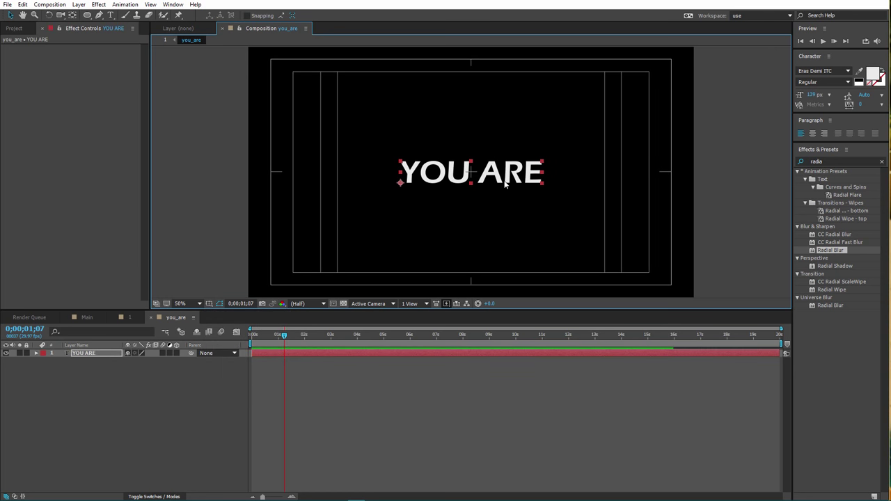
pyautogui.click(118, 413)
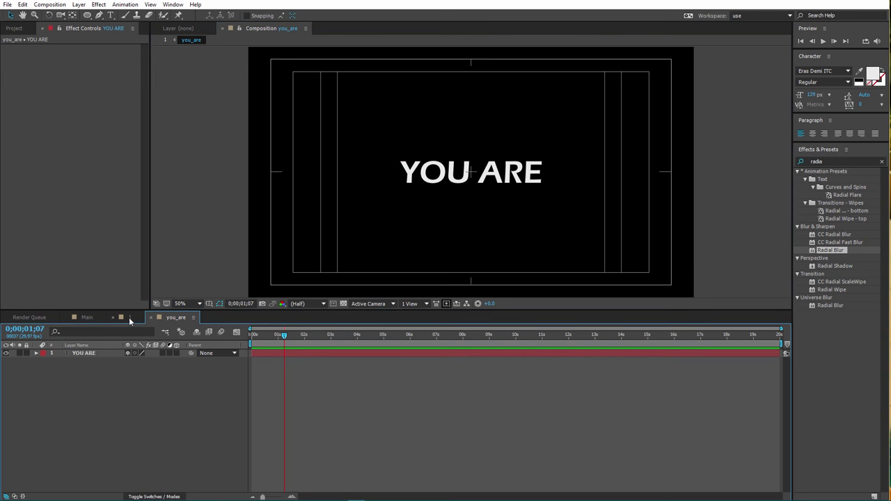
pyautogui.click(127, 317)
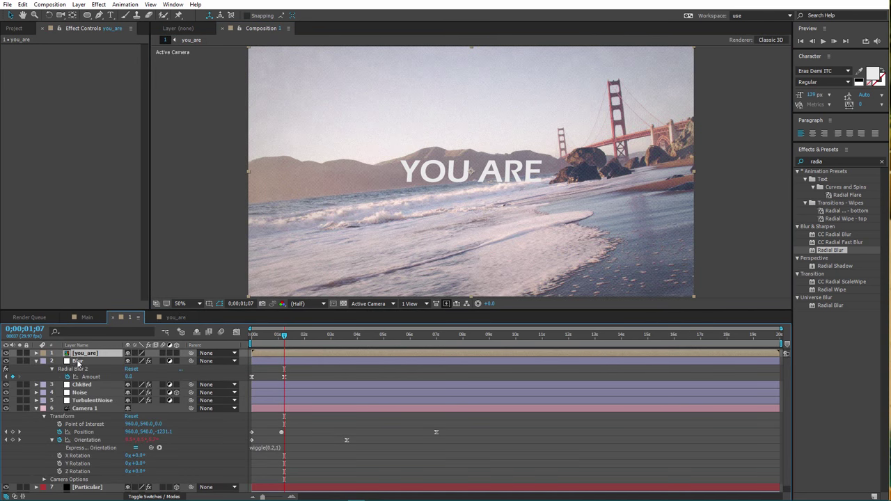
# Step: Collapse the Blur layer, then move ChkBrd to the top of the layer stack and Blur directly above the photo layer
pyautogui.click(79, 363)
pyautogui.click(37, 362)
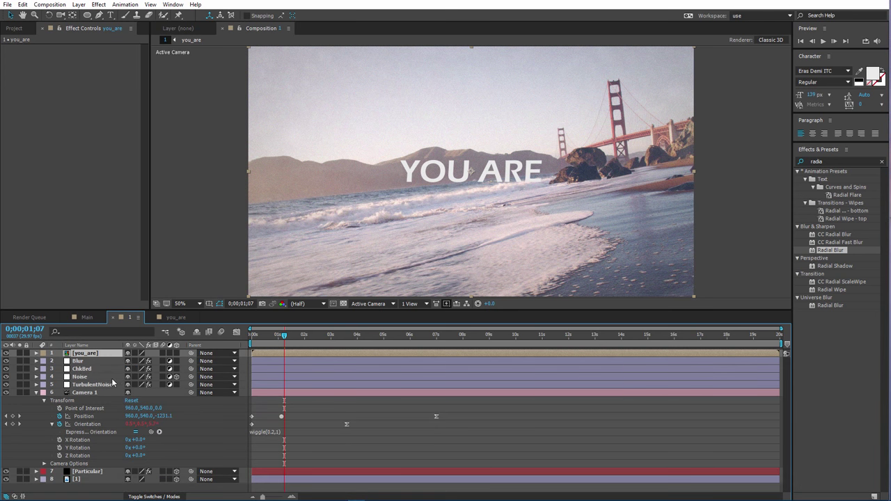
pyautogui.click(82, 370)
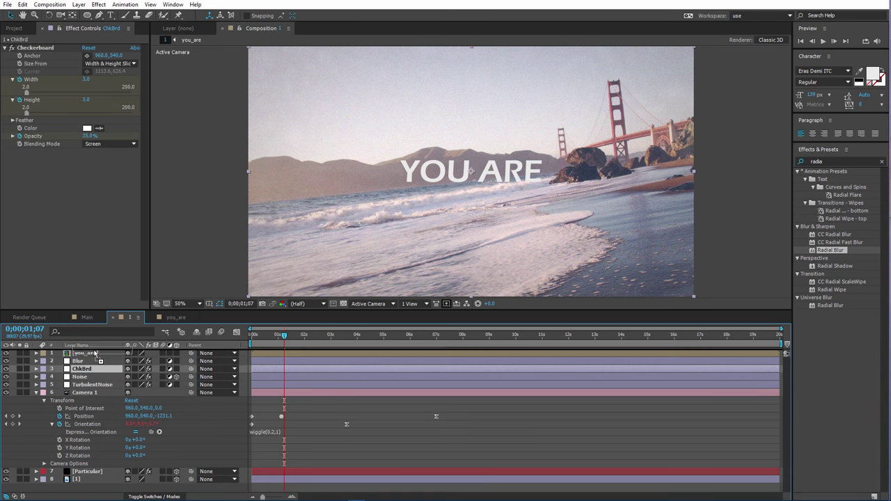
pyautogui.hotkey('ctrl', 'shift', ']')
pyautogui.hotkey('ctrl', 'Down')
pyautogui.moveTo(82, 370); pyautogui.dragTo(93, 475)
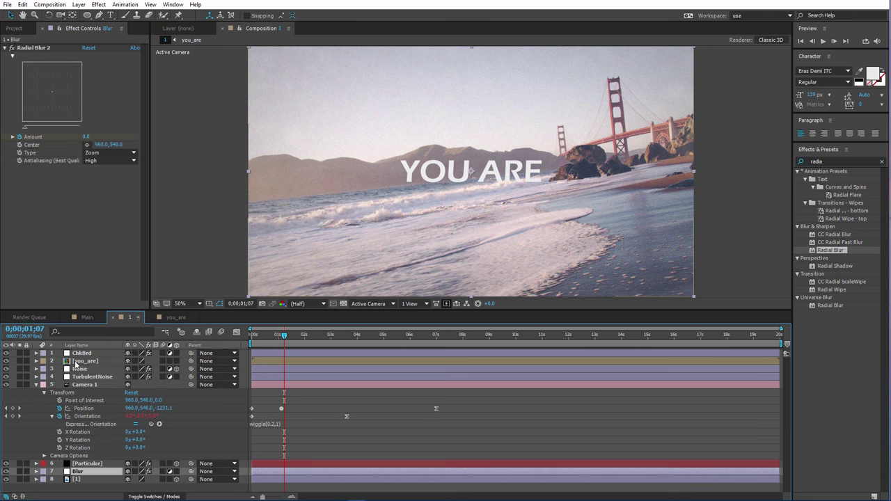
# Step: Add a text layer reading "AWESOME" just below the YOU ARE title, directly above the you_are layer in the stack
pyautogui.click(83, 362)
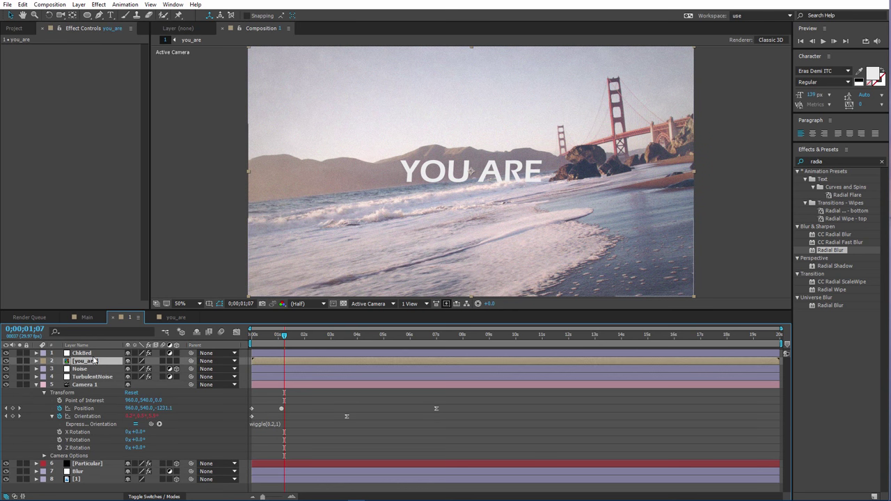
pyautogui.click(110, 14)
pyautogui.click(420, 201)
pyautogui.write('AWE')
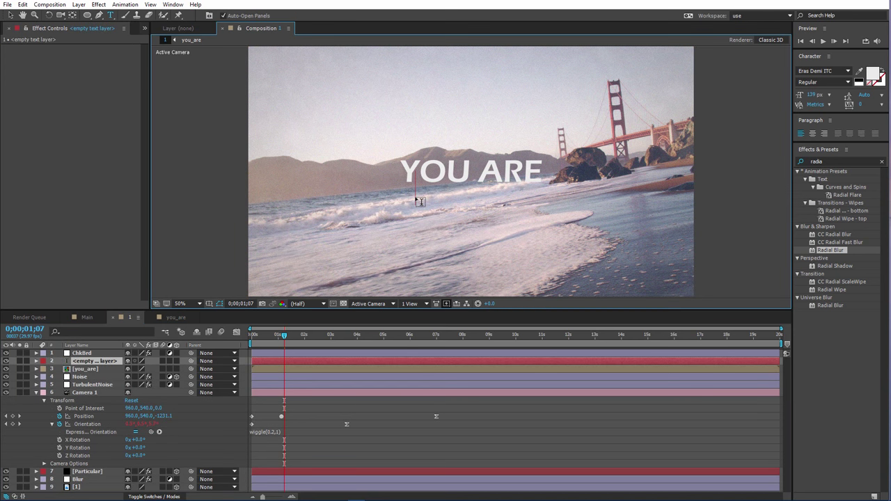
pyautogui.write('SOME')
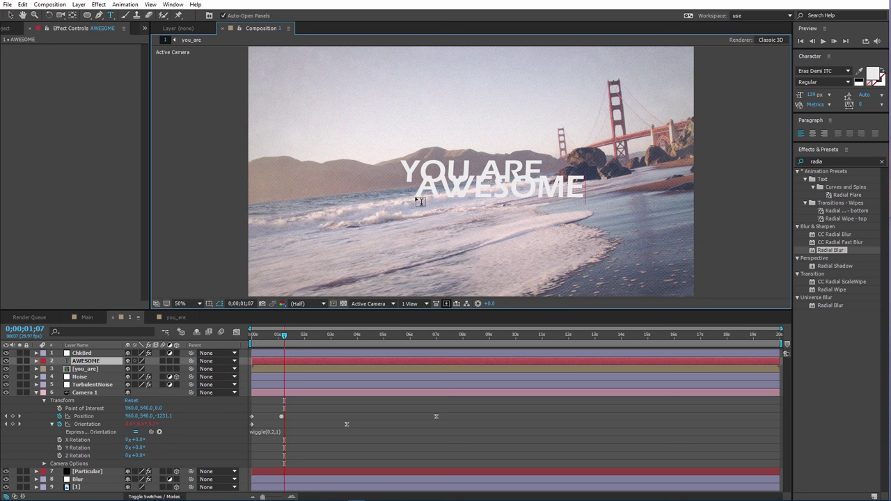
# Step: Change the font of the whole AWESOME text to Eras Light ITC and move it directly beneath YOU ARE
pyautogui.hotkey('ctrl', 'a')
pyautogui.click(848, 70)
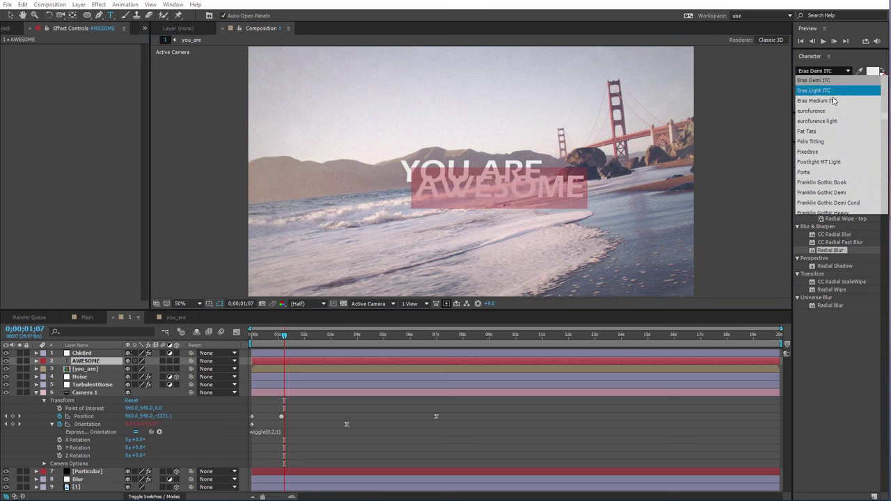
pyautogui.click(818, 93)
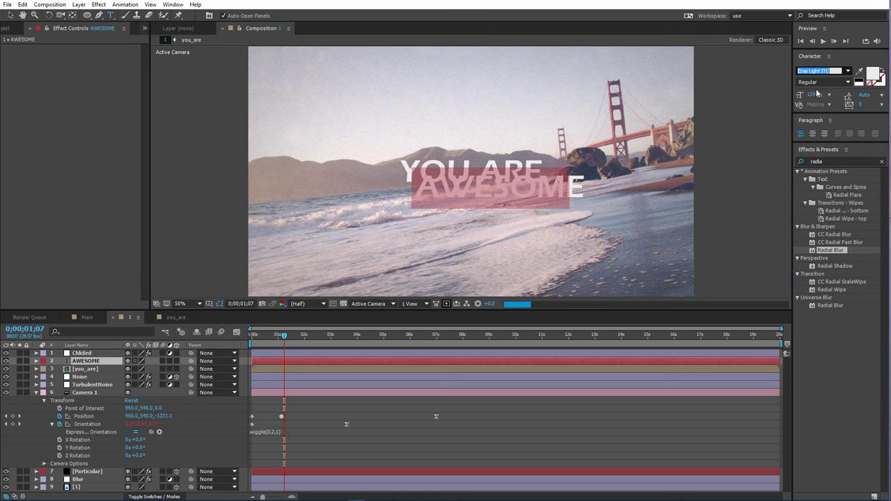
pyautogui.click(10, 14)
pyautogui.moveTo(517, 196); pyautogui.dragTo(508, 199)
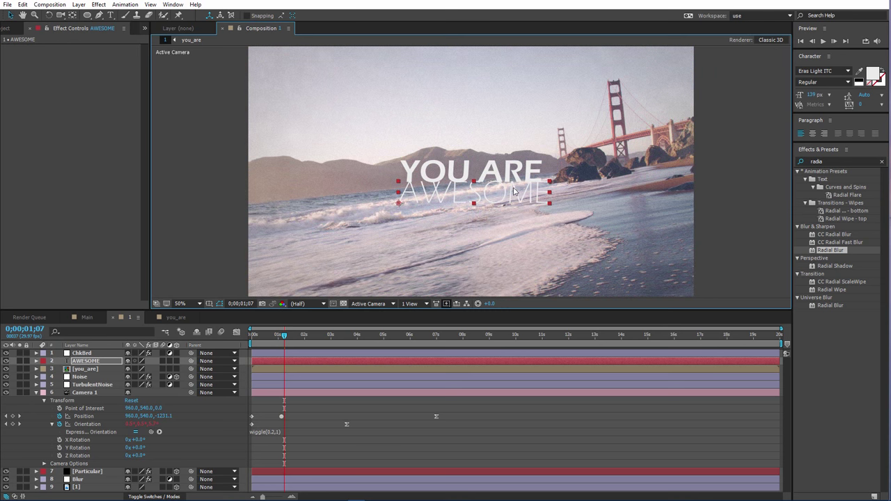
# Step: Scale the AWESOME text down to about the width of YOU ARE and align its left edge with the line above
pyautogui.press('.')
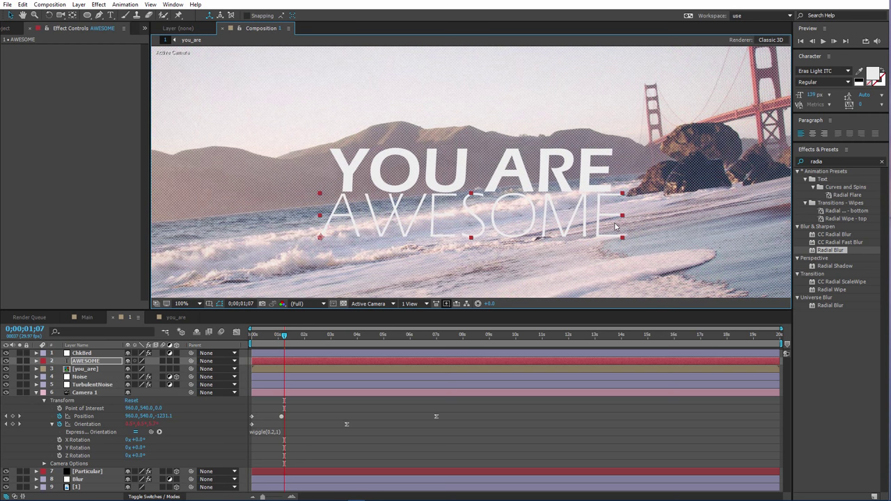
pyautogui.moveTo(621, 216); pyautogui.dragTo(607, 220)
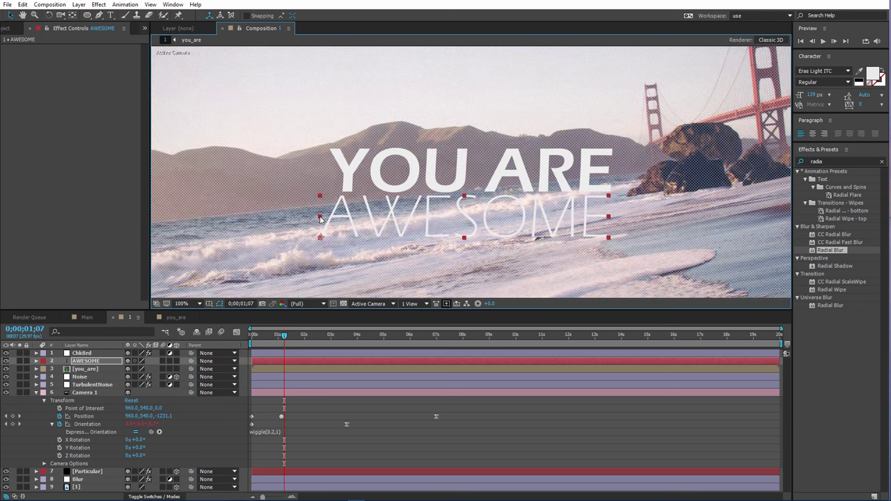
pyautogui.moveTo(321, 219); pyautogui.dragTo(328, 225)
pyautogui.hotkey('ctrl', 'z')
pyautogui.moveTo(401, 226); pyautogui.dragTo(410, 225)
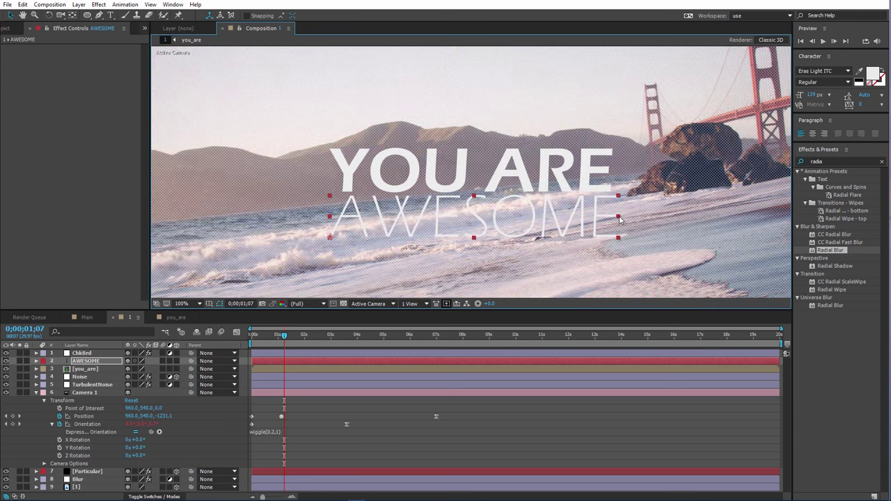
pyautogui.moveTo(618, 220)
pyautogui.mouseDown()
pyautogui.moveTo(597, 223)
pyautogui.moveTo(617, 223)
pyautogui.mouseUp()
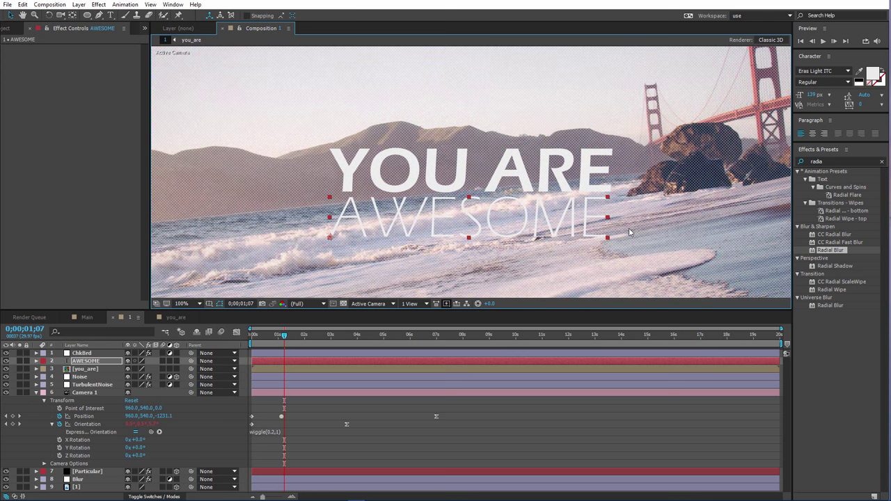
pyautogui.click(634, 240)
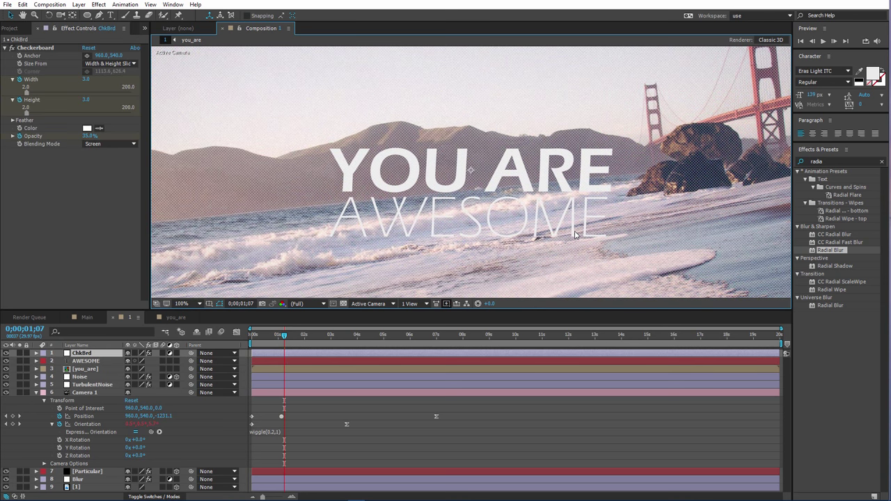
pyautogui.scroll(-2, 575, 235)
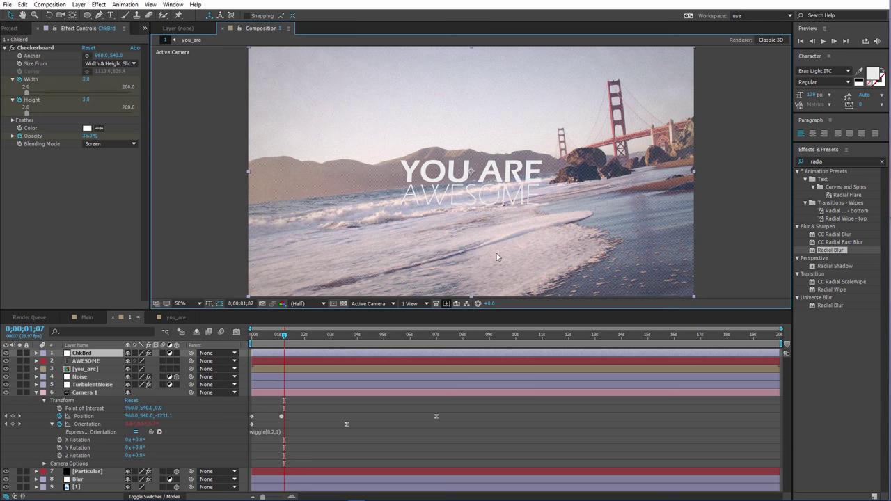
# Step: Pre-compose the AWESOME text layer under the name AWESOME
pyautogui.click(77, 362)
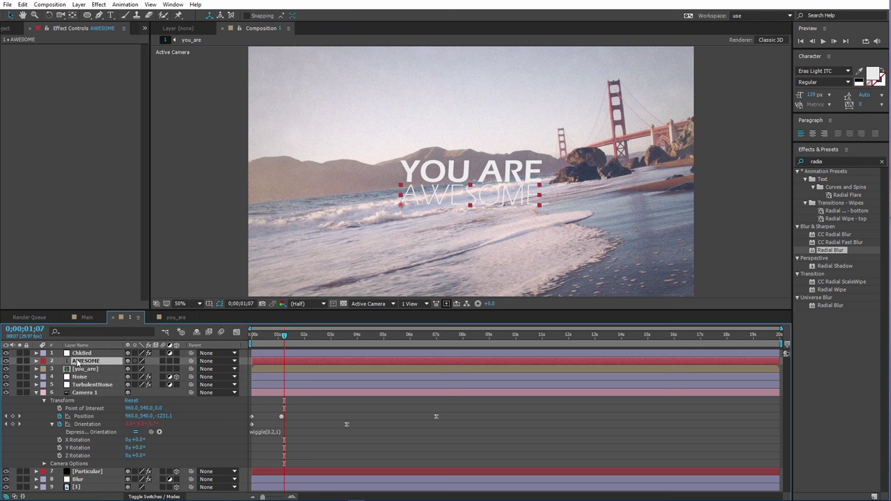
pyautogui.rightClick(78, 361)
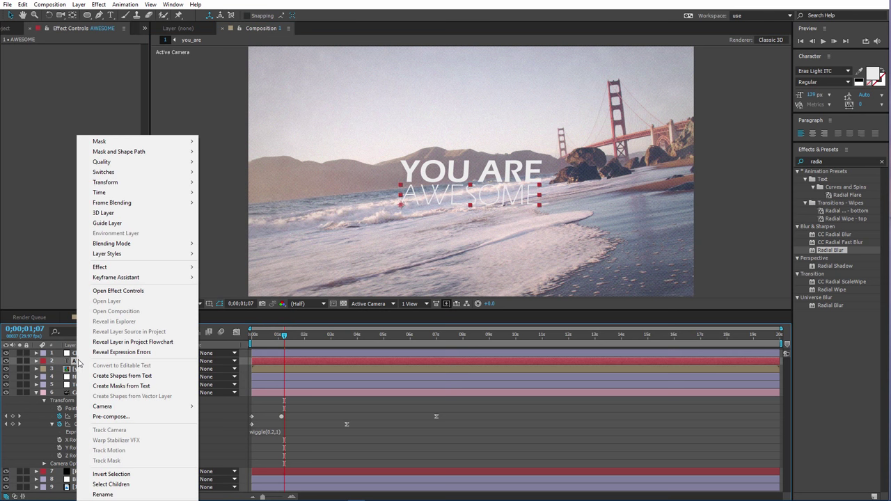
pyautogui.click(111, 417)
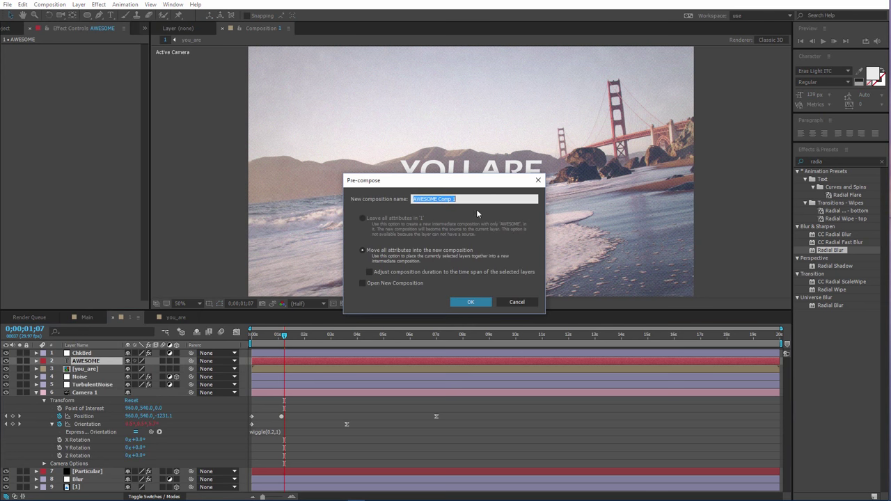
pyautogui.moveTo(472, 200); pyautogui.dragTo(440, 199)
pyautogui.press('BackSpace')
pyautogui.click(470, 303)
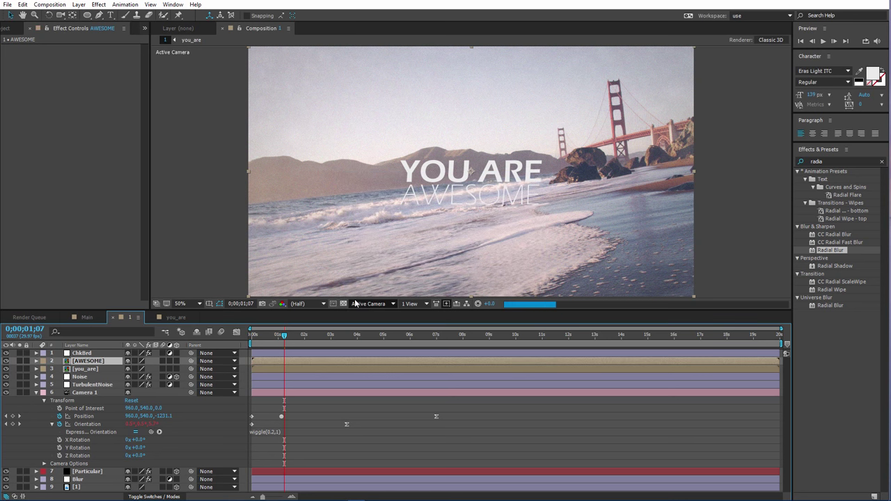
# Step: Place the AWESOME layer below you_are, hide it, and make both title layers 3D
pyautogui.moveTo(88, 361); pyautogui.dragTo(89, 374)
pyautogui.click(5, 369)
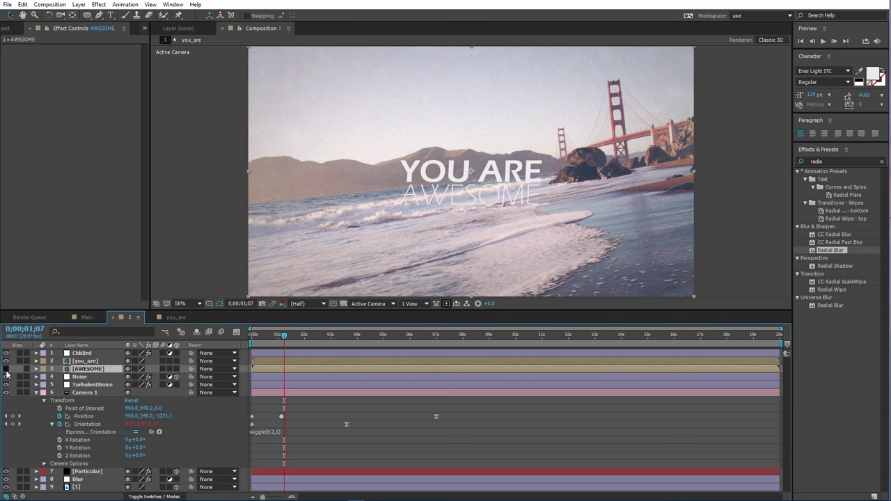
pyautogui.click(85, 361)
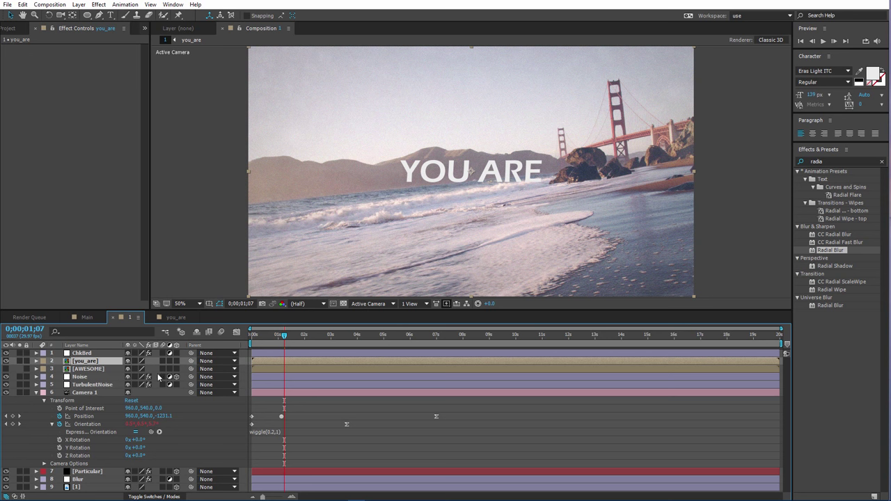
pyautogui.click(177, 361)
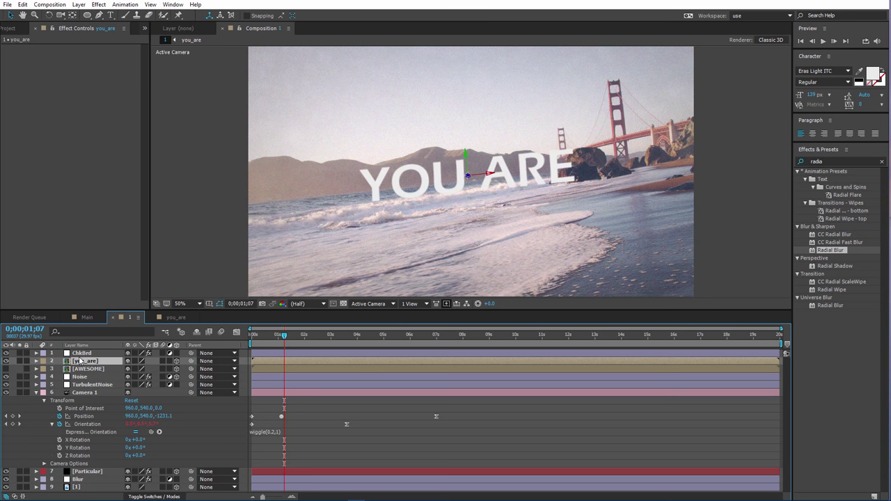
# Step: Duplicate the you_are layer, hide the lower copy and select the upper one
pyautogui.hotkey('ctrl', 'd')
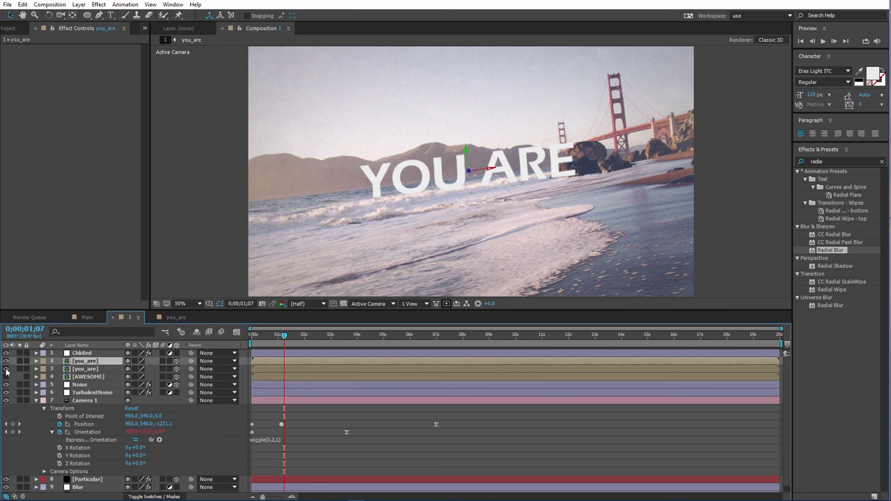
pyautogui.click(85, 370)
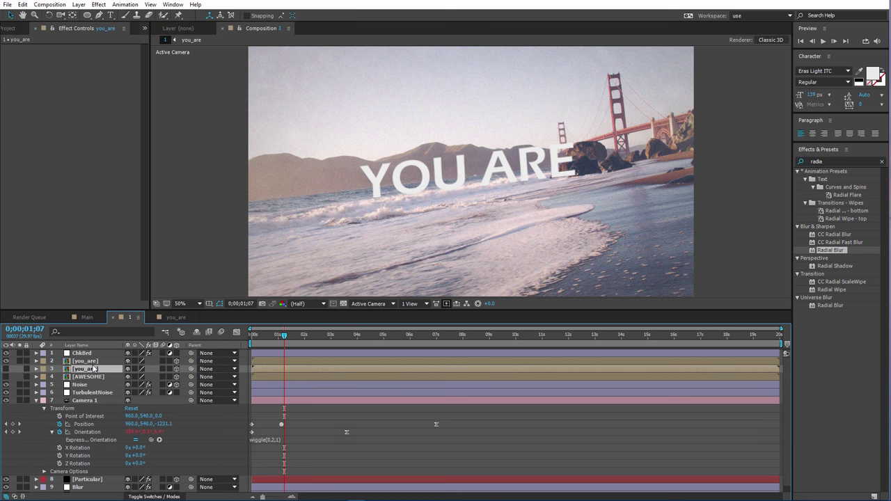
pyautogui.hotkey('ctrl', 'Up')
# Step: Find the Mosaic effect and apply it to the upper you_are layer
pyautogui.click(808, 161)
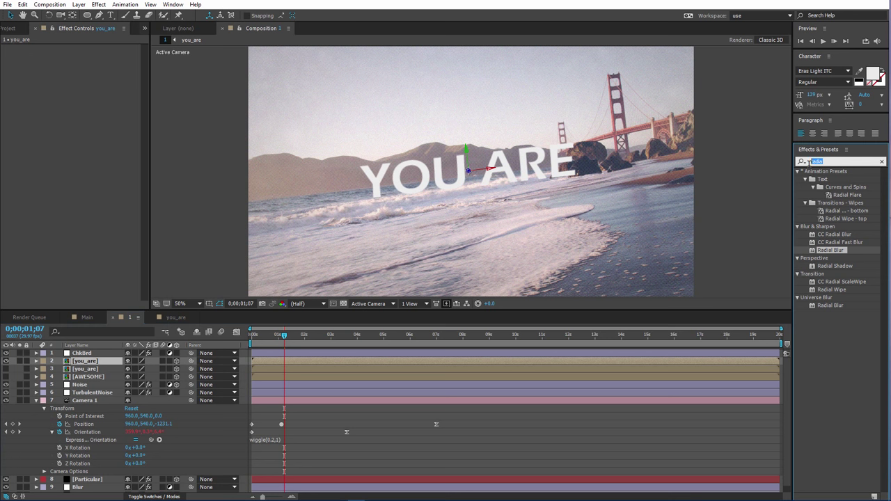
pyautogui.write('mo')
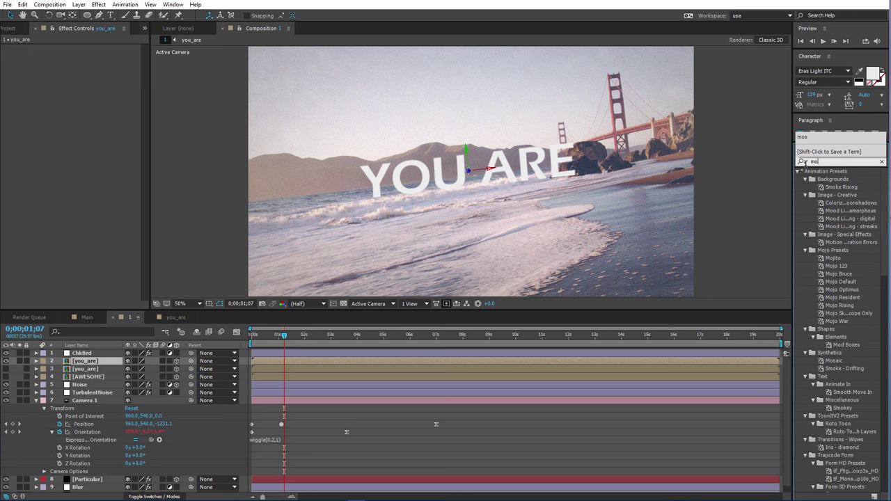
pyautogui.write('s')
pyautogui.click(831, 203)
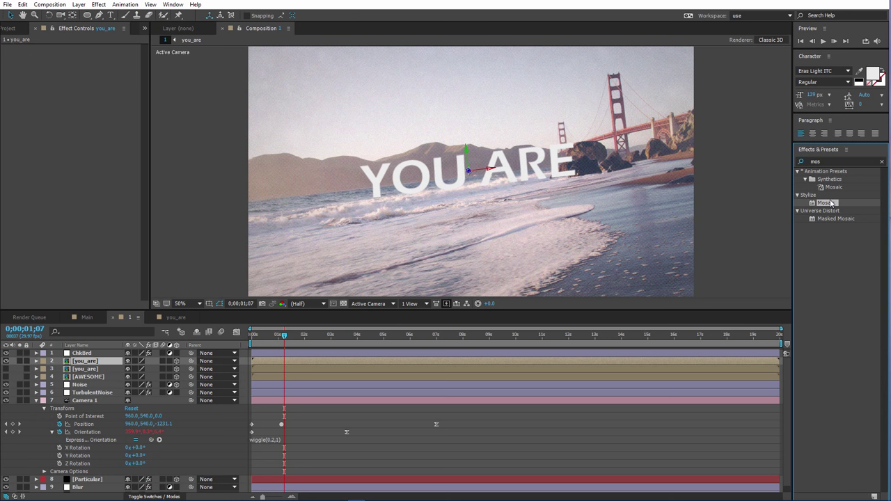
pyautogui.moveTo(831, 203); pyautogui.dragTo(99, 358)
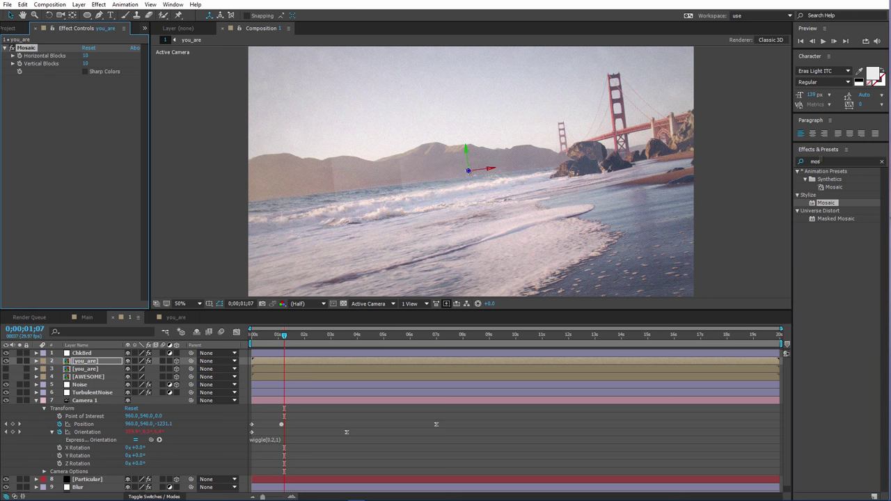
# Step: Find the CC Block Load effect and add it to the upper you_are layer
pyautogui.click(828, 161)
pyautogui.write('block')
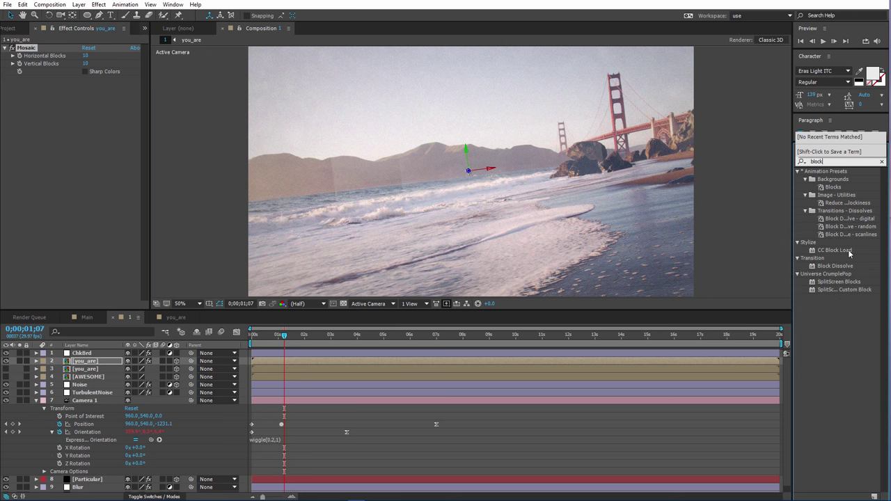
pyautogui.moveTo(849, 253); pyautogui.dragTo(108, 365)
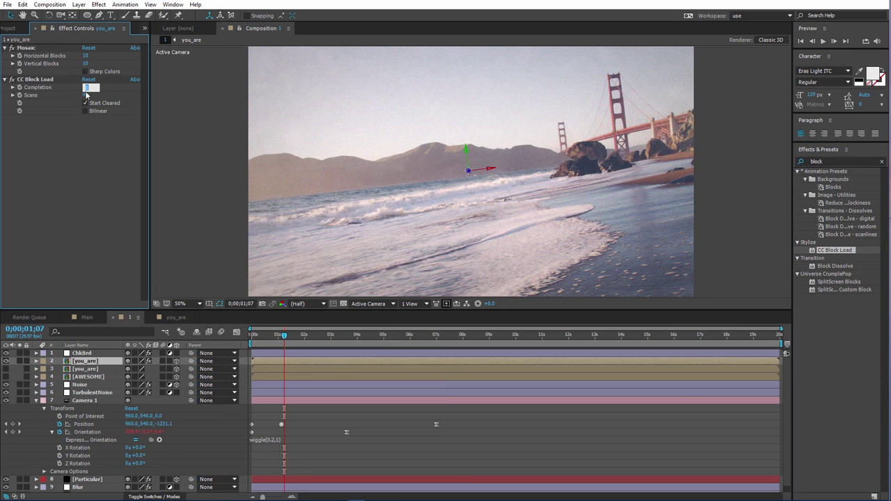
# Step: Set CC Block Load's Completion to 6 and Scans to 13
pyautogui.write('6')
pyautogui.press('Tab')
pyautogui.write('1')
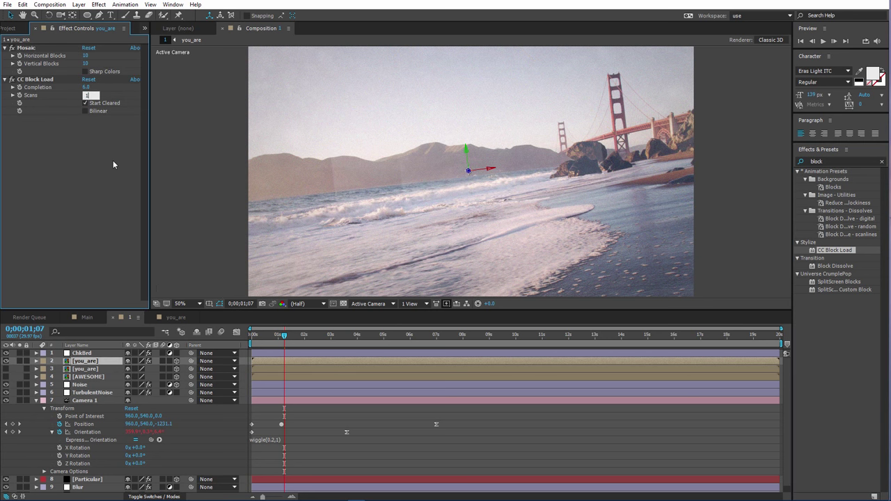
pyautogui.write('3')
pyautogui.press('Return')
# Step: Add an Opacity keyframe at 100% to the upper you_are layer at 0;00;00;10, with Camera 1's properties collapsed
pyautogui.moveTo(274, 341); pyautogui.dragTo(260, 341)
pyautogui.moveTo(258, 341); pyautogui.dragTo(261, 341)
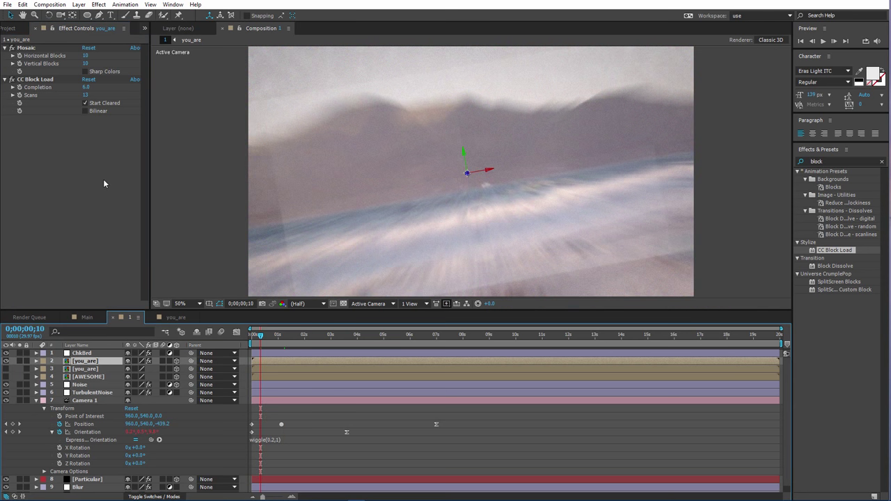
pyautogui.click(37, 401)
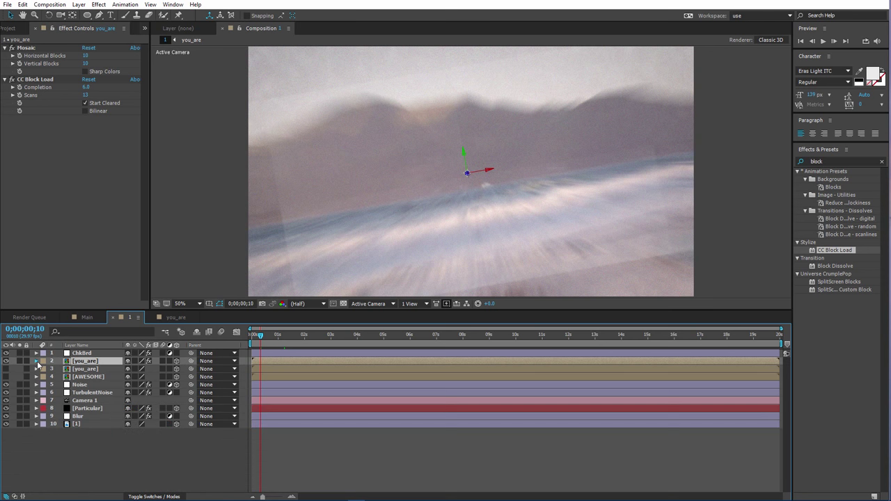
pyautogui.click(37, 361)
pyautogui.click(44, 378)
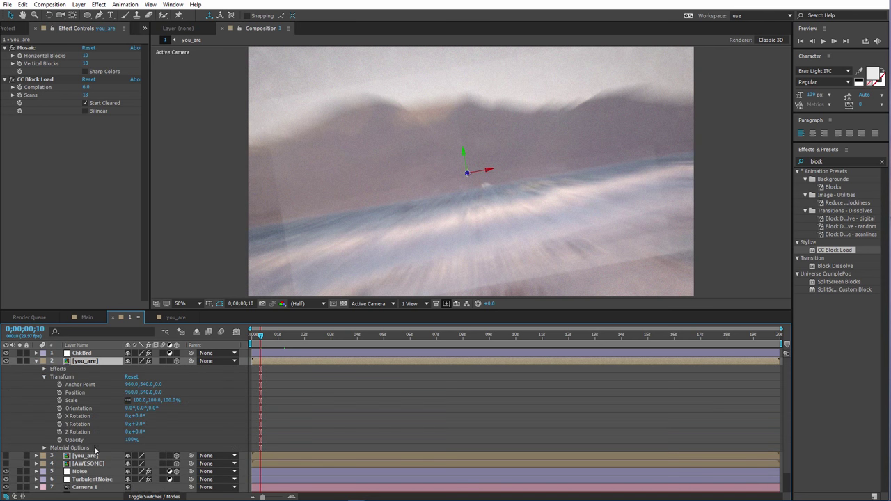
pyautogui.click(59, 440)
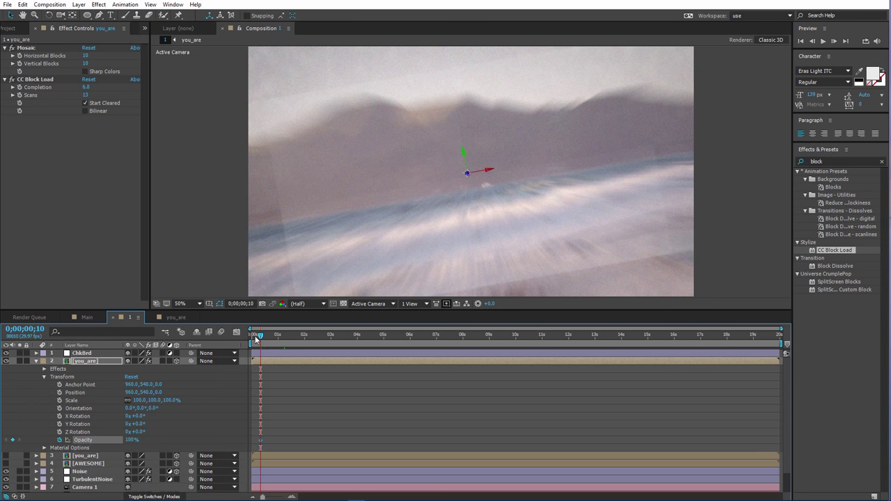
# Step: Place Mosaic below CC Block Load in the effect order and keyframe its Horizontal Blocks at 40 at 0;00;00;18
pyautogui.moveTo(261, 337); pyautogui.dragTo(269, 340)
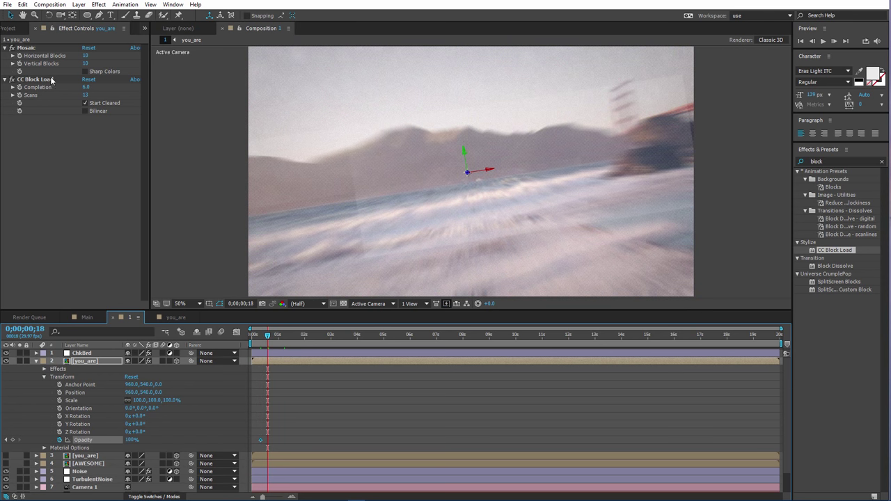
pyautogui.click(7, 79)
pyautogui.moveTo(35, 49); pyautogui.dragTo(45, 92)
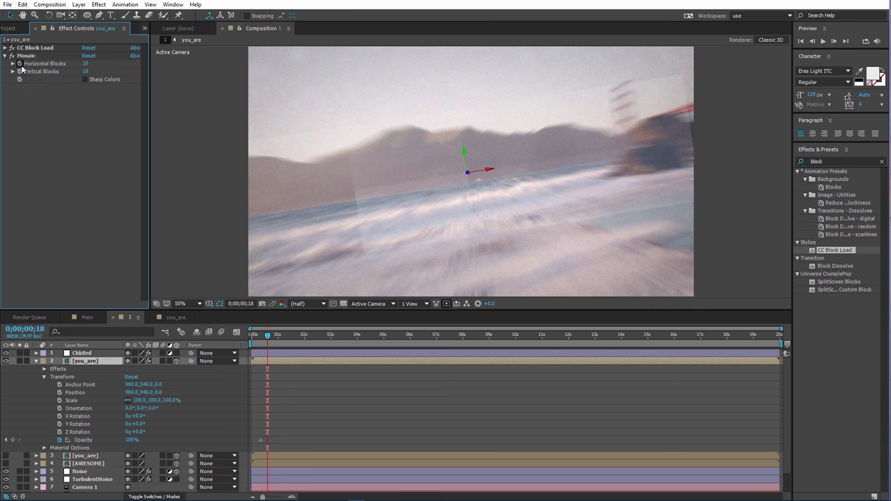
pyautogui.click(85, 64)
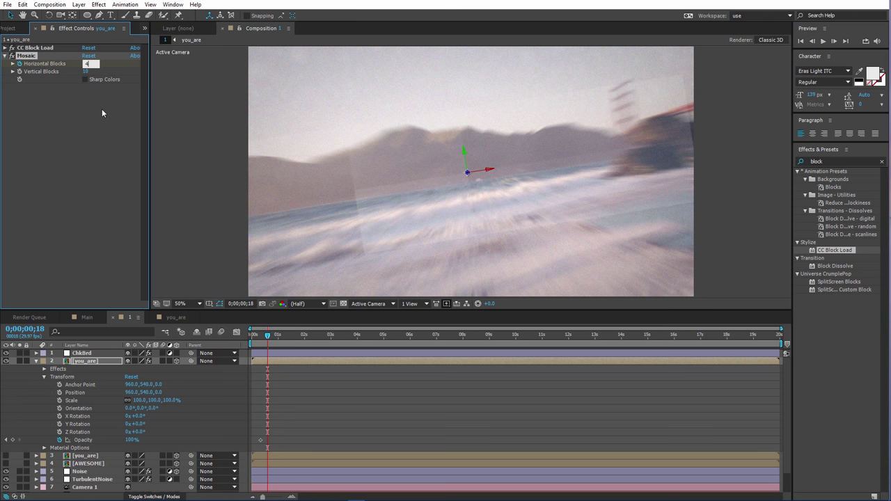
pyautogui.click(90, 164)
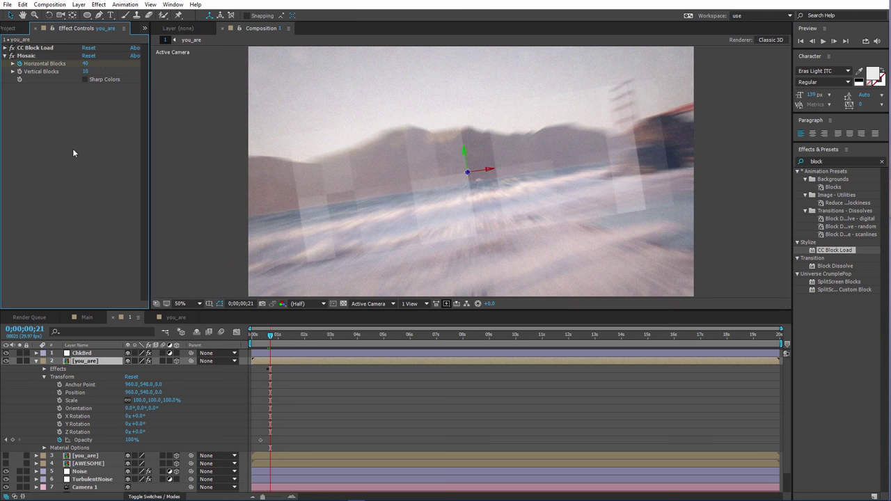
# Step: Keyframe Mosaic's Vertical Blocks at 0;00;00;21 and set Horizontal Blocks to 28 at 0;00;01;04
pyautogui.click(21, 73)
pyautogui.click(90, 178)
pyautogui.moveTo(270, 337); pyautogui.dragTo(284, 339)
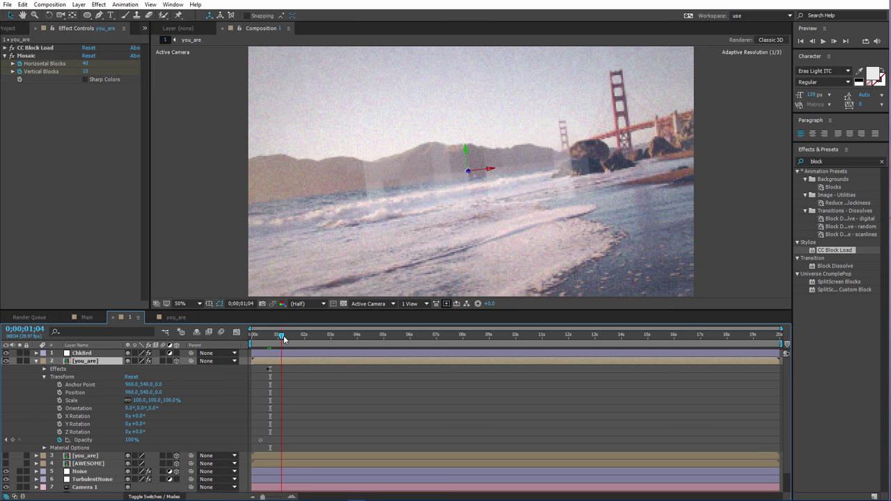
pyautogui.click(85, 64)
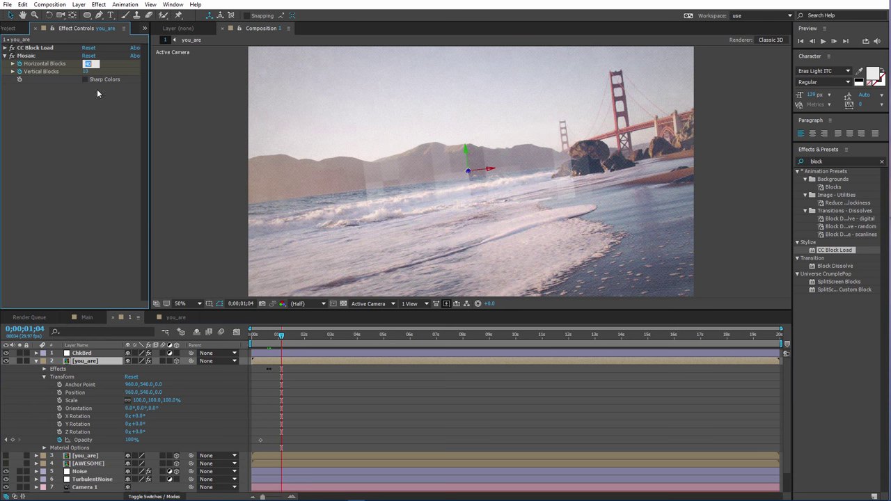
pyautogui.write('28')
pyautogui.press('Return')
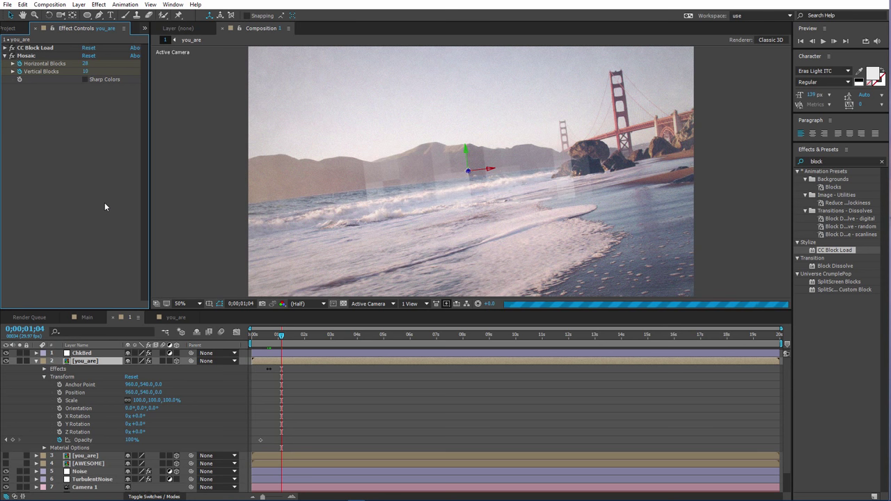
# Step: Set Mosaic's Horizontal Blocks to 40 at 0;00;01;16 on the upper you_are layer
pyautogui.moveTo(282, 339); pyautogui.dragTo(291, 342)
pyautogui.click(84, 63)
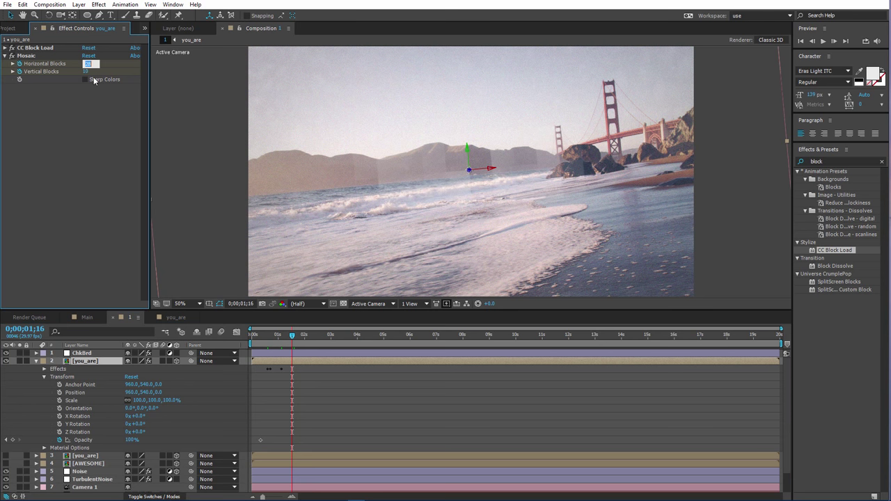
pyautogui.write('40')
pyautogui.press('Return')
# Step: Set the upper you_are layer's Opacity to 23% at 0;00;02;03
pyautogui.moveTo(292, 340); pyautogui.dragTo(309, 343)
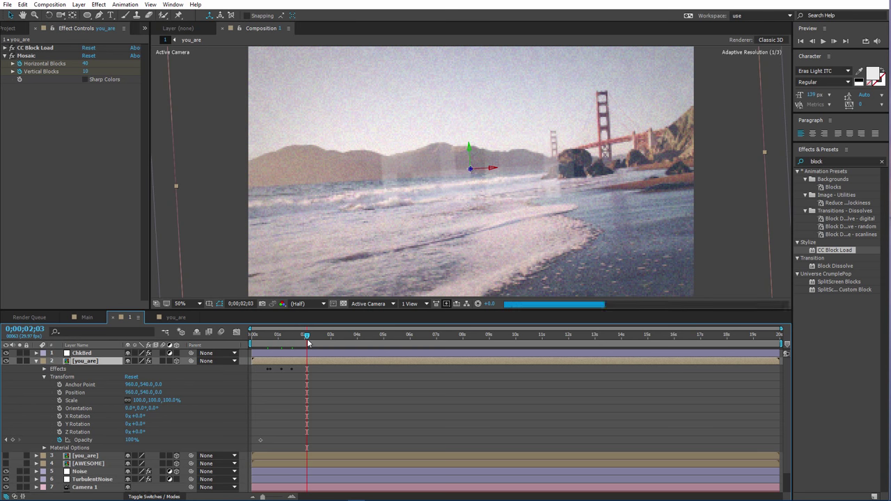
pyautogui.click(132, 440)
pyautogui.write('23')
pyautogui.press('Return')
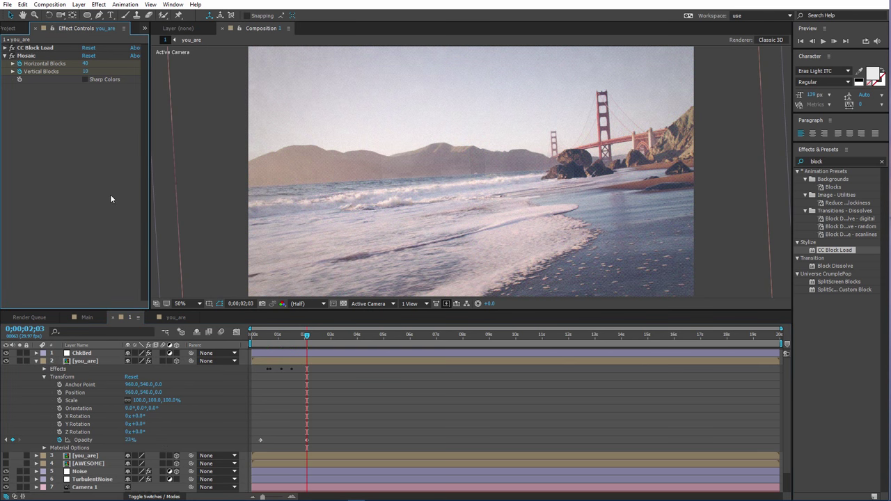
# Step: Advance two frames to 0;00;02;05 and set Mosaic's Horizontal Blocks to 25
pyautogui.press('pagedown')
pyautogui.press('pagedown')
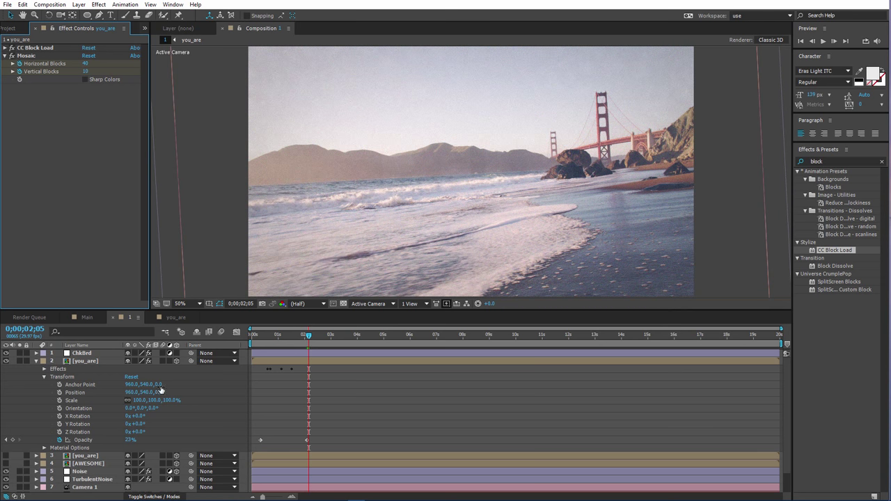
pyautogui.click(86, 63)
pyautogui.write('25')
pyautogui.click(103, 157)
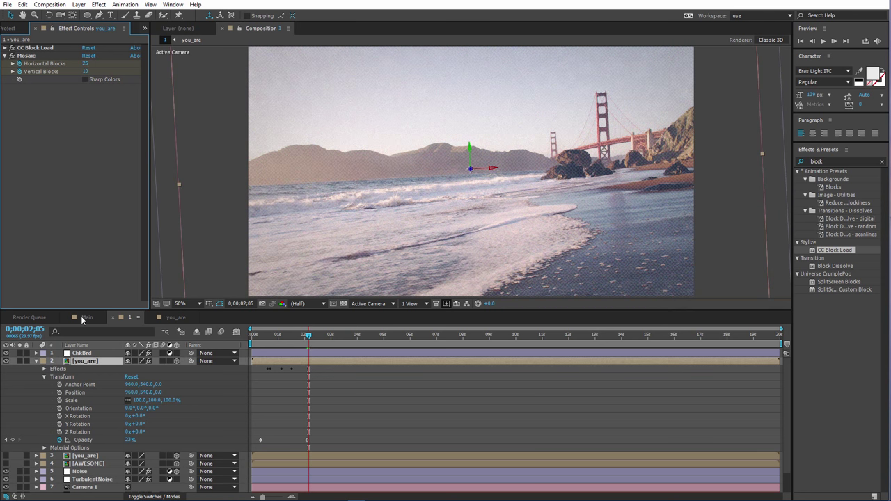
# Step: Check the upper you_are layer's keyframed properties, collapse them, hide that layer and show the lower you_are copy
pyautogui.click(107, 367)
pyautogui.press('u')
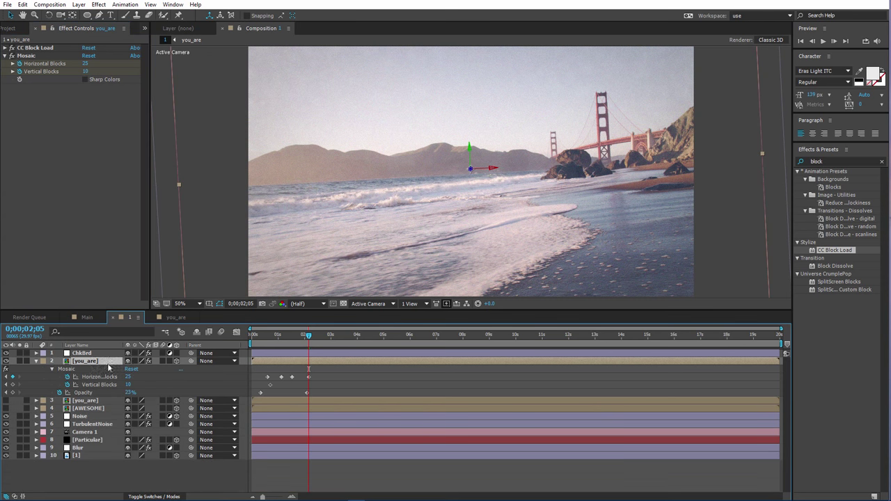
pyautogui.click(119, 242)
pyautogui.click(36, 362)
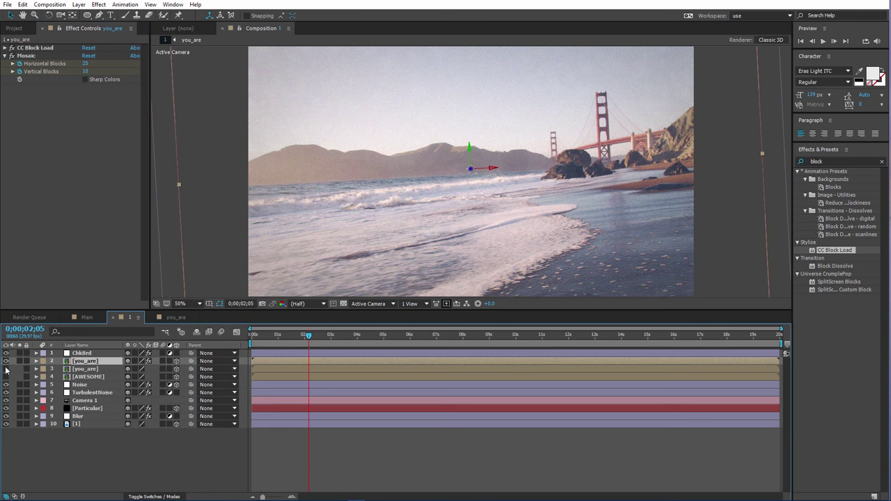
pyautogui.click(7, 369)
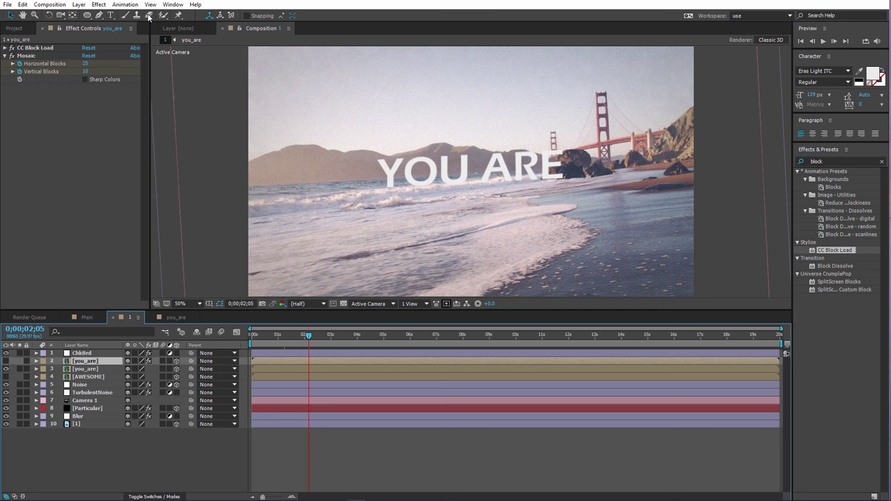
# Step: Try to draw a straight line beneath the YOU ARE text on the upper you_are layer with the Pen tool
pyautogui.moveTo(87, 15); pyautogui.dragTo(122, 18)
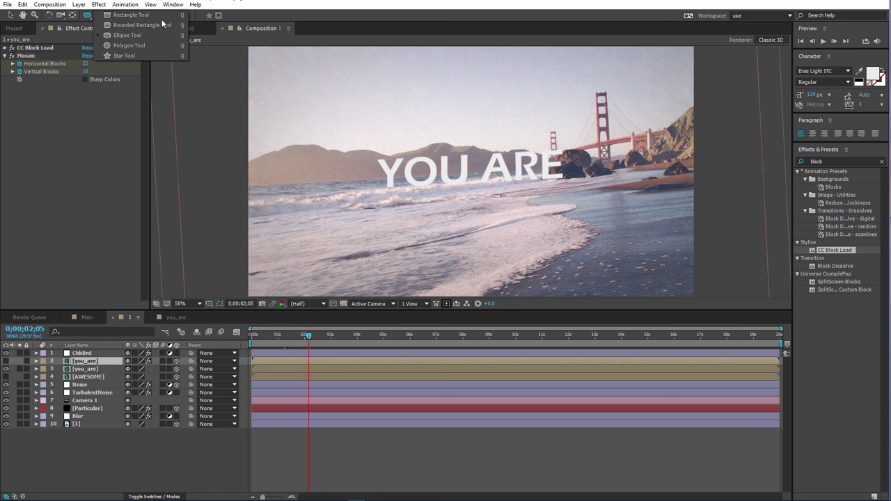
pyautogui.click(73, 165)
pyautogui.click(99, 16)
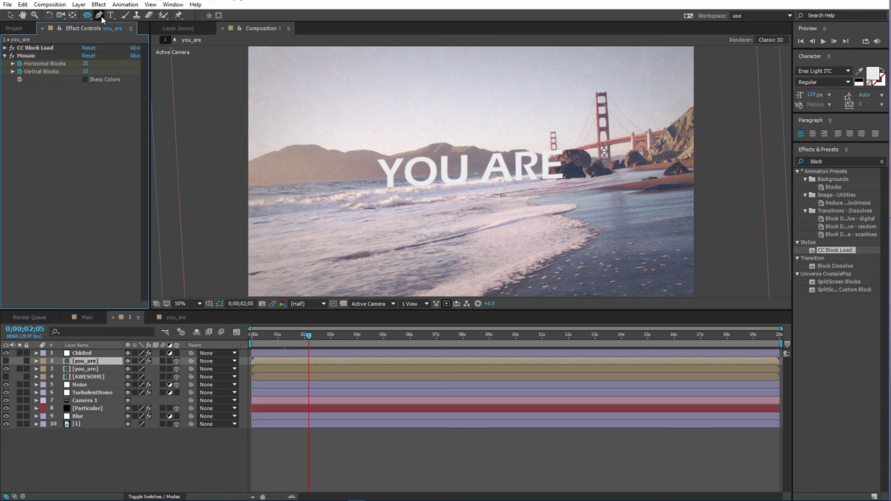
pyautogui.click(387, 193)
pyautogui.click(565, 190)
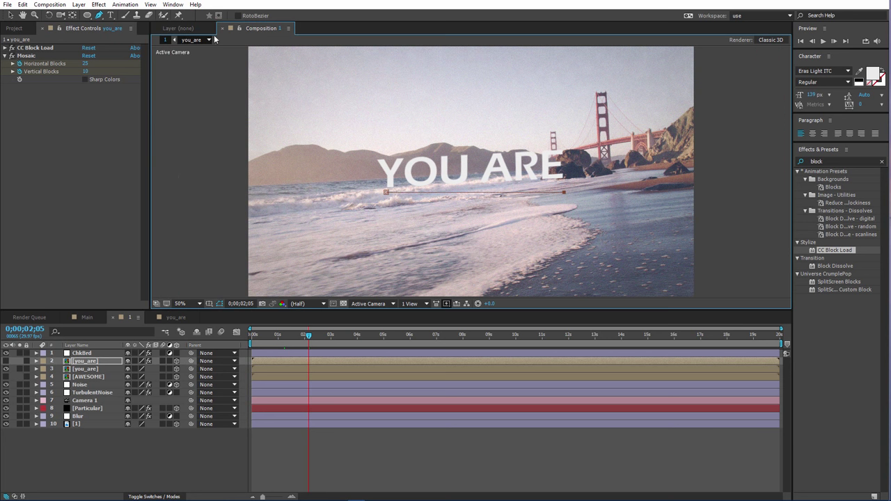
pyautogui.click(10, 14)
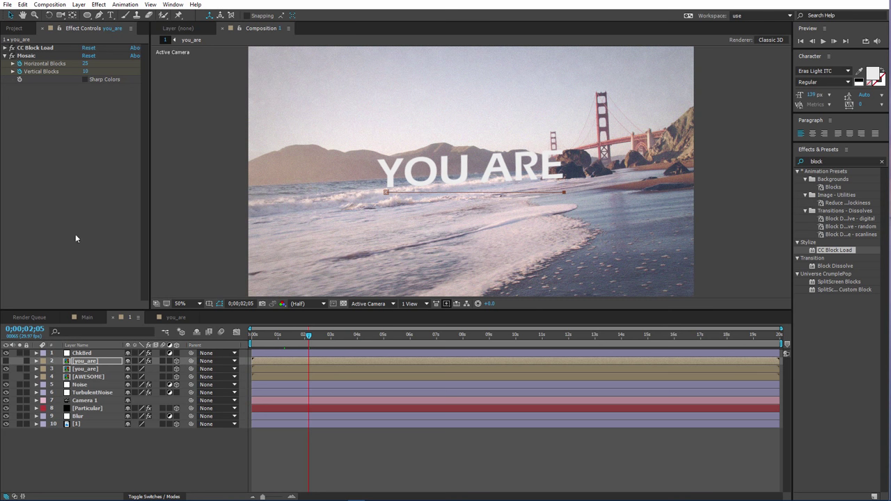
# Step: With no layer selected, draw a straight horizontal line beneath the YOU ARE text as a shape layer with the Pen tool
pyautogui.click(127, 458)
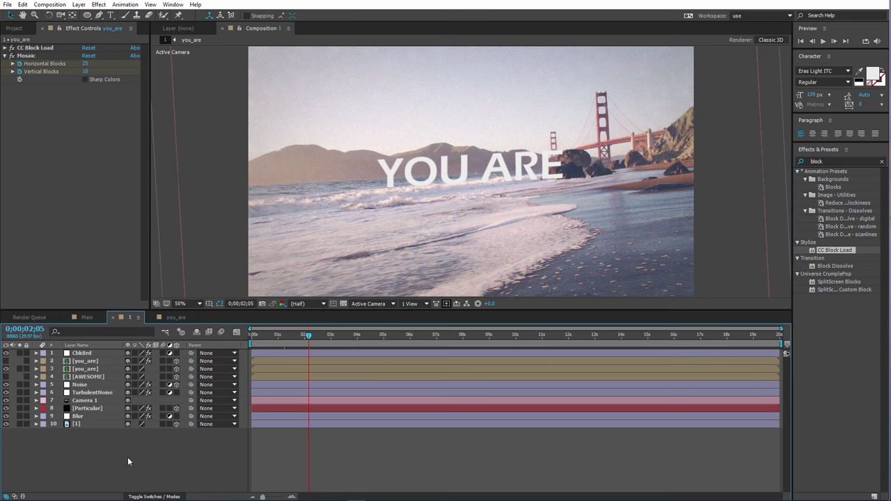
pyautogui.click(99, 14)
pyautogui.click(382, 194)
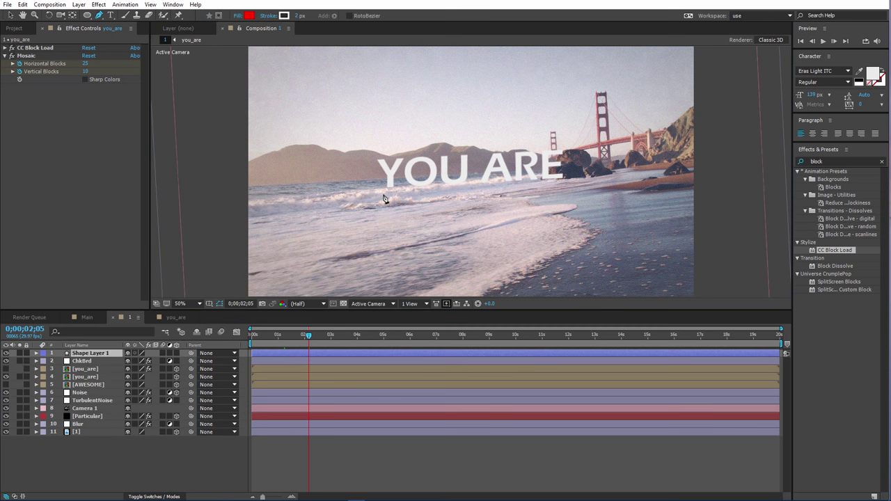
pyautogui.click(561, 196)
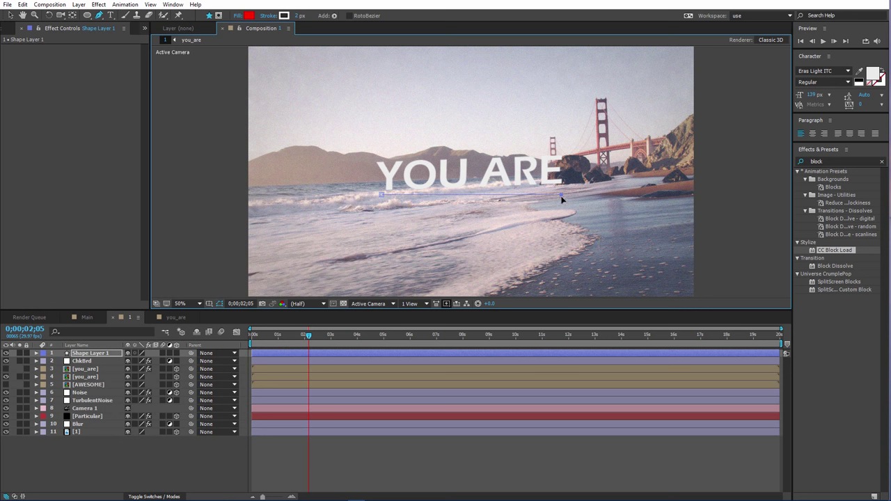
pyautogui.click(10, 15)
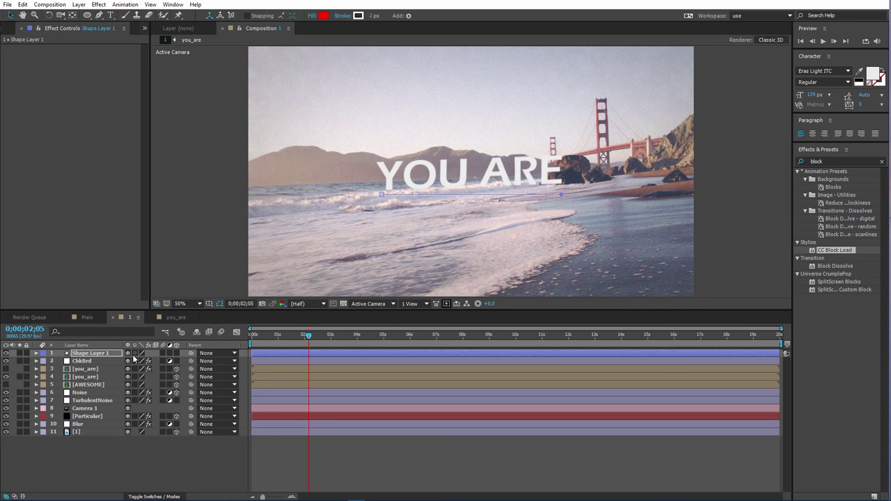
pyautogui.click(142, 460)
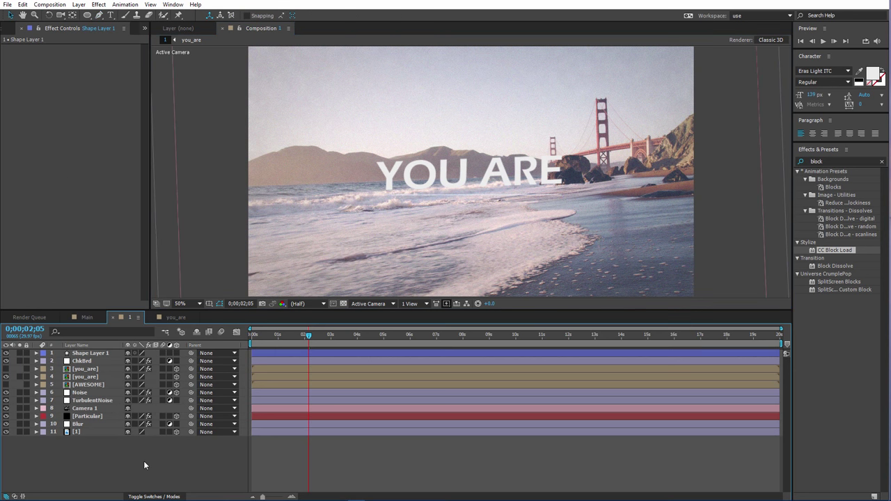
# Step: Set the fill type of Shape Layer 1 to None
pyautogui.click(105, 355)
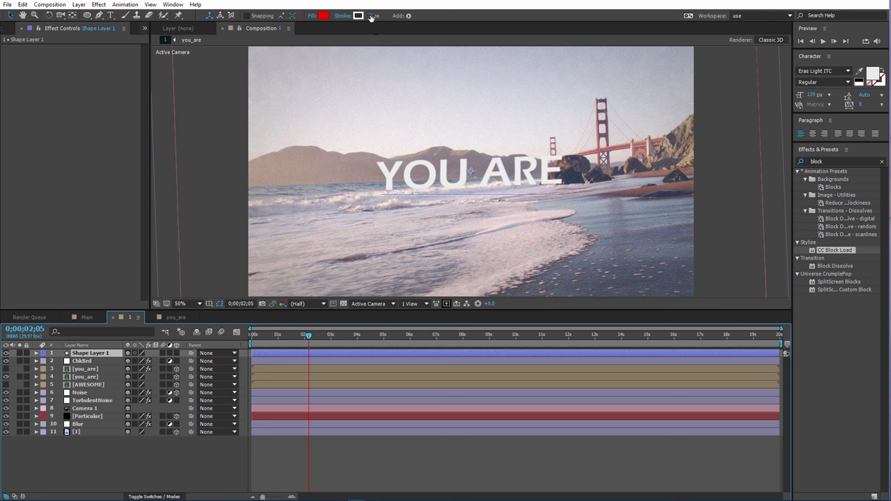
pyautogui.click(324, 15)
pyautogui.click(538, 209)
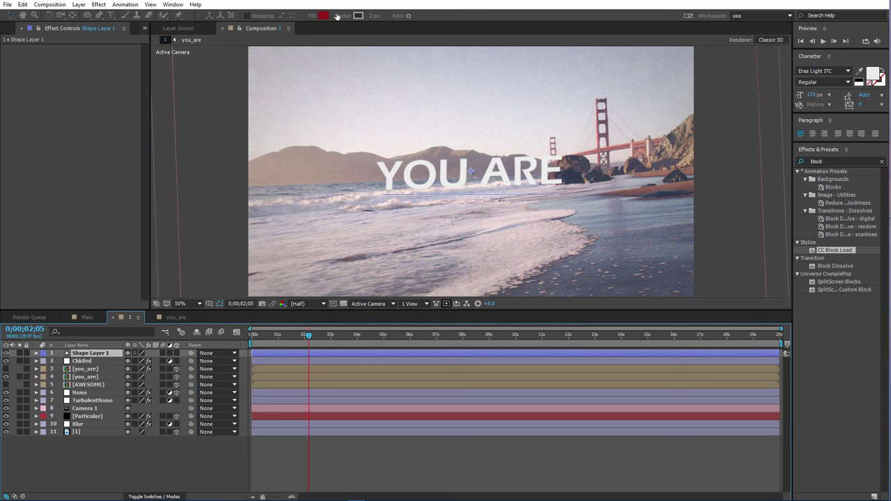
pyautogui.click(312, 15)
pyautogui.click(397, 224)
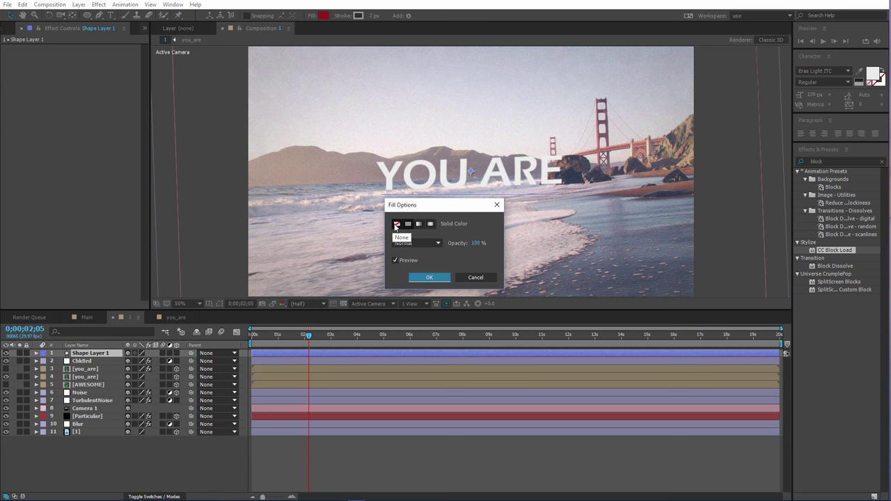
pyautogui.click(438, 277)
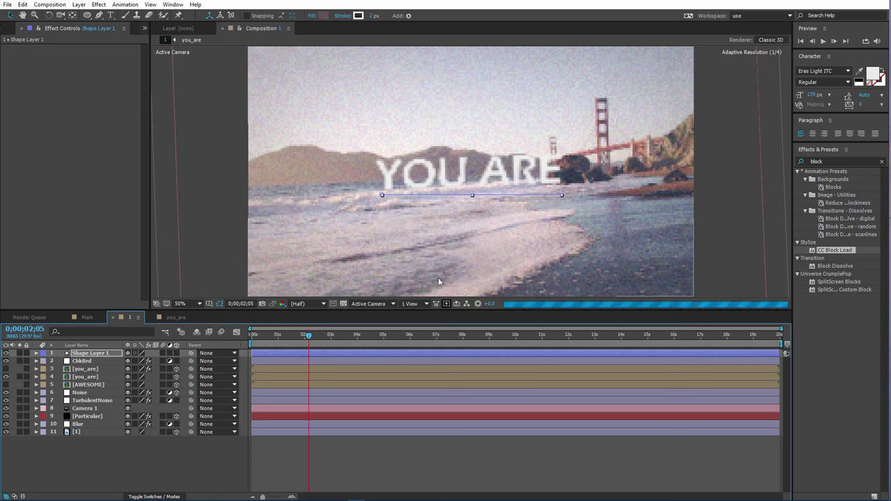
# Step: Set the fill color of Shape Layer 1 to white, FFFFFF
pyautogui.click(323, 15)
pyautogui.moveTo(357, 206); pyautogui.dragTo(335, 194)
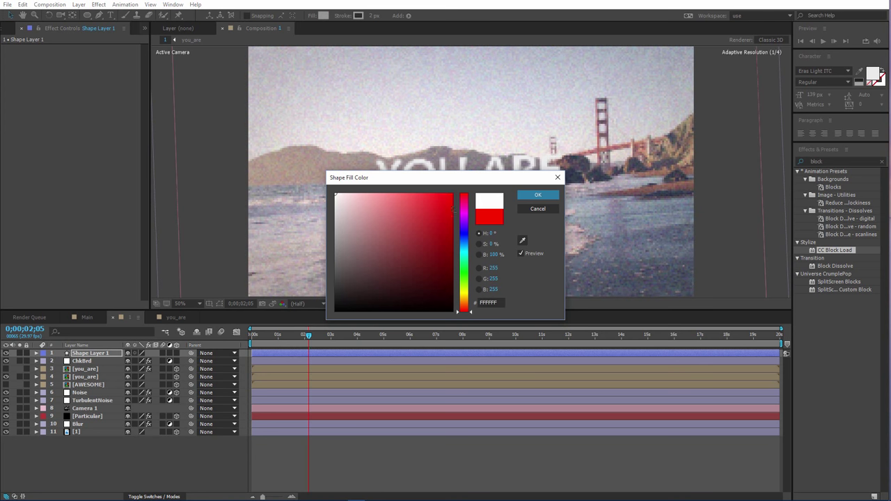
pyautogui.click(537, 195)
# Step: Set the stroke width of the line on Shape Layer 1 to 7 px
pyautogui.click(370, 16)
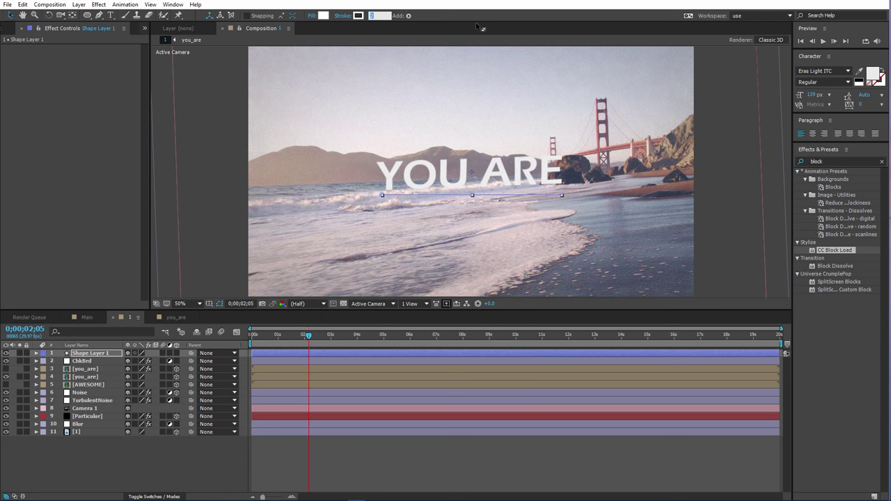
pyautogui.write('0')
pyautogui.press('Return')
pyautogui.moveTo(371, 19); pyautogui.dragTo(374, 16)
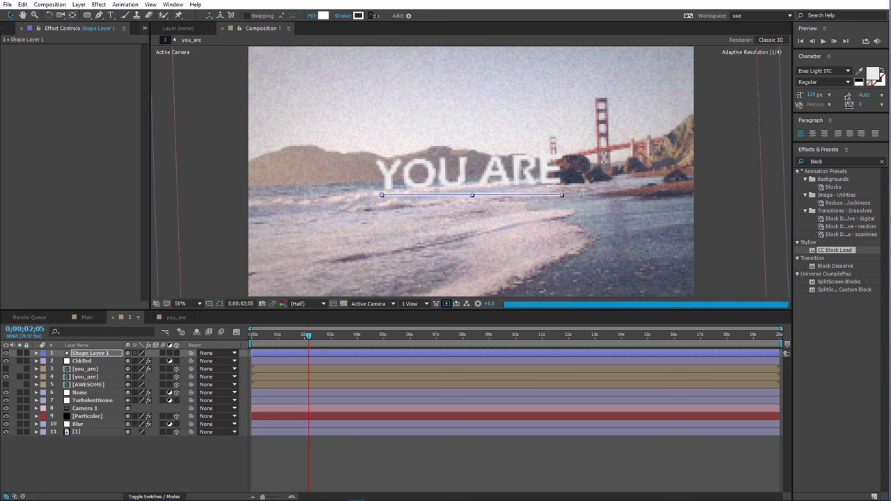
pyautogui.click(100, 88)
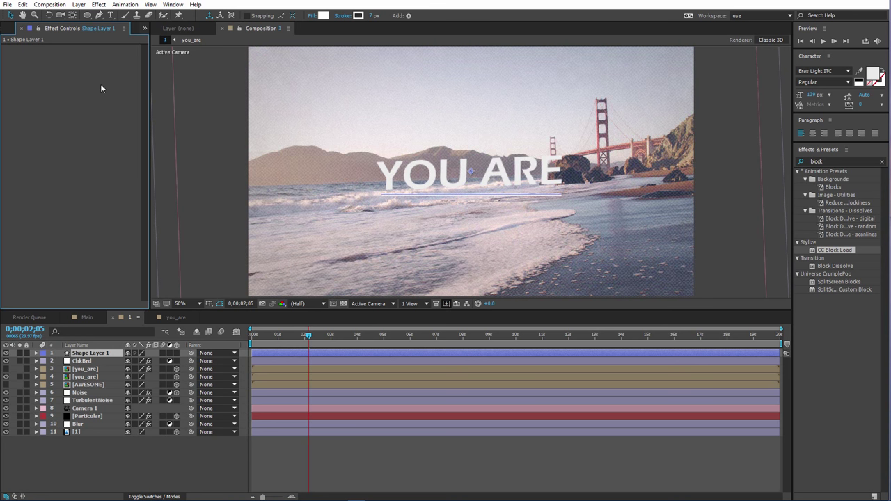
# Step: Move Shape Layer 1 below the two you_are layers in the layer stack and rename it Line_btm
pyautogui.click(182, 177)
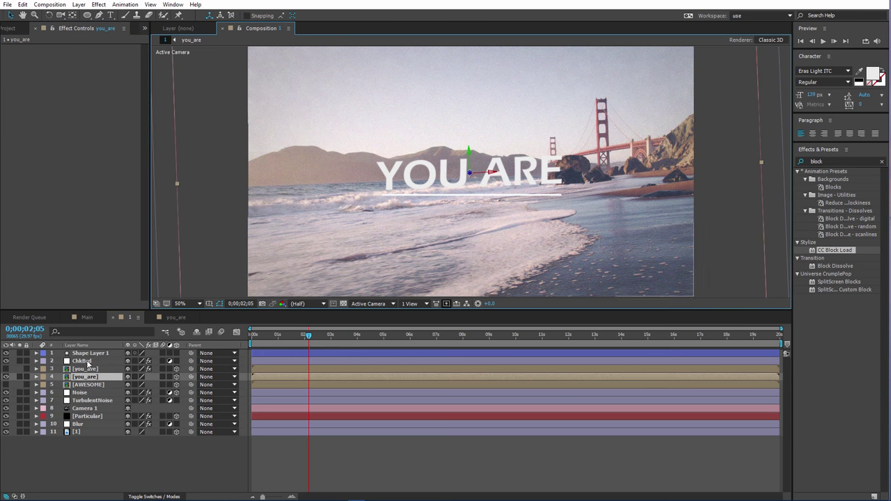
pyautogui.moveTo(96, 354); pyautogui.dragTo(103, 378)
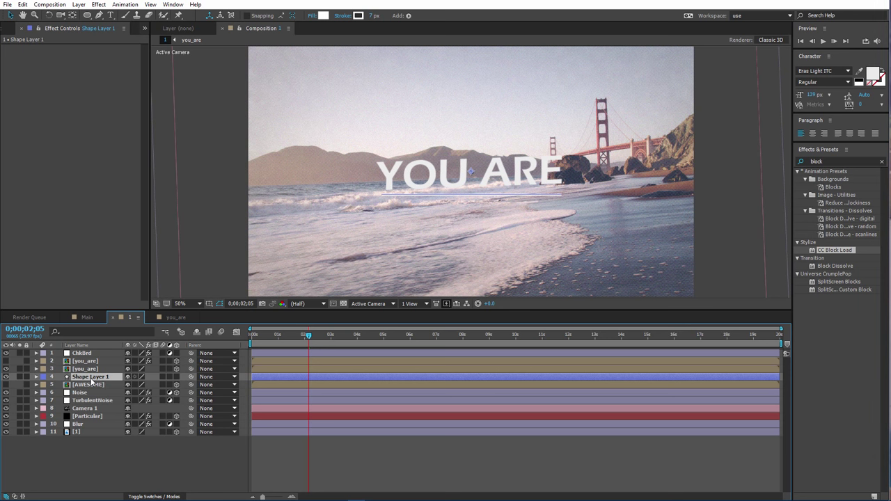
pyautogui.press('Return')
pyautogui.write('Line_btm')
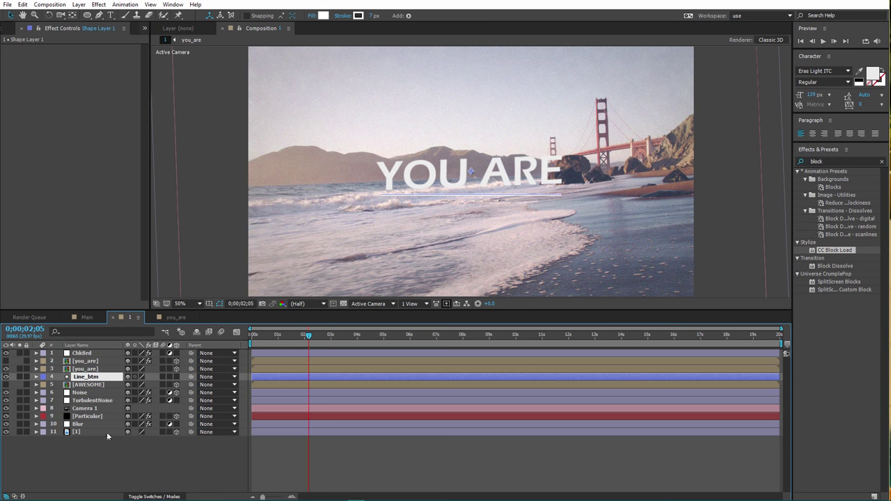
pyautogui.press('Return')
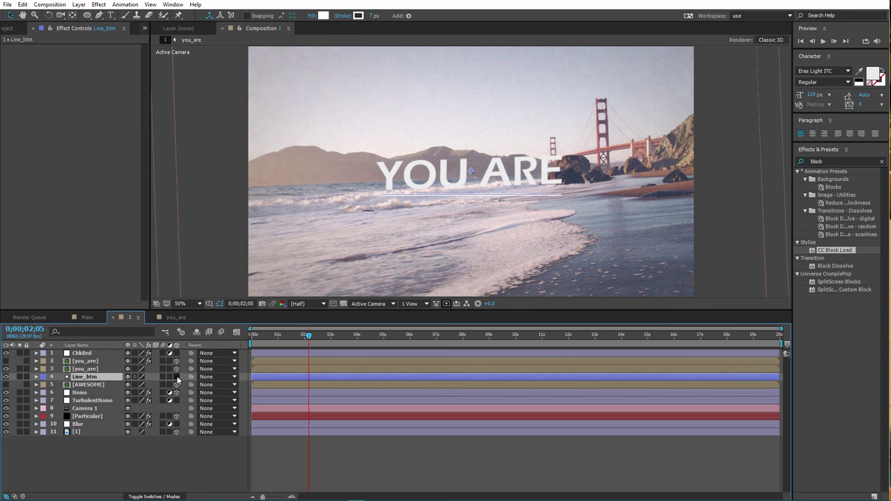
# Step: Make Line_btm a 3D layer and move its anchor point down onto the line
pyautogui.click(176, 377)
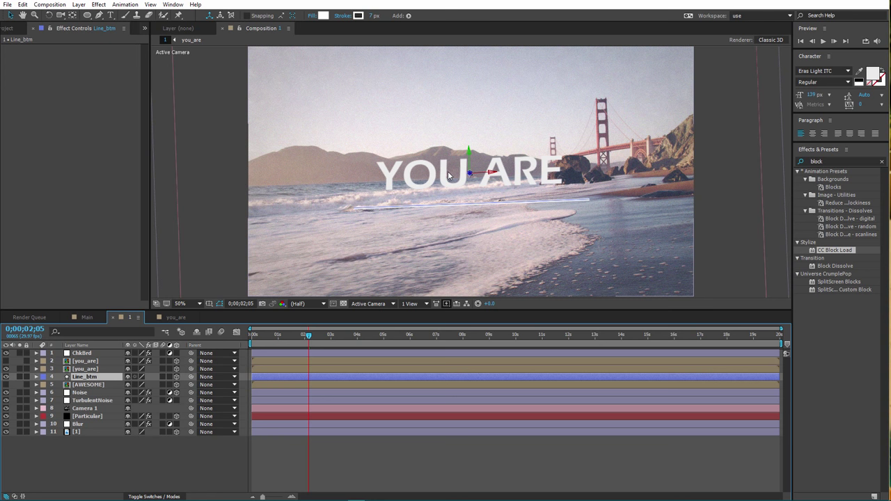
pyautogui.press('y')
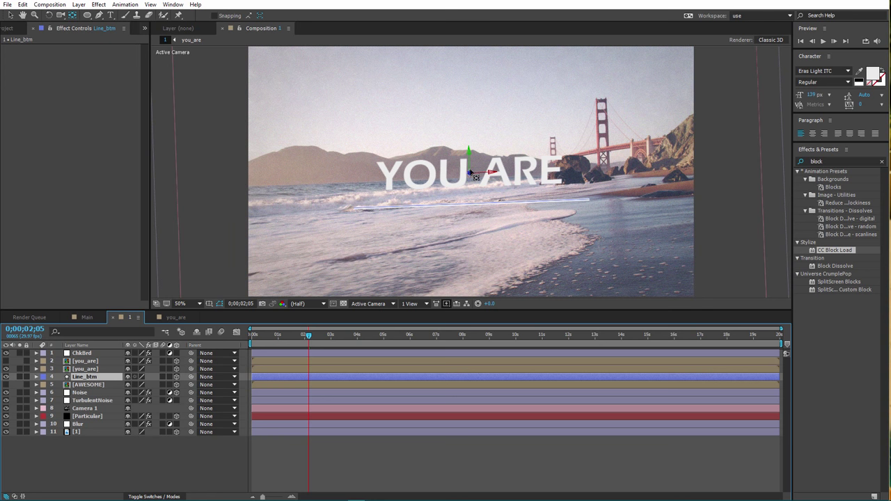
pyautogui.moveTo(473, 179); pyautogui.dragTo(472, 203)
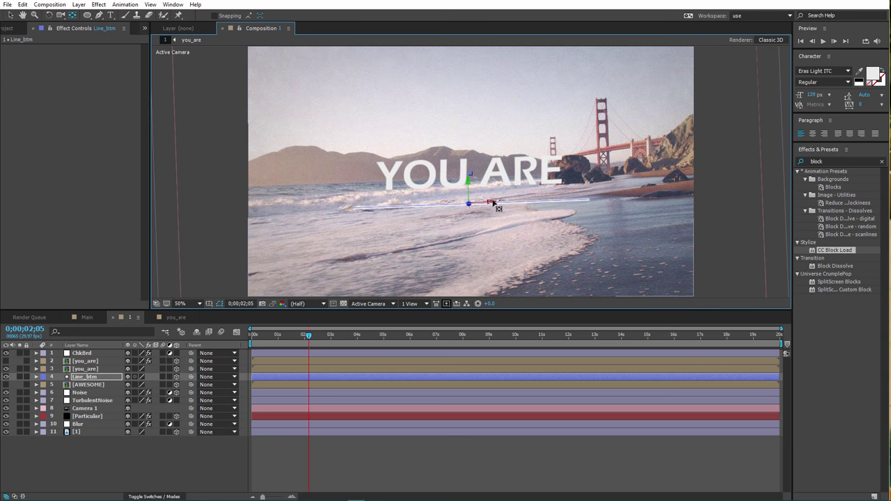
pyautogui.click(496, 204)
pyautogui.click(95, 378)
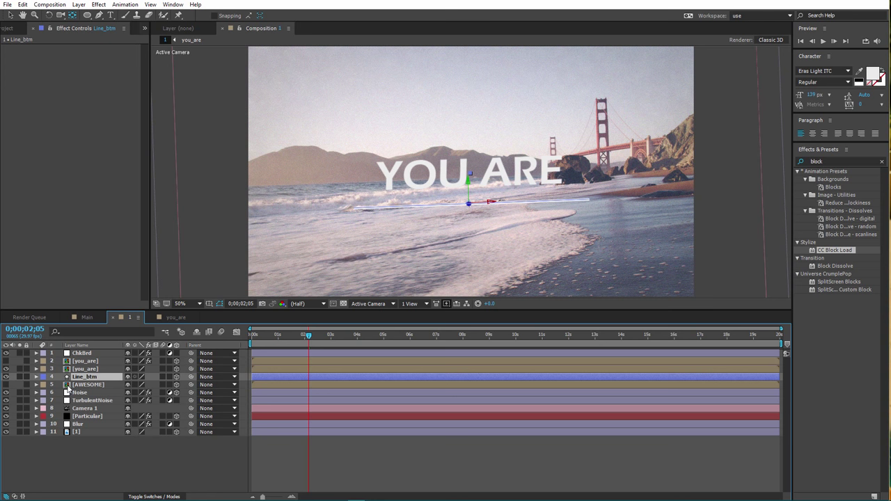
pyautogui.press('s')
pyautogui.moveTo(174, 385); pyautogui.dragTo(174, 476)
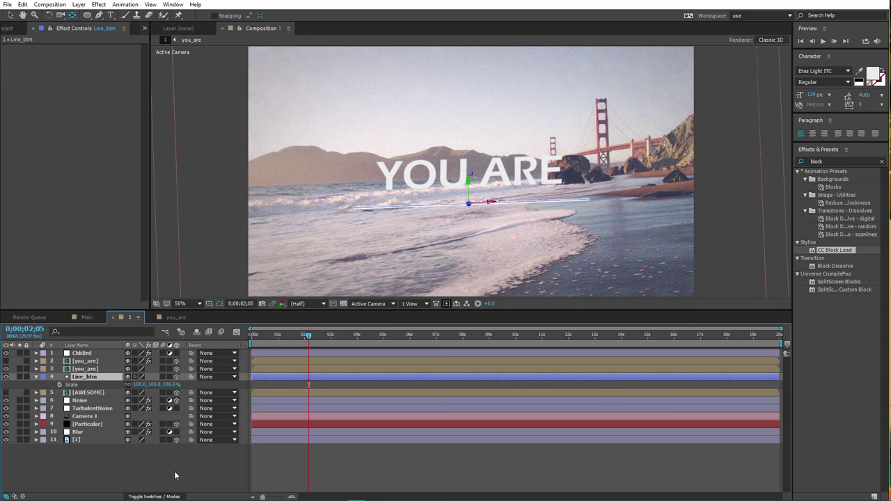
pyautogui.click(174, 472)
# Step: Set Line_btm's Scale to 0% at 0;00;00;19 and add a Scale keyframe there
pyautogui.moveTo(303, 338); pyautogui.dragTo(268, 337)
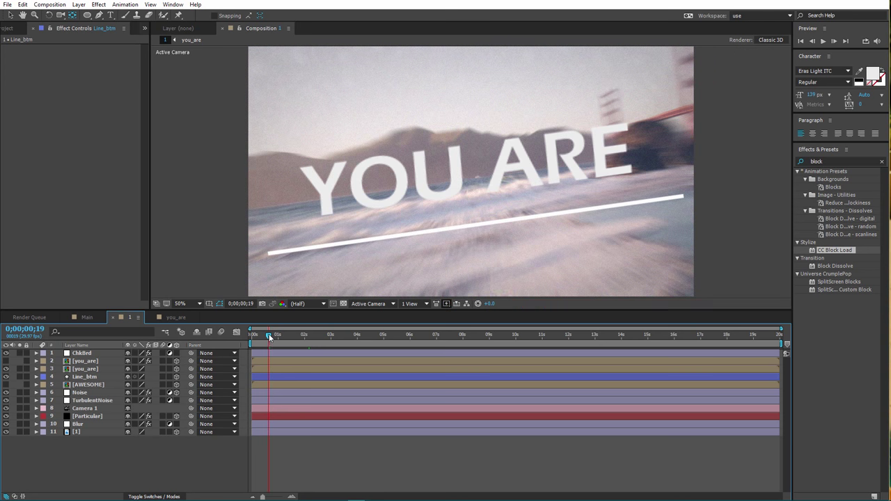
pyautogui.click(82, 376)
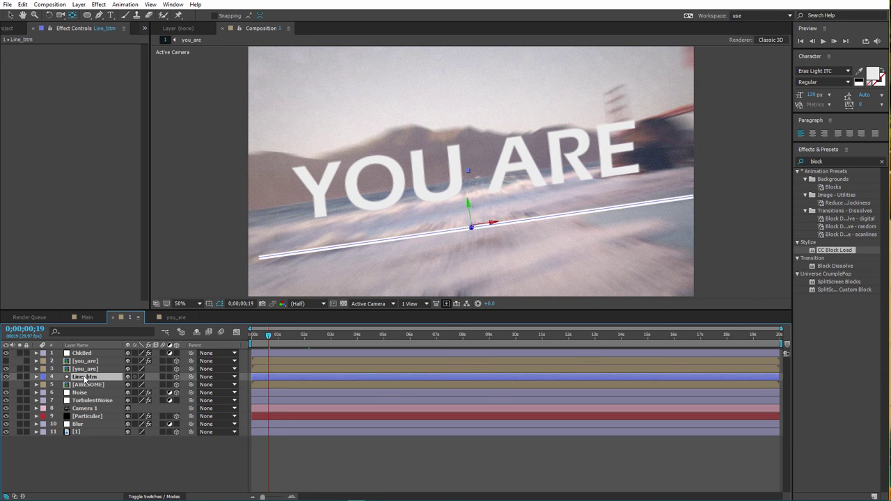
pyautogui.press('s')
pyautogui.click(137, 384)
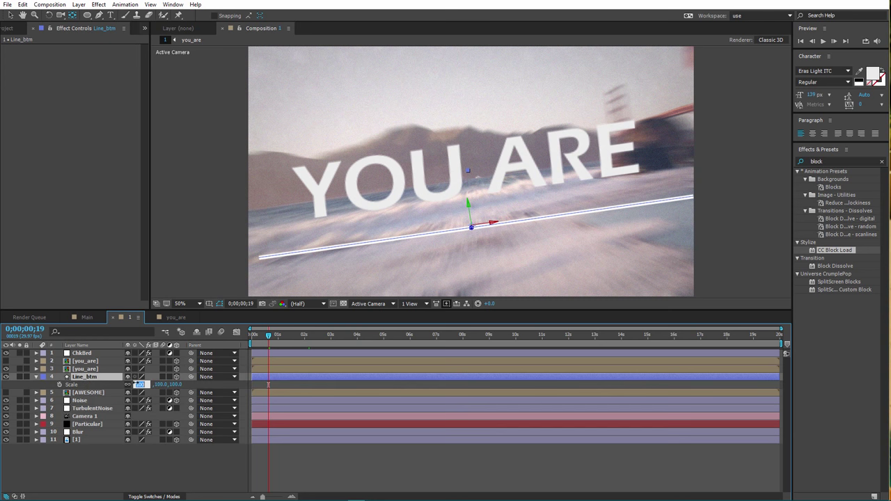
pyautogui.press('Return')
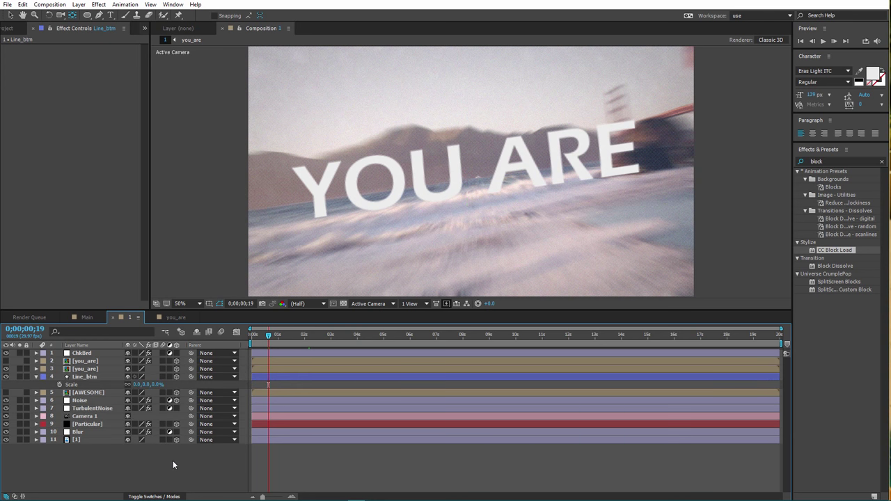
pyautogui.click(74, 385)
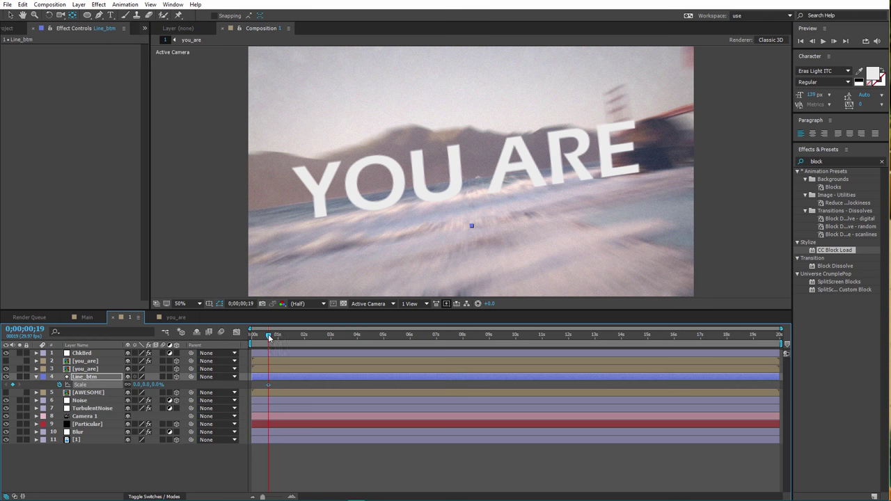
# Step: Keyframe Line_btm's Scale at 100% at 0;00;01;19
pyautogui.moveTo(268, 336); pyautogui.dragTo(294, 343)
pyautogui.click(152, 386)
pyautogui.write('100')
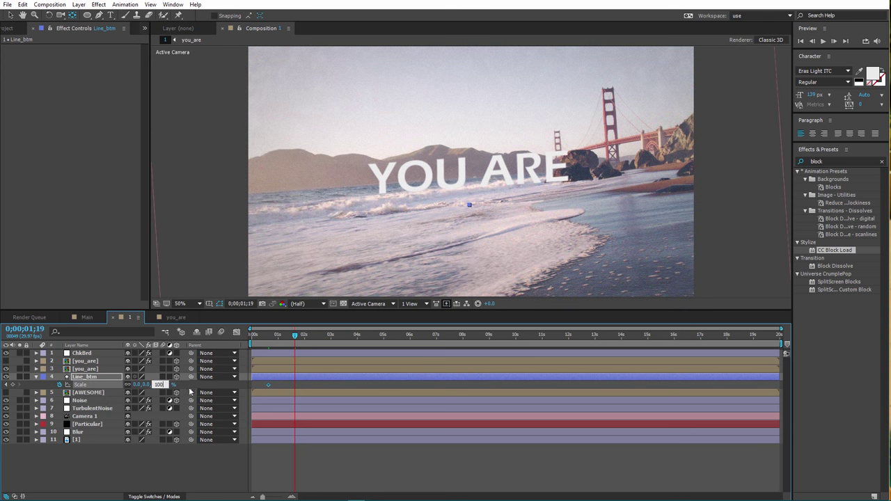
pyautogui.press('Return')
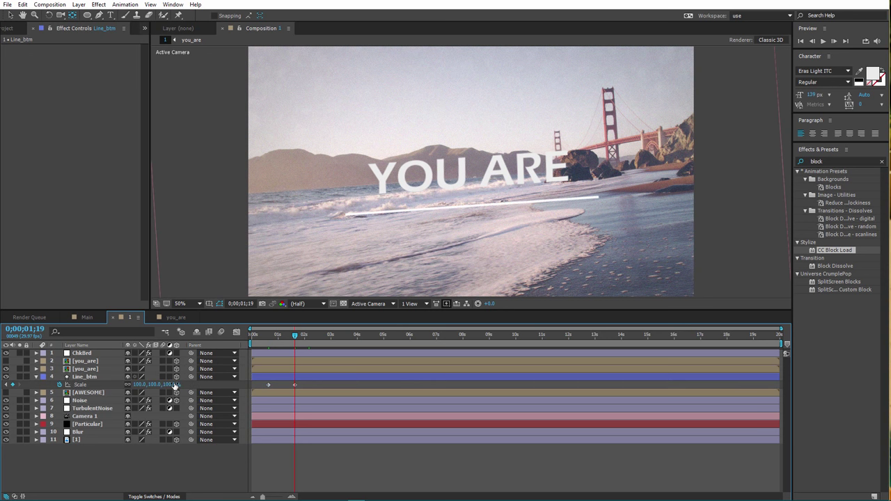
# Step: Raise Line_btm to a Y position of 595.4 and reduce its Scale at 0;00;01;19 to 82%
pyautogui.click(85, 377)
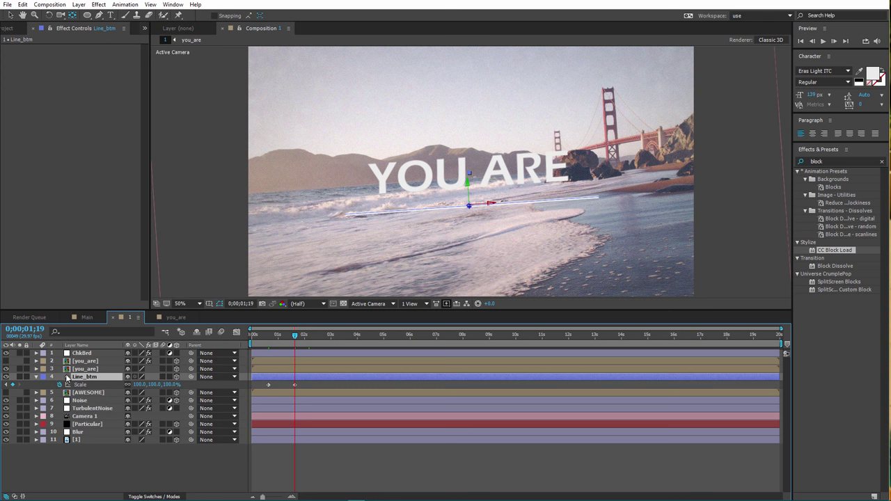
pyautogui.click(36, 377)
pyautogui.click(36, 378)
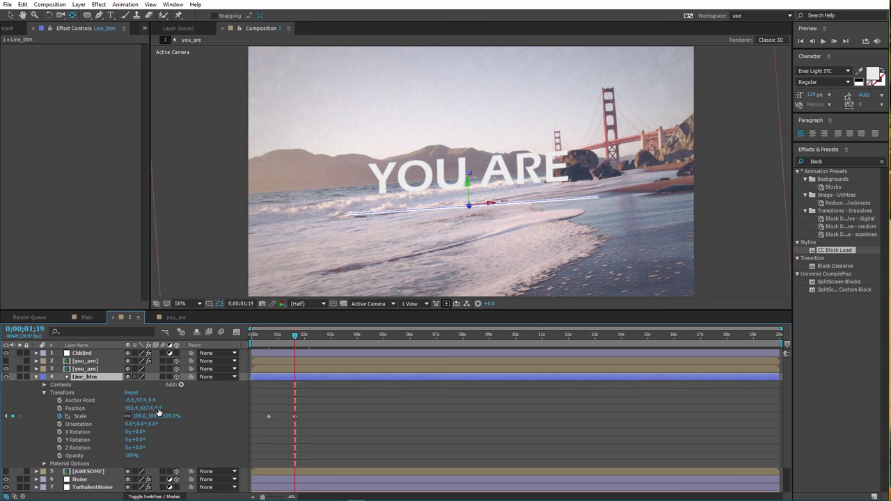
pyautogui.moveTo(158, 411); pyautogui.dragTo(125, 408)
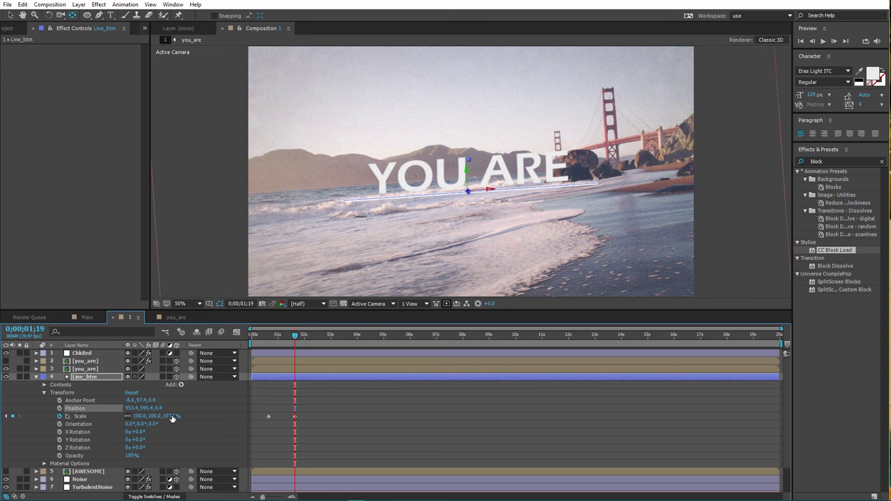
pyautogui.moveTo(172, 418); pyautogui.dragTo(166, 418)
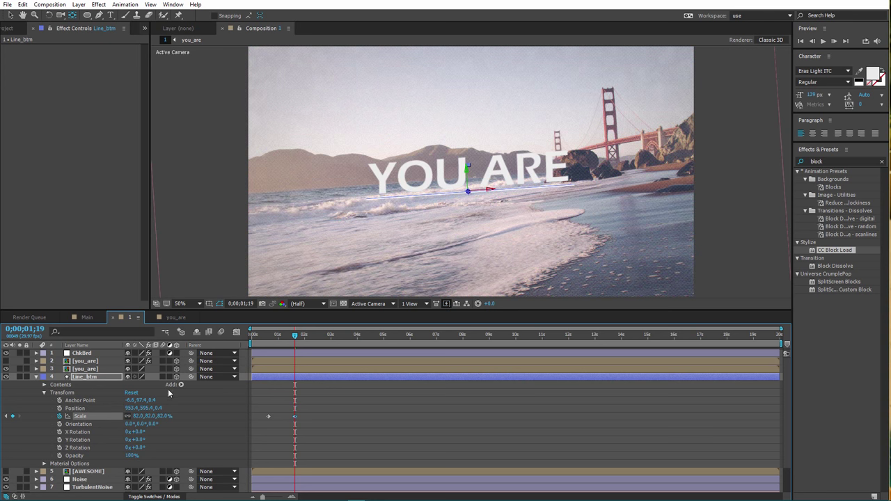
pyautogui.click(176, 171)
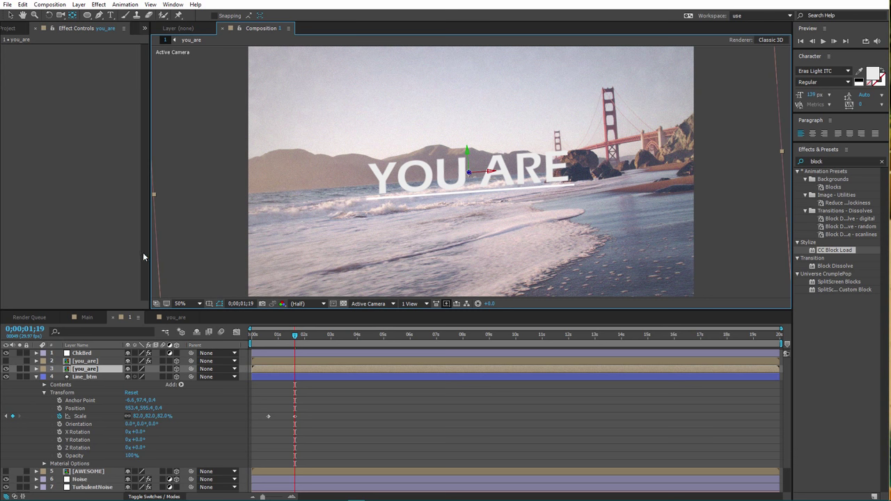
# Step: Apply Easy Ease to both of Line_btm's Scale keyframes and collapse the layer's properties
pyautogui.press('u')
pyautogui.click(268, 385)
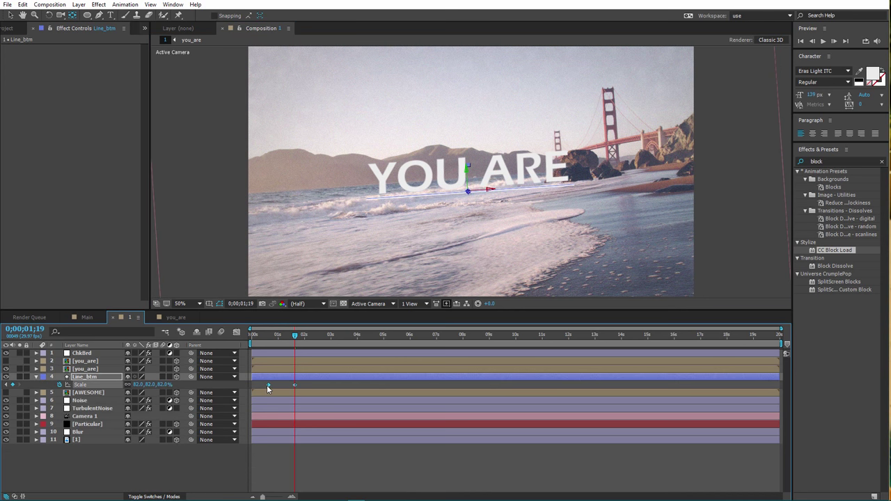
pyautogui.rightClick(266, 385)
pyautogui.moveTo(327, 379)
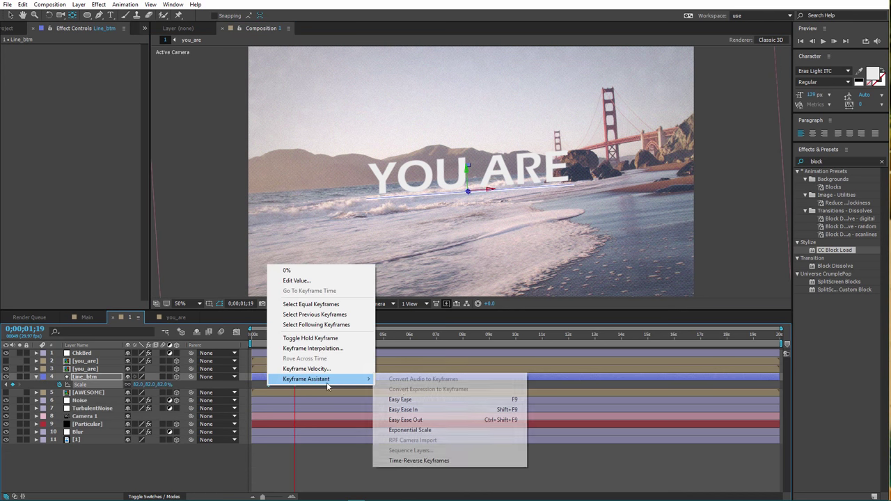
pyautogui.click(407, 402)
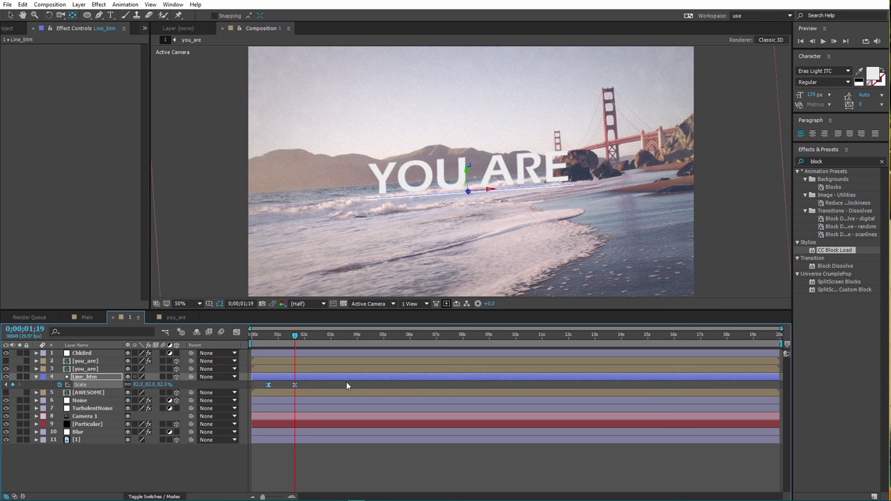
pyautogui.click(37, 376)
# Step: Duplicate Line_btm, place the copy above the you_are layers and rename it Line_top
pyautogui.click(84, 378)
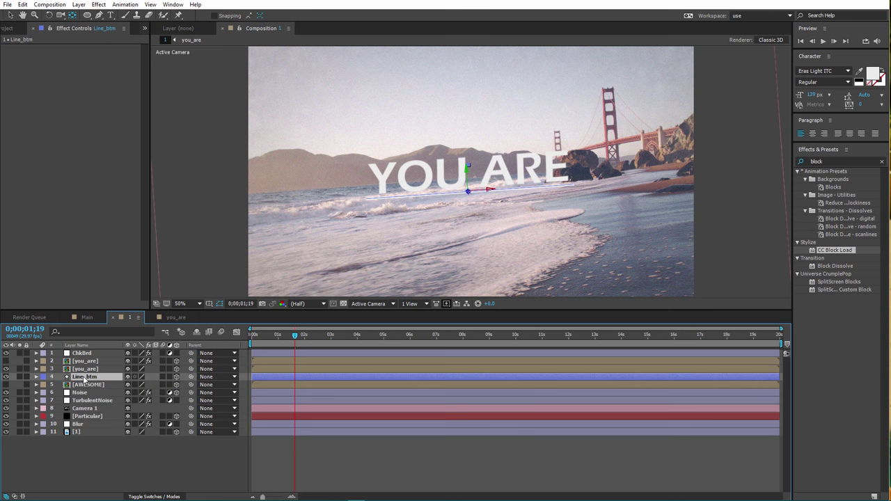
pyautogui.hotkey('ctrl', 'd')
pyautogui.moveTo(84, 377)
pyautogui.mouseDown()
pyautogui.moveTo(89, 360)
pyautogui.moveTo(101, 360)
pyautogui.moveTo(86, 360)
pyautogui.mouseUp()
pyautogui.press('Return')
pyautogui.write('top')
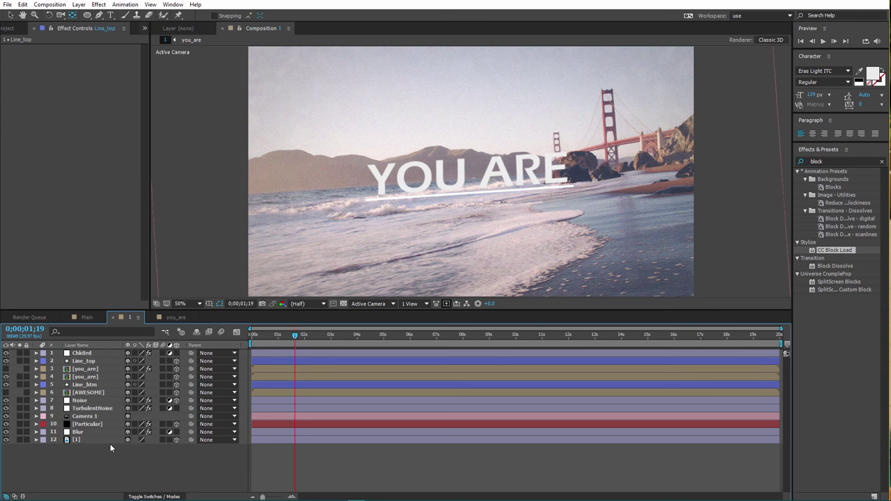
pyautogui.press('Return')
# Step: Move Line_top above the YOU ARE text by setting its Y position to 477.4
pyautogui.click(36, 360)
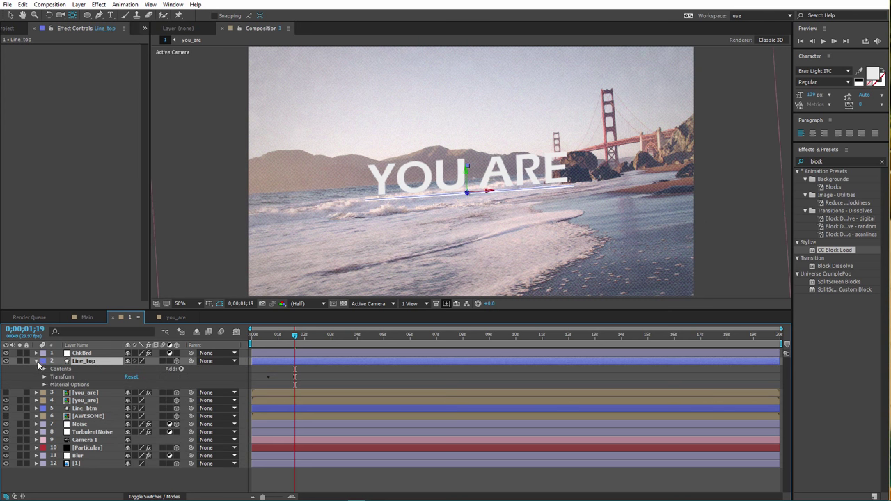
pyautogui.click(45, 377)
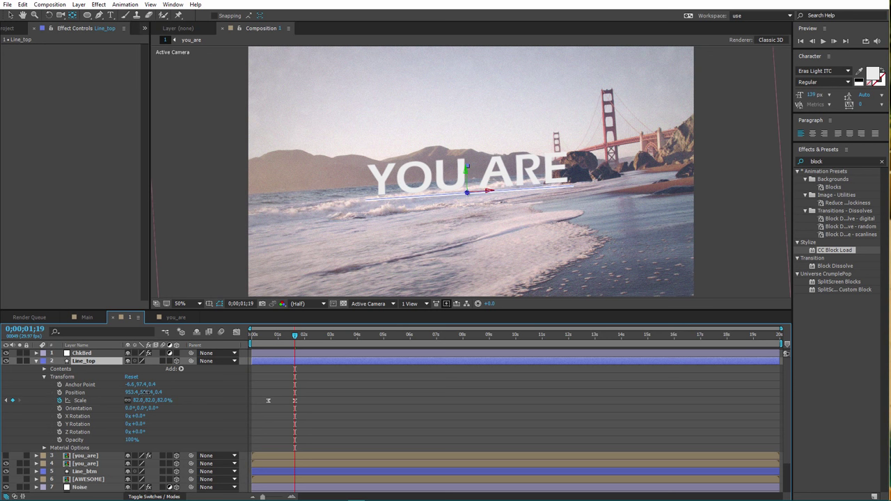
pyautogui.click(148, 392)
pyautogui.click(165, 393)
pyautogui.moveTo(148, 393); pyautogui.dragTo(92, 392)
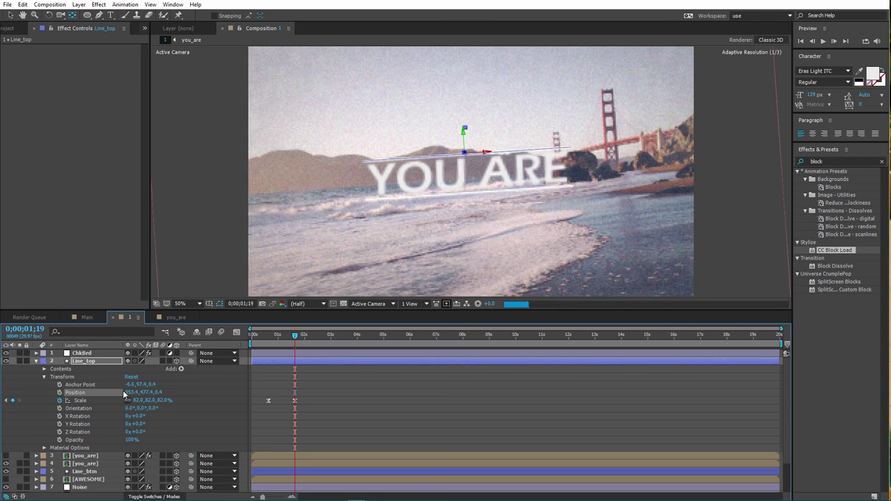
# Step: Shift both of Line_top's Scale keyframes one second later so its animation starts at 0;00;01;19, and show only its keyframed properties
pyautogui.click(295, 401)
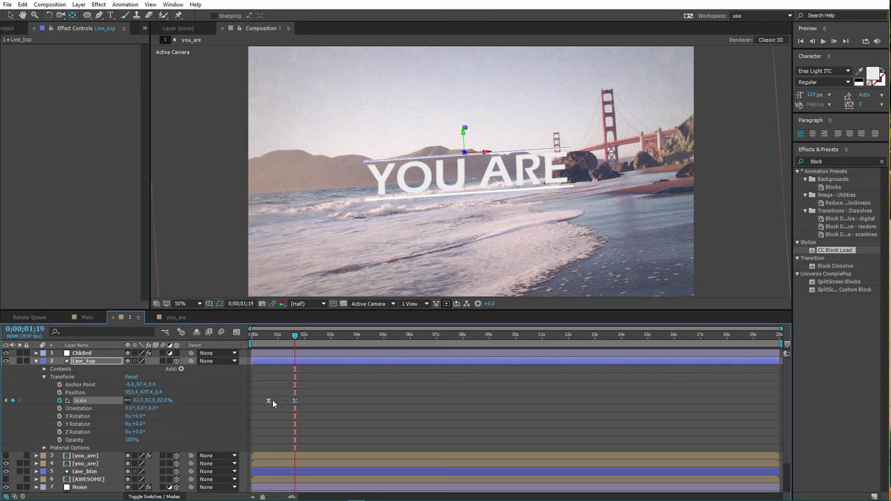
pyautogui.moveTo(308, 410)
pyautogui.mouseDown()
pyautogui.moveTo(261, 400)
pyautogui.moveTo(298, 402)
pyautogui.mouseUp()
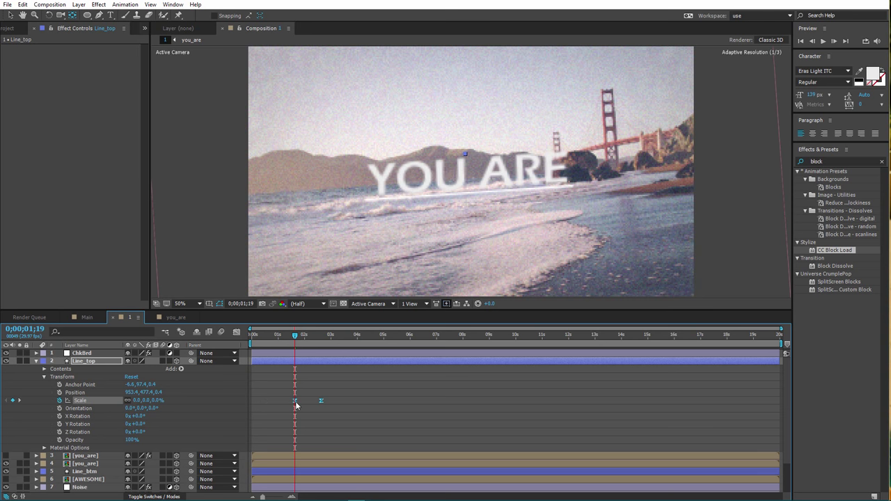
pyautogui.press('u')
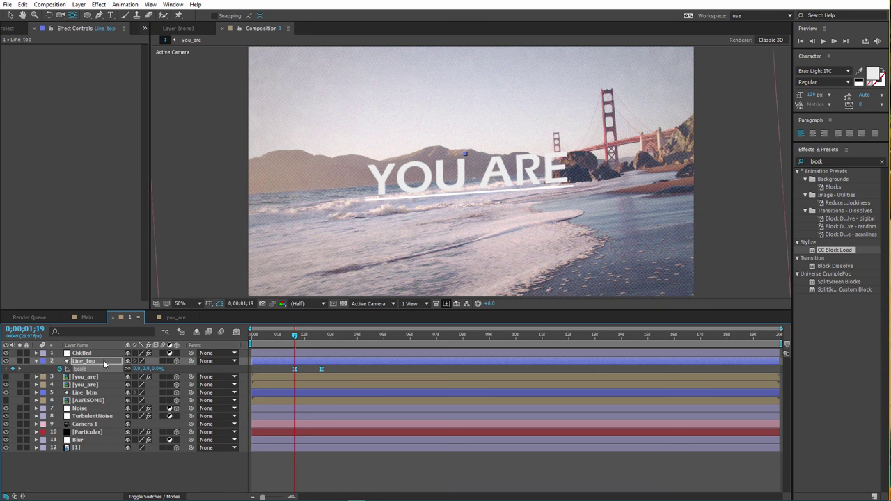
# Step: Show Line_btm's keyframes and scrub to 0;00;02;23 to check the timing of both line animations
pyautogui.click(85, 393)
pyautogui.press('u')
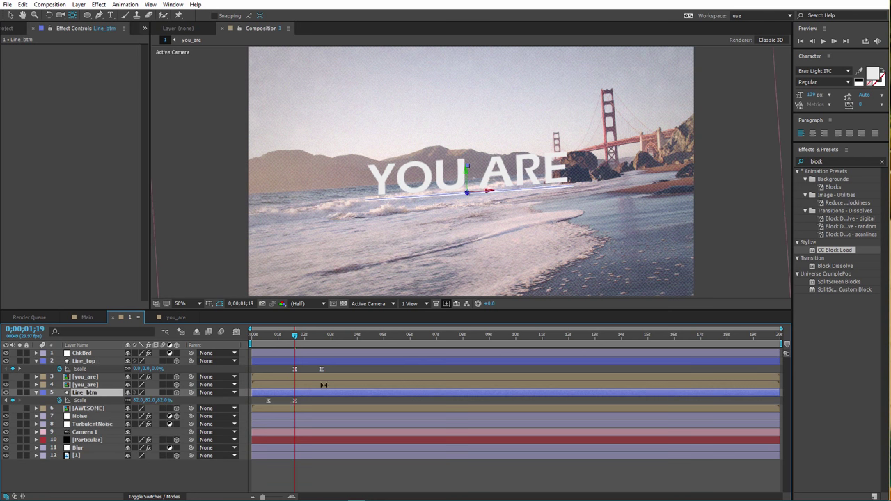
pyautogui.moveTo(296, 403)
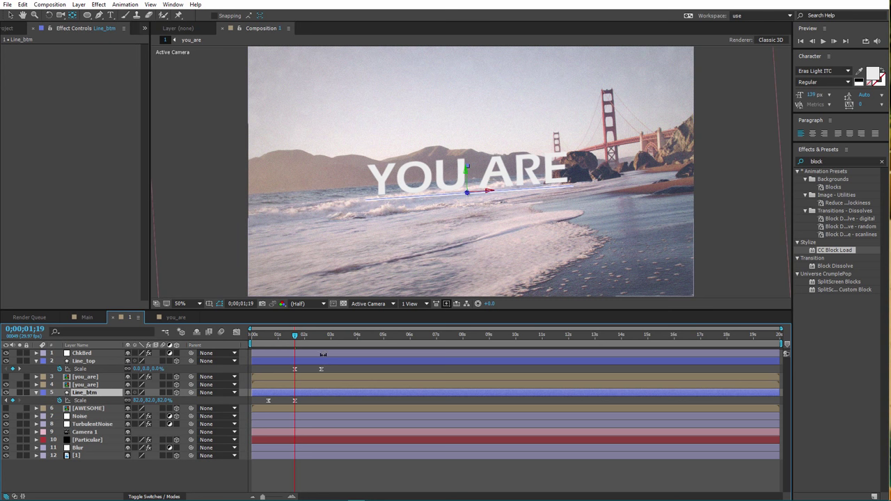
pyautogui.moveTo(297, 337); pyautogui.dragTo(325, 342)
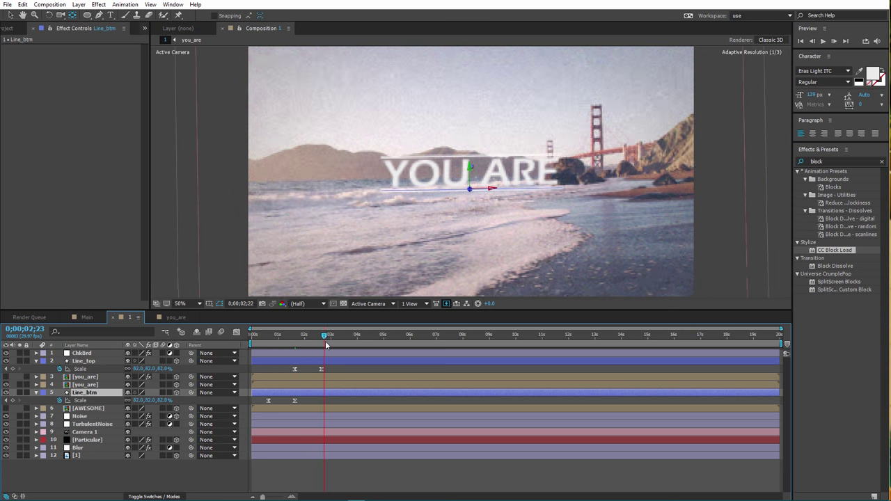
# Step: Show the AWESOME layer, open its precomposition and move the AWESOME text slightly down
pyautogui.click(166, 178)
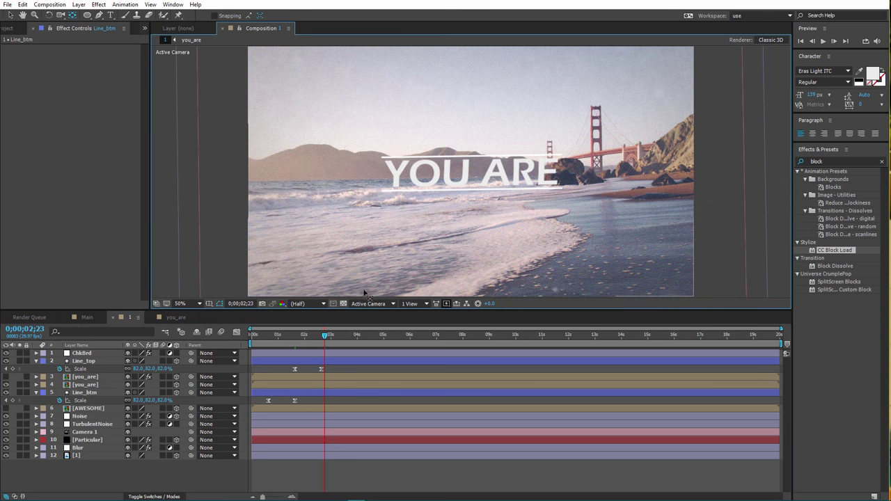
pyautogui.click(6, 408)
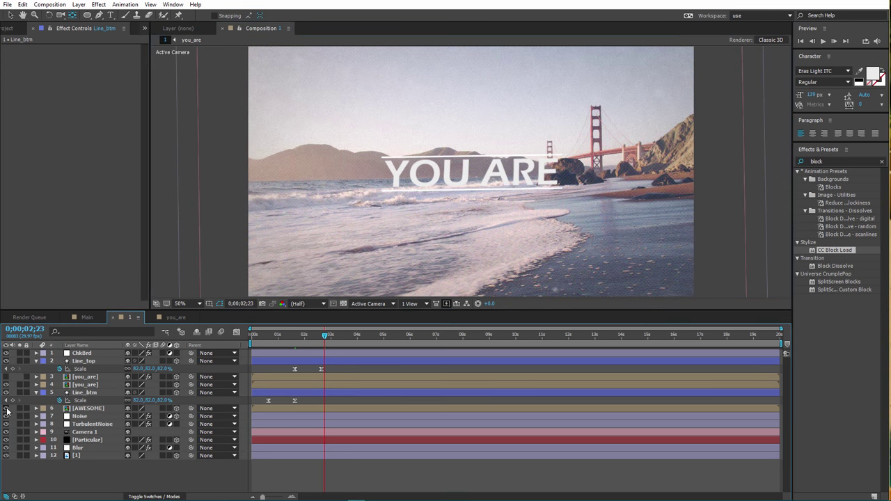
pyautogui.click(89, 409)
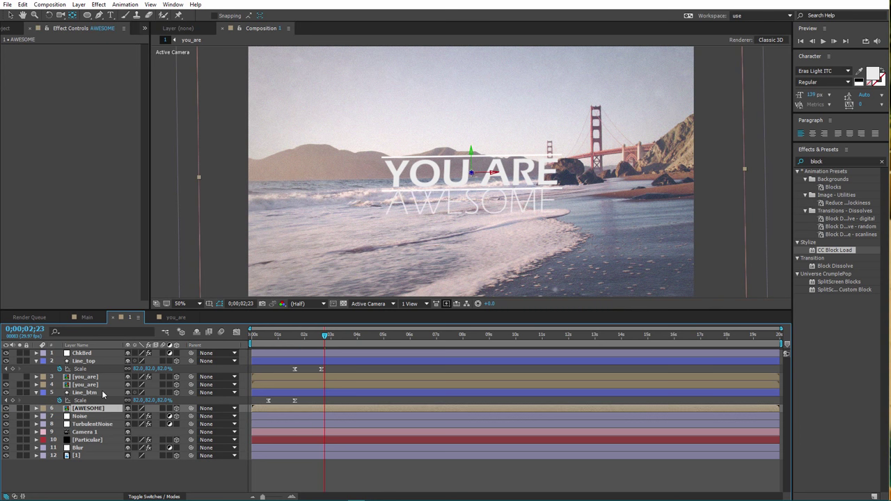
pyautogui.doubleClick(87, 409)
pyautogui.click(91, 353)
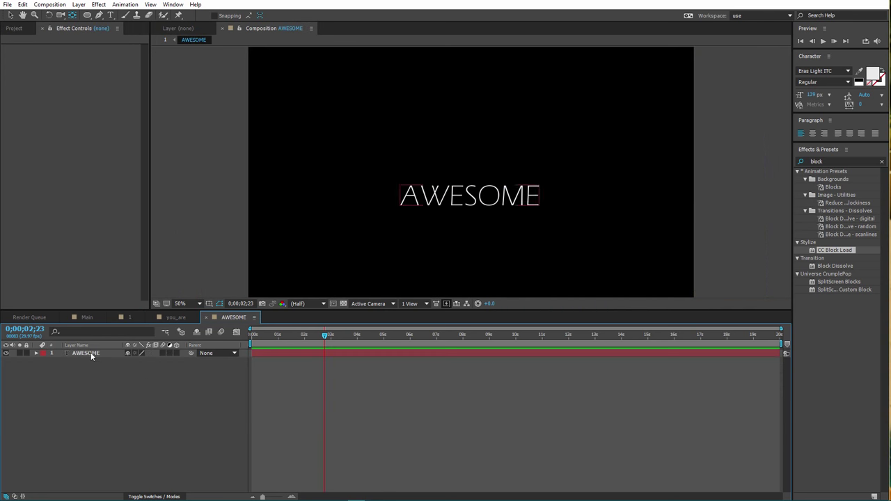
pyautogui.press('Return')
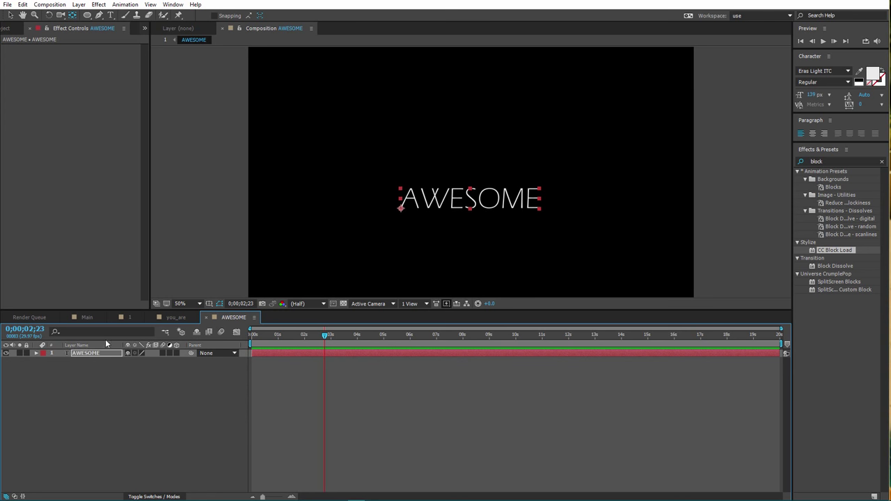
# Step: Return to composition 1 and close the AWESOME and you_are compositions
pyautogui.click(123, 317)
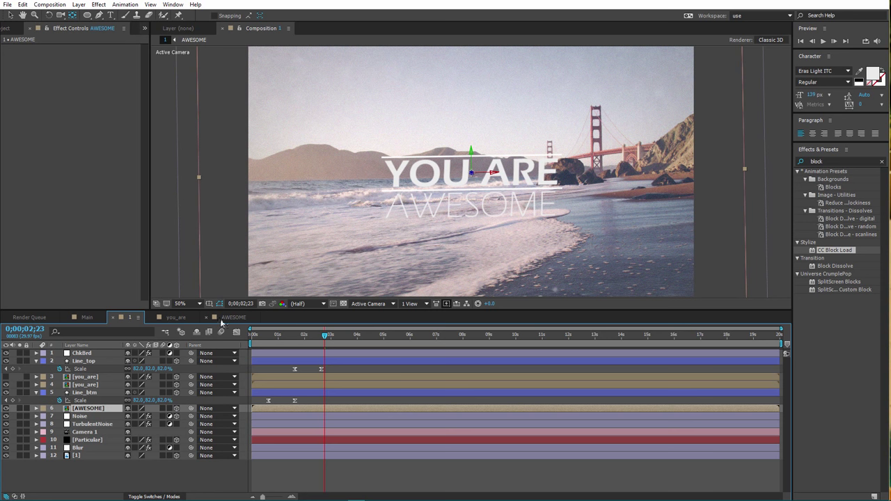
pyautogui.click(207, 317)
pyautogui.click(152, 317)
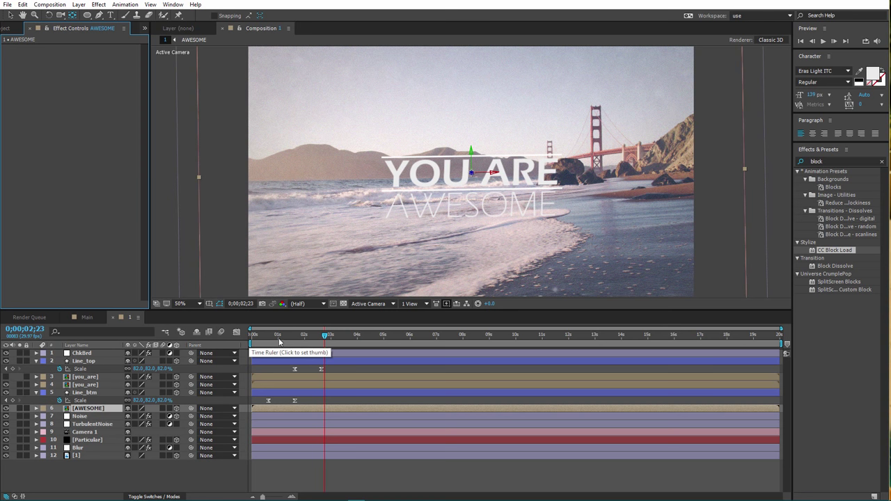
# Step: At 0;00;00;17, hide the AWESOME layer and the plain you_are layer, and show the you_are copy that has the Mosaic effect
pyautogui.moveTo(299, 338); pyautogui.dragTo(268, 339)
pyautogui.press('pageup')
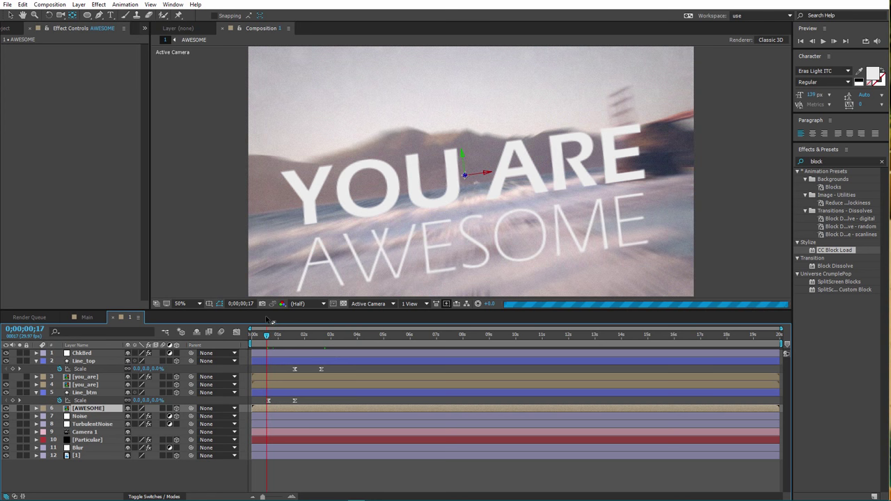
pyautogui.click(6, 409)
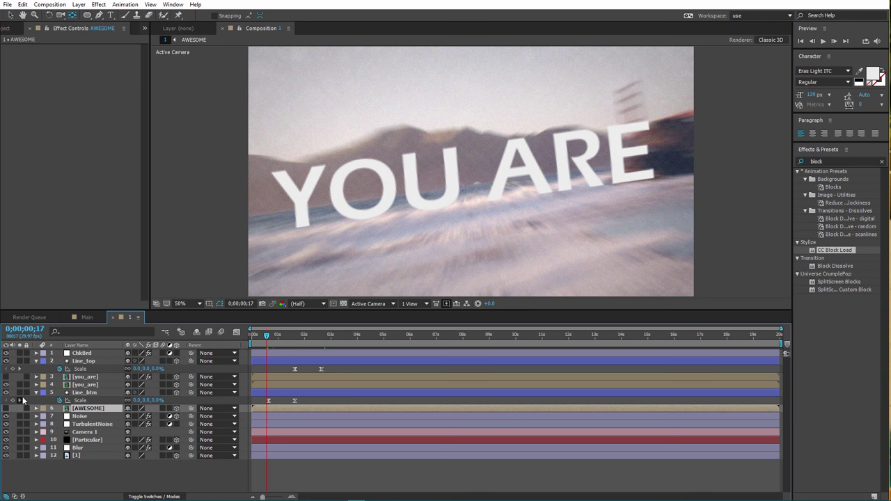
pyautogui.click(6, 385)
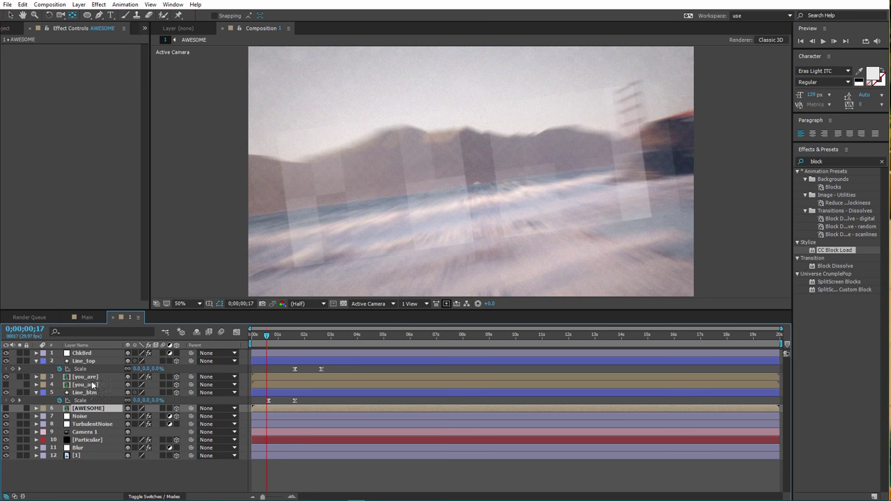
# Step: At 0;00;01;22, draw a rectangular mask on the Mosaic you_are layer, covering its upper half down to just below the text area
pyautogui.click(79, 376)
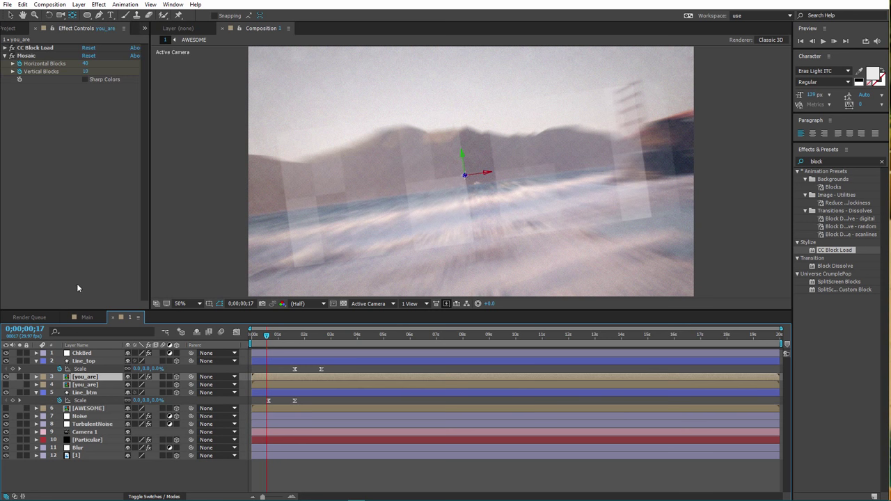
pyautogui.moveTo(87, 15); pyautogui.dragTo(122, 16)
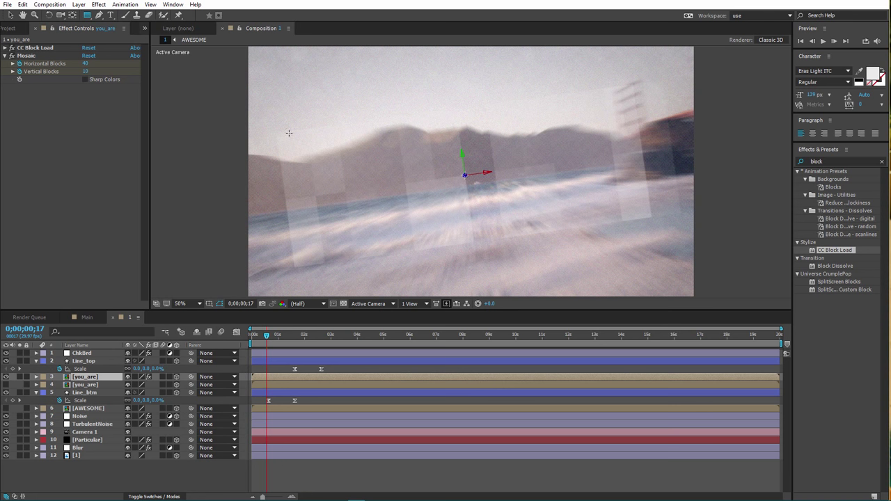
pyautogui.click(284, 341)
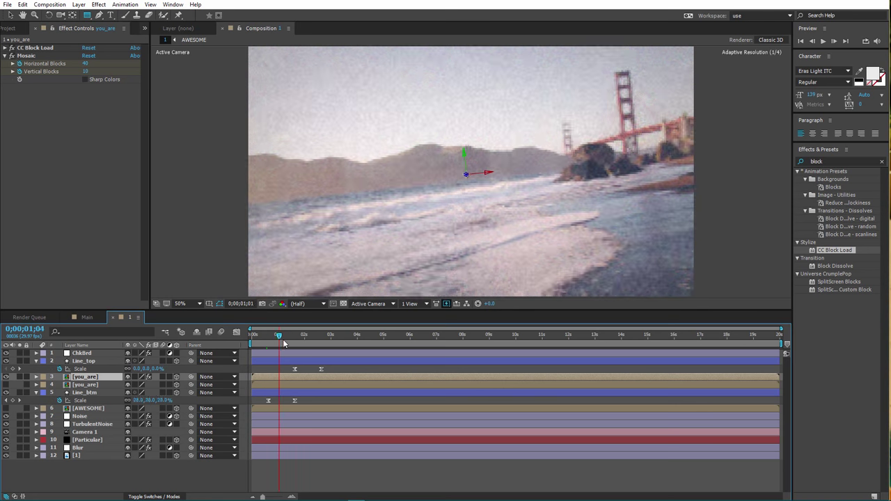
pyautogui.click(297, 341)
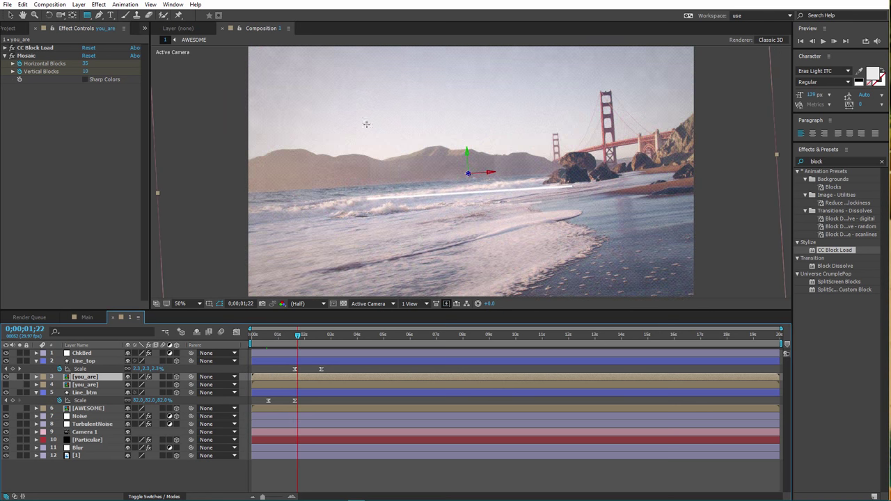
pyautogui.press(',')
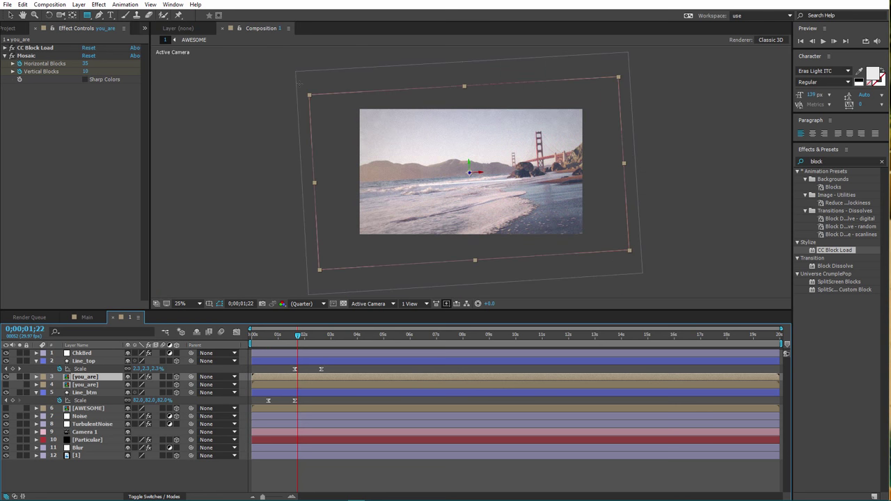
pyautogui.moveTo(301, 82); pyautogui.dragTo(619, 168)
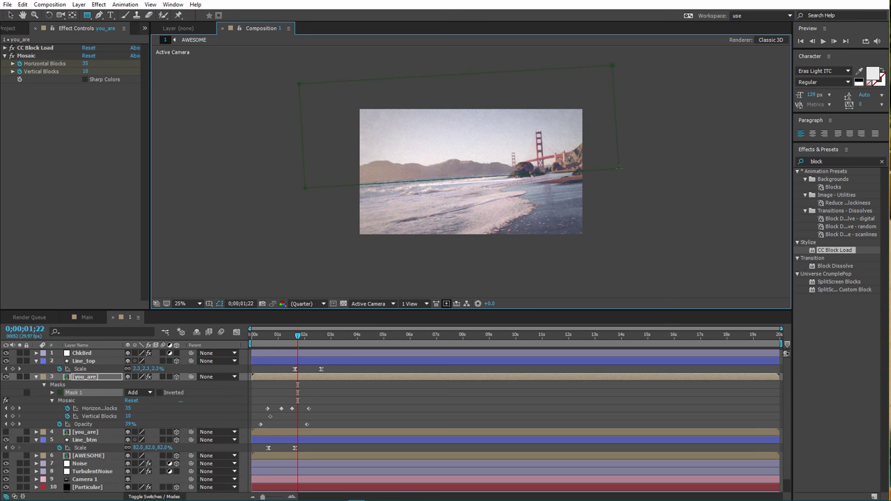
pyautogui.press('.')
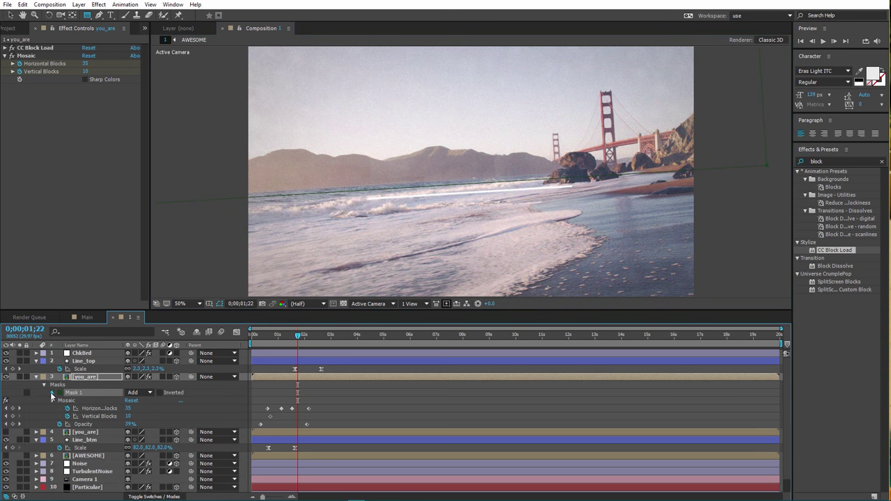
# Step: At 0;00;00;17, start keyframing Mask 1's Mask Path and move the mask up until it clears the YOU ARE text
pyautogui.click(51, 393)
pyautogui.click(267, 338)
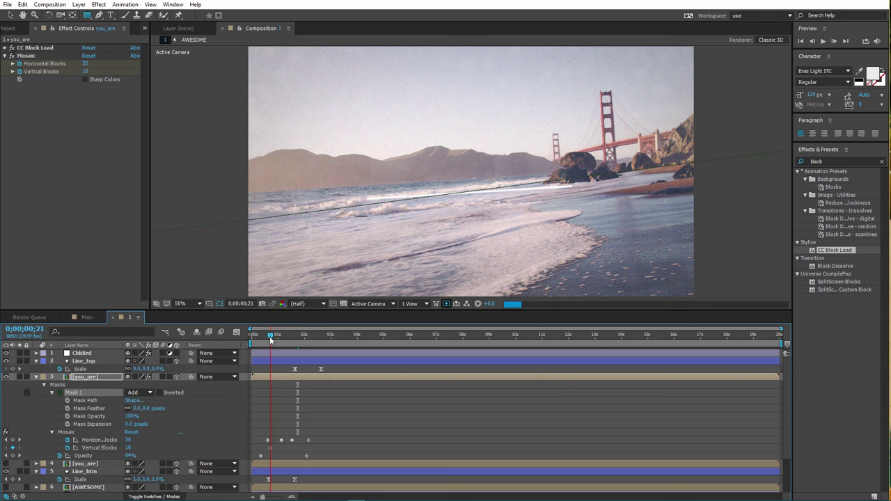
pyautogui.moveTo(267, 339); pyautogui.dragTo(266, 339)
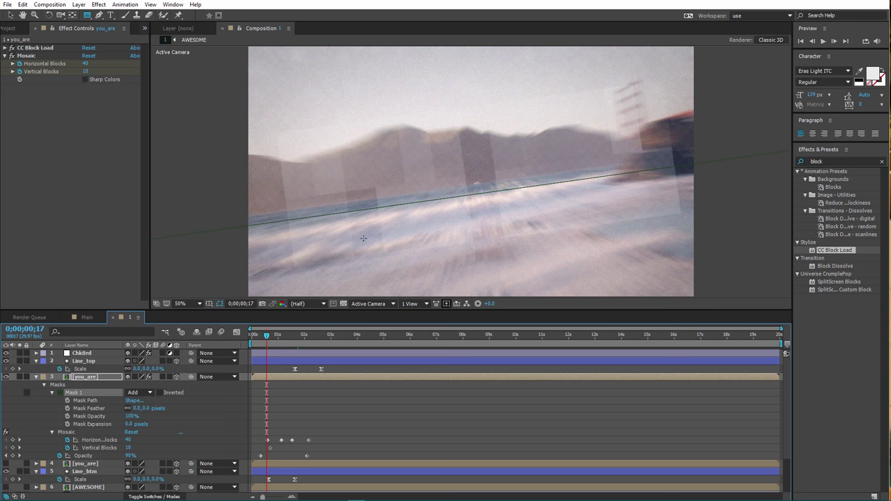
pyautogui.click(9, 16)
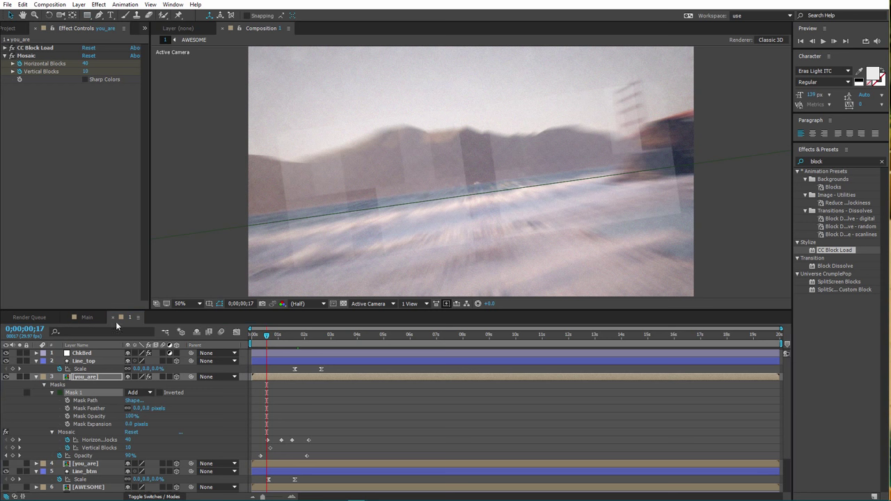
pyautogui.click(67, 400)
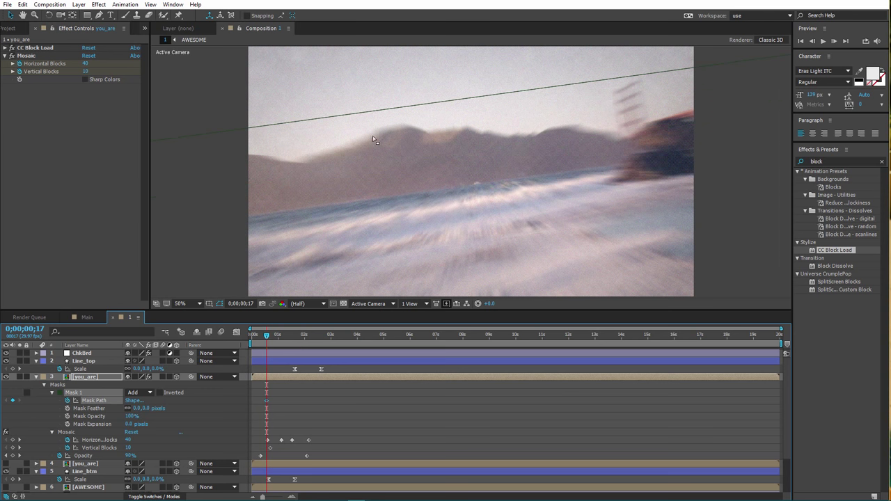
# Step: At 0;00;01;09, move Mask 1 down until its lower edge sits just below the YOU ARE text, keyframing the reveal
pyautogui.moveTo(267, 337); pyautogui.dragTo(288, 344)
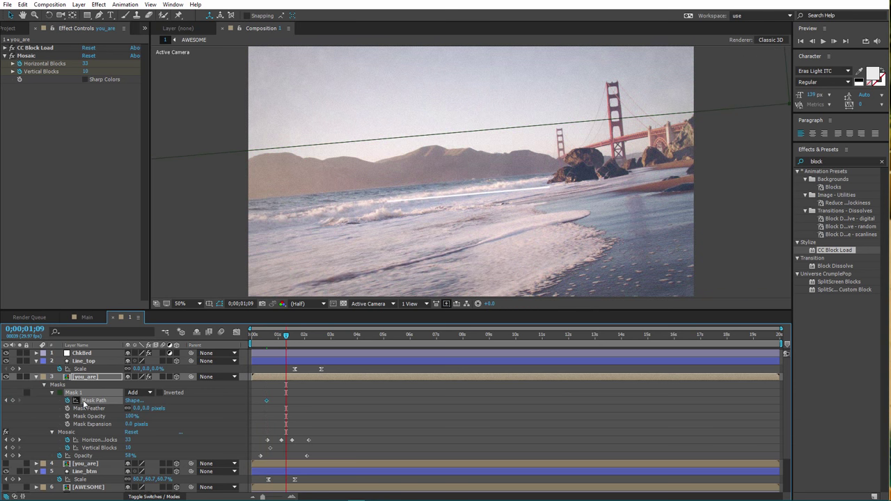
pyautogui.press('Down')
pyautogui.press('Down')
pyautogui.press('Down')
pyautogui.press('Down')
pyautogui.press('Down')
pyautogui.press('Down')
pyautogui.press('Down')
pyautogui.press('Down')
pyautogui.press('Down')
pyautogui.press('Down')
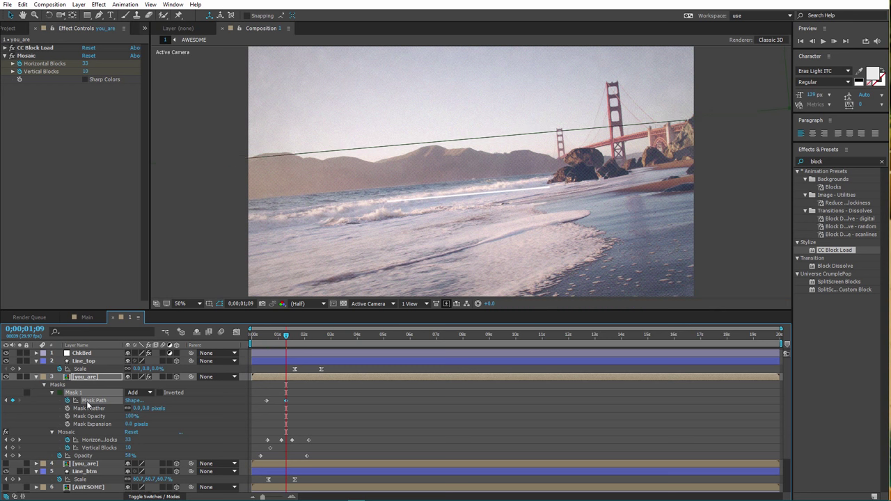
pyautogui.press('Down')
pyautogui.press('Down')
pyautogui.press('Down')
pyautogui.press('Down')
pyautogui.press('Down')
pyautogui.press('Down')
pyautogui.press('Down')
pyautogui.press('Down')
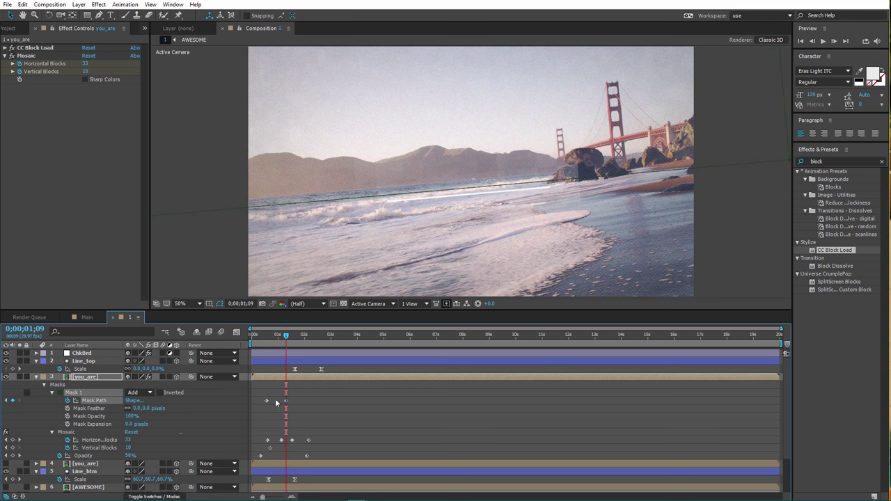
# Step: Show only the masked you_are layer's keyframed properties, then make the plain you_are layer visible and expand its Transform properties
pyautogui.click(78, 386)
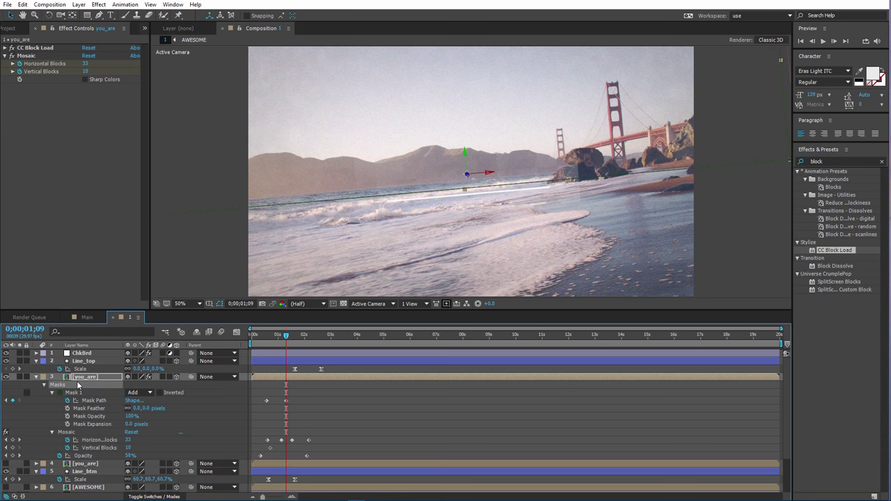
pyautogui.click(82, 378)
pyautogui.press('u')
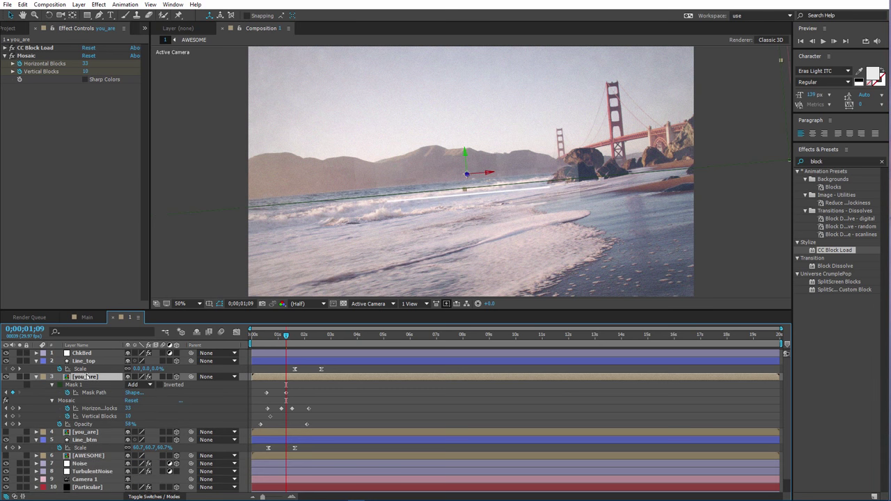
pyautogui.click(85, 433)
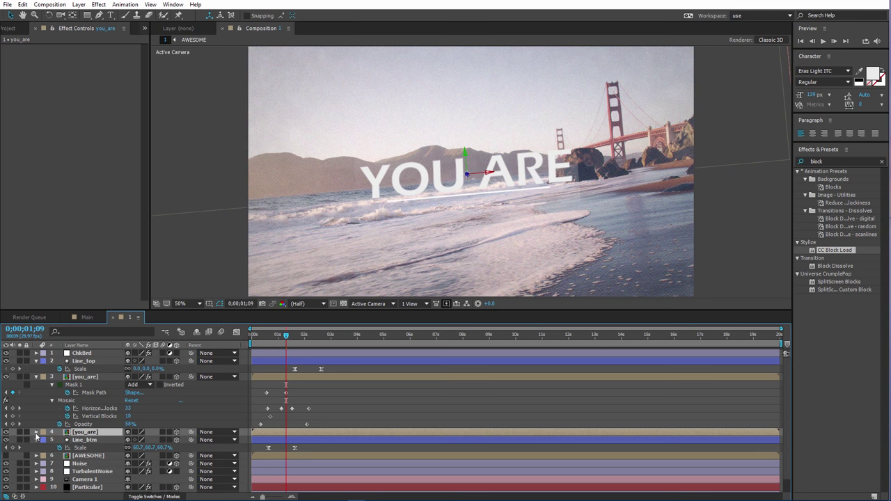
pyautogui.click(36, 432)
pyautogui.click(43, 442)
pyautogui.scroll(-2, 44, 439)
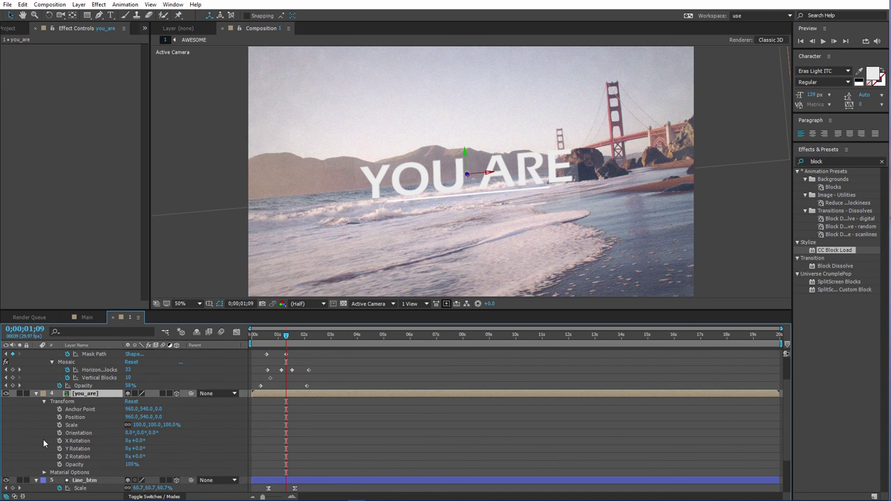
# Step: Keyframe the plain you_are layer's Position from Y 660 at 0;00;01;13 to Y 540 about two seconds further along
pyautogui.press('space')
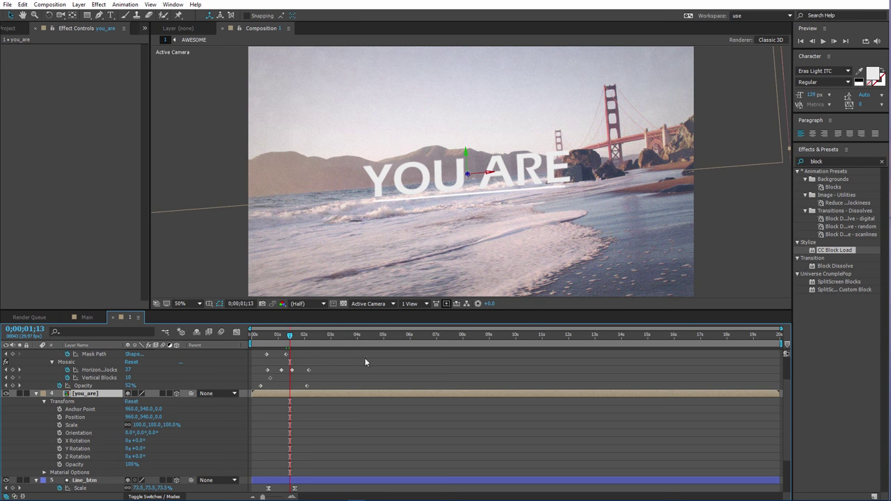
pyautogui.click(60, 417)
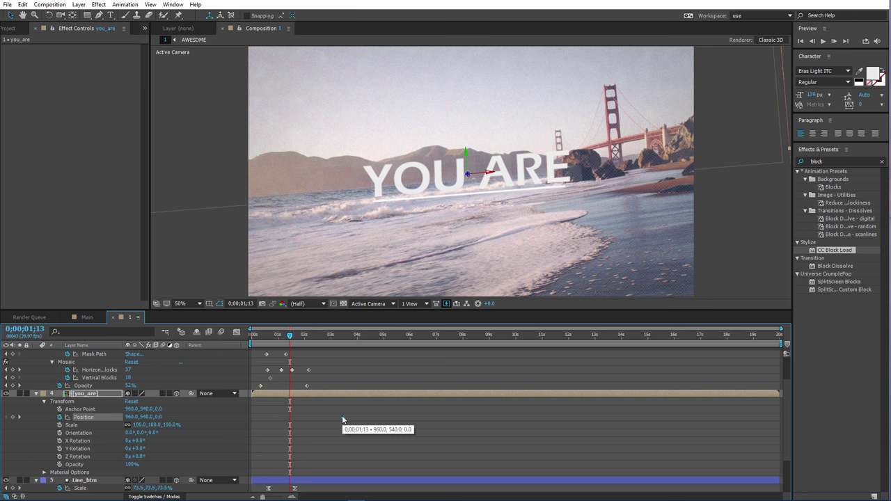
pyautogui.moveTo(343, 420); pyautogui.dragTo(341, 418)
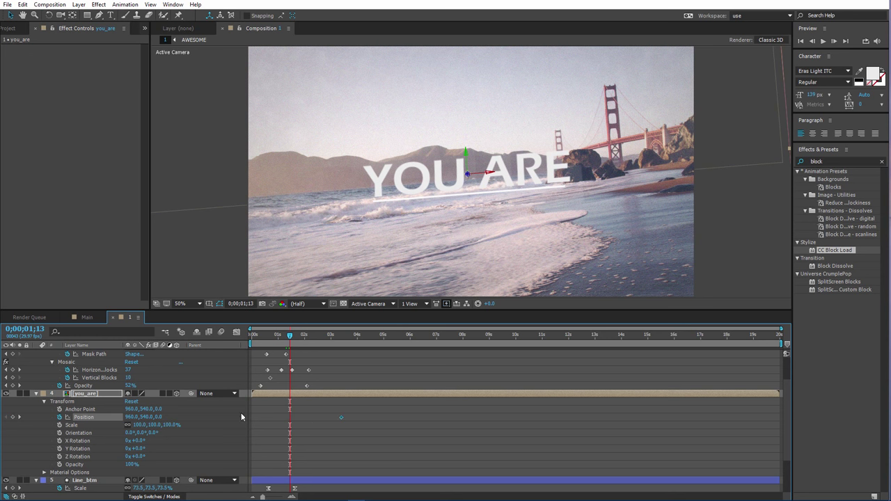
pyautogui.moveTo(149, 417); pyautogui.dragTo(188, 429)
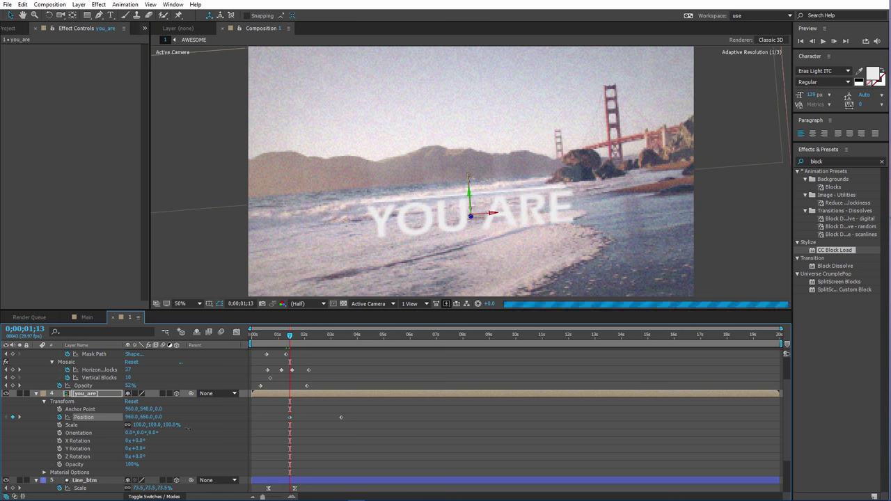
# Step: Scrub through the rising YOU ARE animation and move its ending Position keyframe to 0;00;02;05
pyautogui.moveTo(289, 338); pyautogui.dragTo(300, 339)
pyautogui.moveTo(301, 339); pyautogui.dragTo(338, 344)
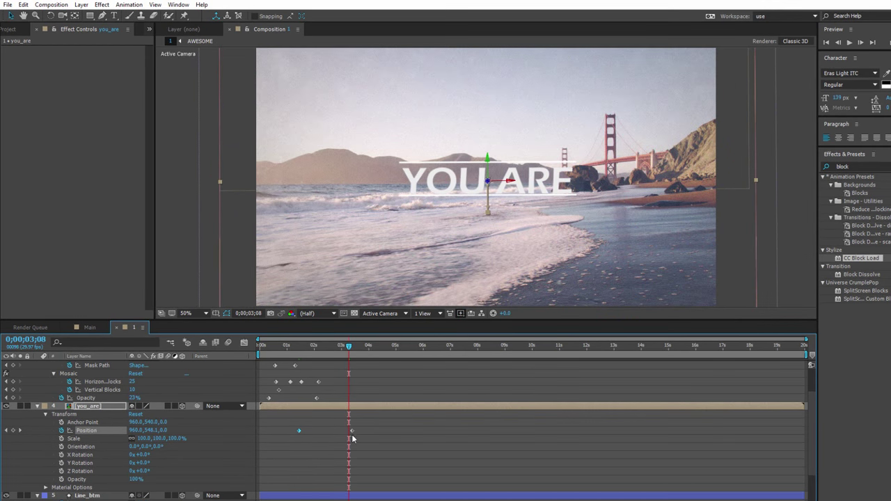
pyautogui.moveTo(349, 346); pyautogui.dragTo(320, 350)
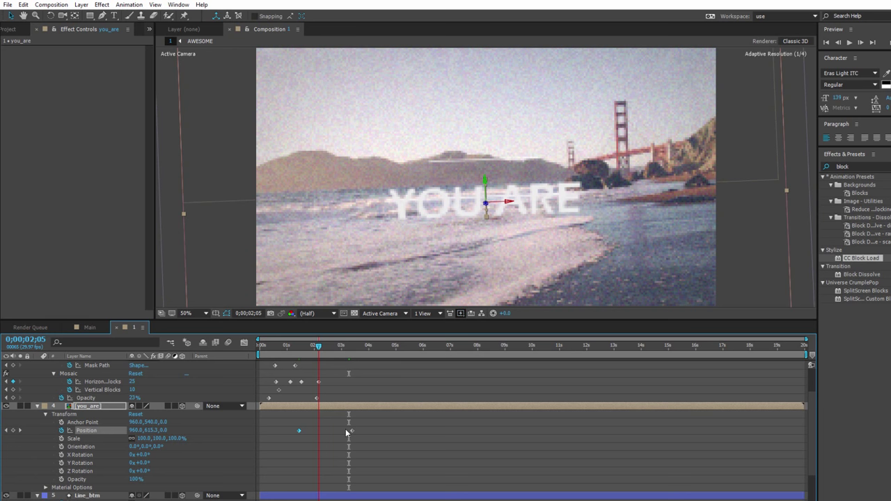
pyautogui.moveTo(351, 430); pyautogui.dragTo(321, 431)
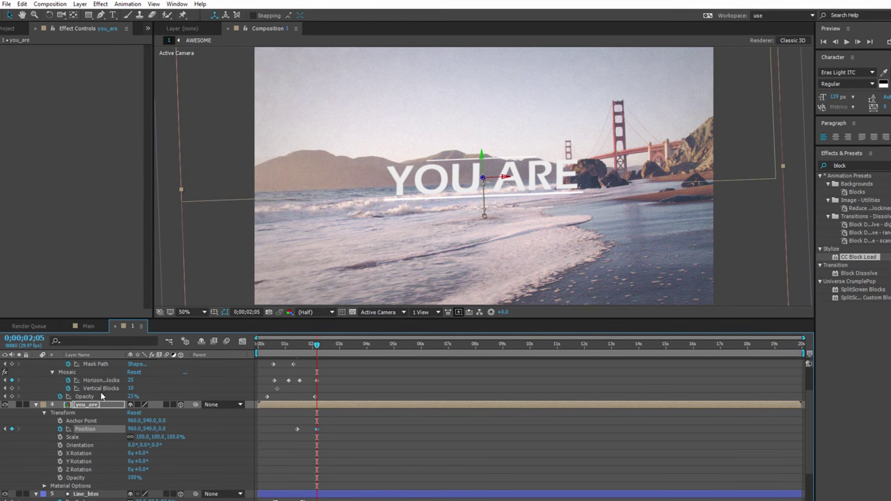
# Step: Show only the plain you_are layer's keyframed properties and draw a rectangular mask on it, covering YOU ARE and the area beneath
pyautogui.click(93, 406)
pyautogui.press('u')
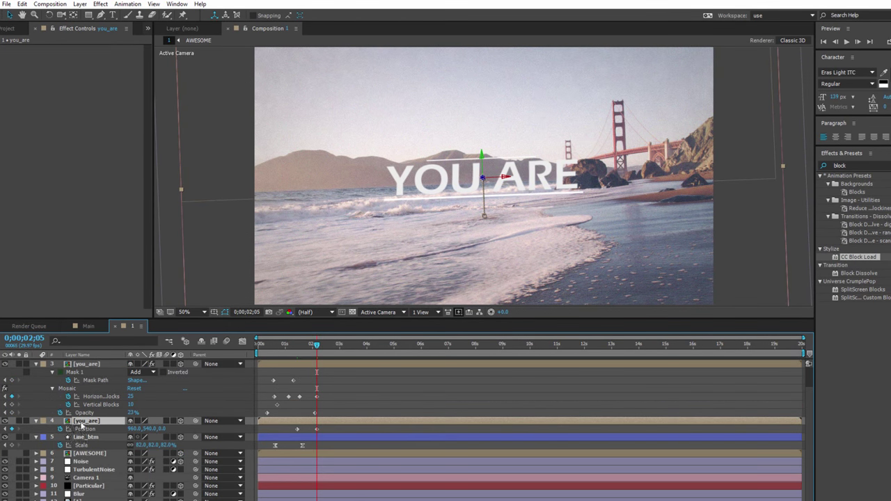
pyautogui.click(89, 14)
pyautogui.press(',')
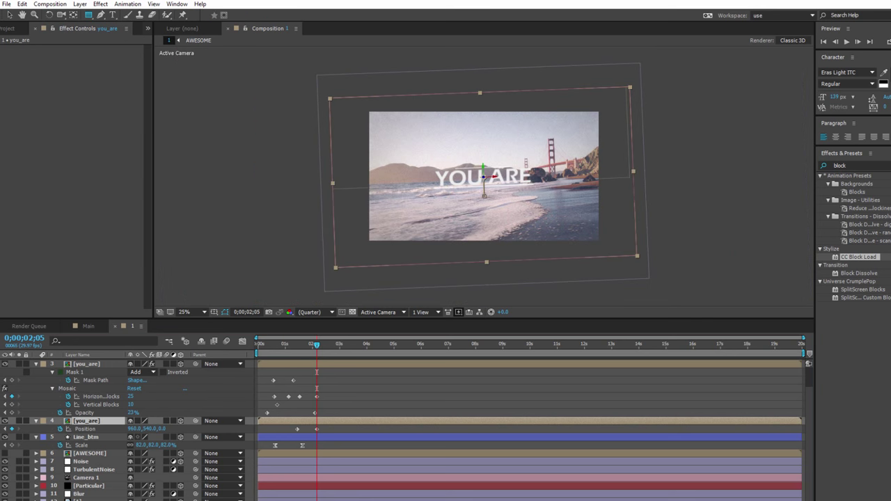
pyautogui.moveTo(306, 64); pyautogui.dragTo(607, 181)
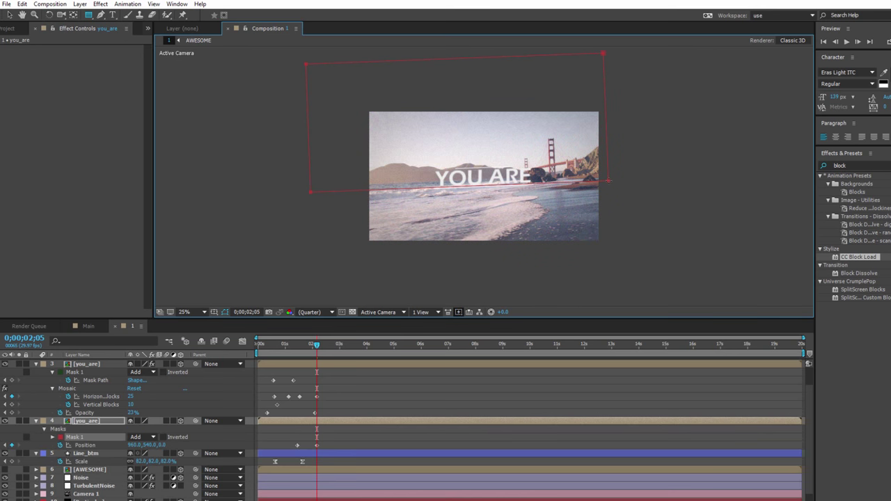
pyautogui.press('p')
pyautogui.moveTo(622, 249); pyautogui.dragTo(358, 172)
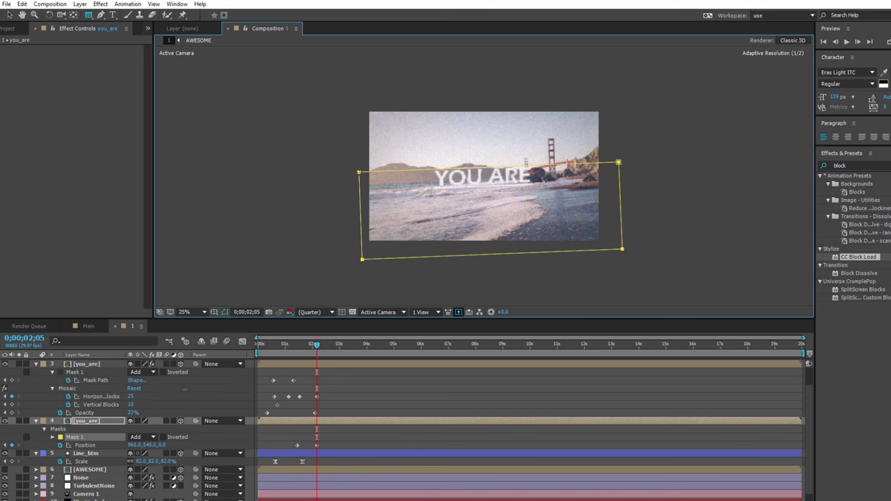
pyautogui.press('.')
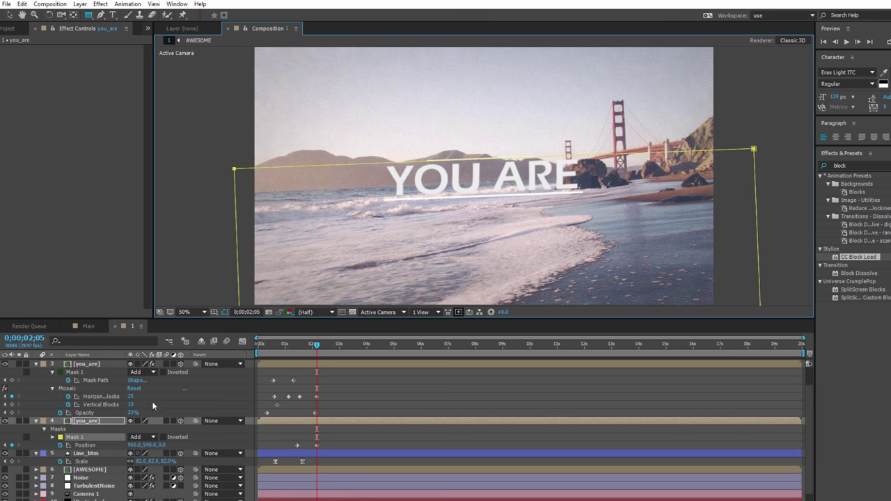
# Step: Expand Mask 1 on the plain you_are layer and keyframe its Mask Path at 0;00;02;05
pyautogui.click(78, 437)
pyautogui.click(53, 438)
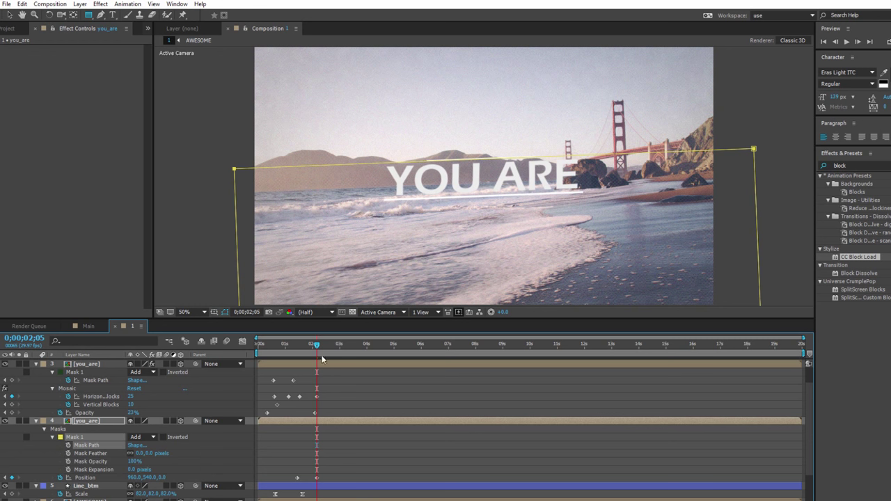
pyautogui.click(67, 446)
# Step: At 0;00;01;13, move the plain you_are layer's Mask 1 up until its lower edge lies just above YOU ARE, hiding the text
pyautogui.moveTo(315, 346); pyautogui.dragTo(297, 352)
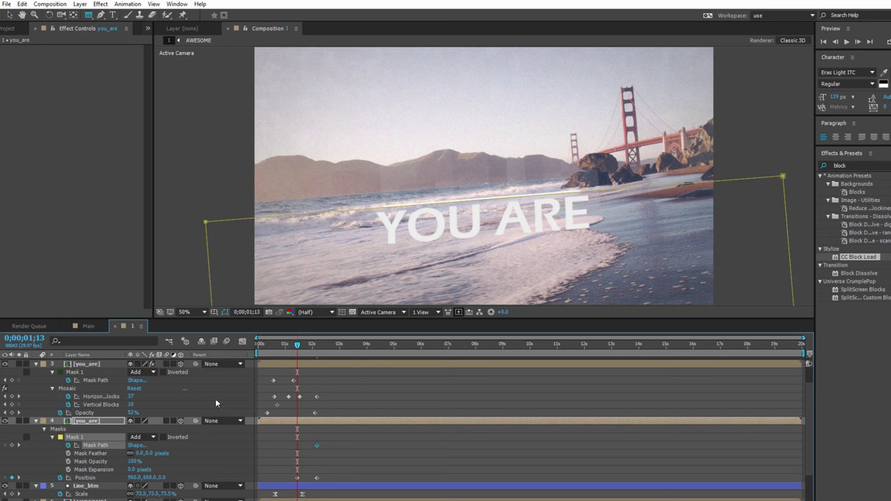
pyautogui.click(106, 445)
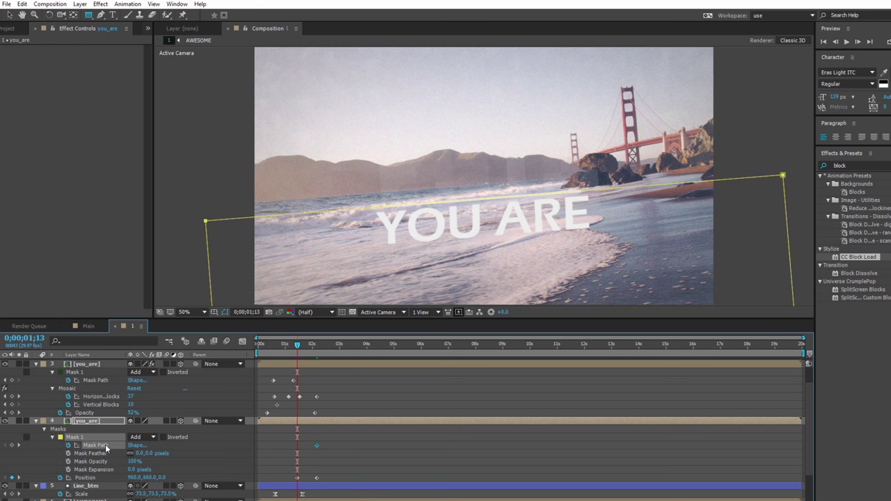
pyautogui.hotkey('shift', 'Up')
pyautogui.hotkey('shift', 'Up')
pyautogui.hotkey('shift', 'Up')
pyautogui.hotkey('shift', 'Up')
pyautogui.hotkey('shift', 'Up')
pyautogui.hotkey('shift', 'Up')
pyautogui.hotkey('shift', 'Up')
pyautogui.hotkey('shift', 'Up')
pyautogui.hotkey('shift', 'Up')
pyautogui.hotkey('shift', 'Up')
pyautogui.hotkey('shift', 'Up')
pyautogui.hotkey('shift', 'Up')
pyautogui.hotkey('shift', 'Up')
pyautogui.hotkey('shift', 'Up')
pyautogui.hotkey('shift', 'Up')
pyautogui.hotkey('shift', 'Up')
pyautogui.hotkey('shift', 'Up')
pyautogui.hotkey('shift', 'Up')
pyautogui.hotkey('shift', 'Up')
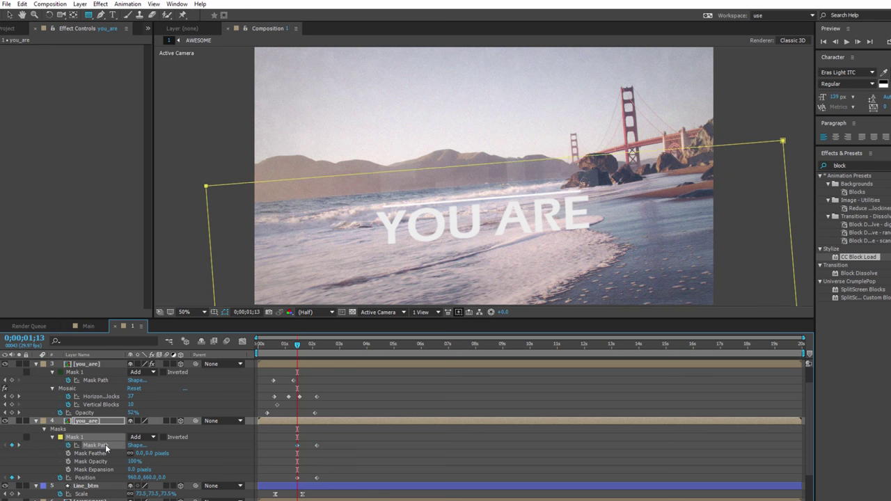
pyautogui.hotkey('shift', 'Up')
pyautogui.hotkey('shift', 'Up')
pyautogui.hotkey('shift', 'Up')
pyautogui.hotkey('shift', 'Up')
pyautogui.hotkey('shift', 'Up')
pyautogui.hotkey('shift', 'Up')
pyautogui.hotkey('shift', 'Up')
pyautogui.hotkey('shift', 'Up')
pyautogui.hotkey('shift', 'Up')
pyautogui.hotkey('shift', 'Up')
pyautogui.hotkey('shift', 'Up')
pyautogui.hotkey('shift', 'Up')
pyautogui.hotkey('shift', 'Up')
pyautogui.hotkey('shift', 'Up')
pyautogui.hotkey('shift', 'Up')
pyautogui.hotkey('shift', 'Up')
pyautogui.hotkey('shift', 'Up')
pyautogui.hotkey('shift', 'Up')
pyautogui.hotkey('shift', 'Up')
pyautogui.hotkey('shift', 'Up')
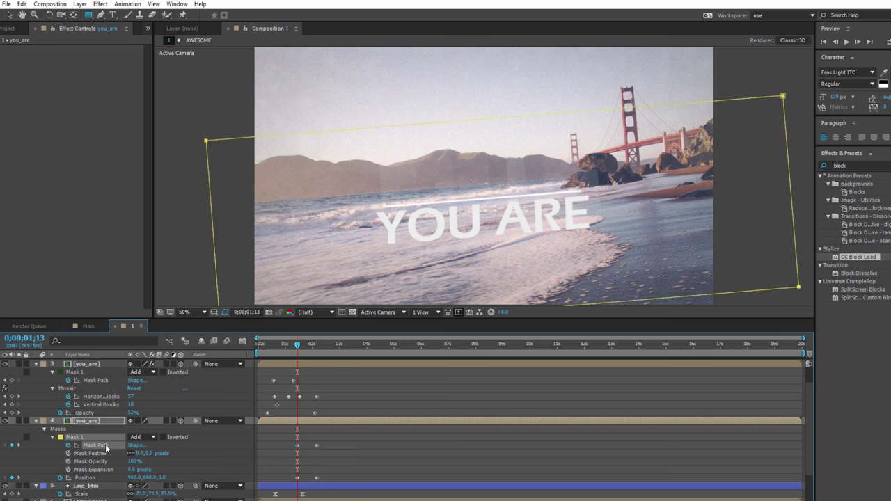
pyautogui.hotkey('shift', 'Up')
pyautogui.hotkey('shift', 'Up')
pyautogui.hotkey('shift', 'Up')
pyautogui.hotkey('shift', 'Up')
pyautogui.hotkey('shift', 'Up')
pyautogui.hotkey('shift', 'Up')
pyautogui.hotkey('shift', 'Up')
pyautogui.hotkey('shift', 'Up')
pyautogui.hotkey('shift', 'Up')
pyautogui.hotkey('shift', 'Up')
pyautogui.hotkey('shift', 'Up')
pyautogui.hotkey('shift', 'Up')
pyautogui.hotkey('shift', 'Up')
pyautogui.hotkey('shift', 'Up')
pyautogui.hotkey('shift', 'Up')
pyautogui.hotkey('shift', 'Up')
pyautogui.hotkey('shift', 'Up')
pyautogui.hotkey('shift', 'Up')
pyautogui.hotkey('shift', 'Up')
pyautogui.hotkey('shift', 'Up')
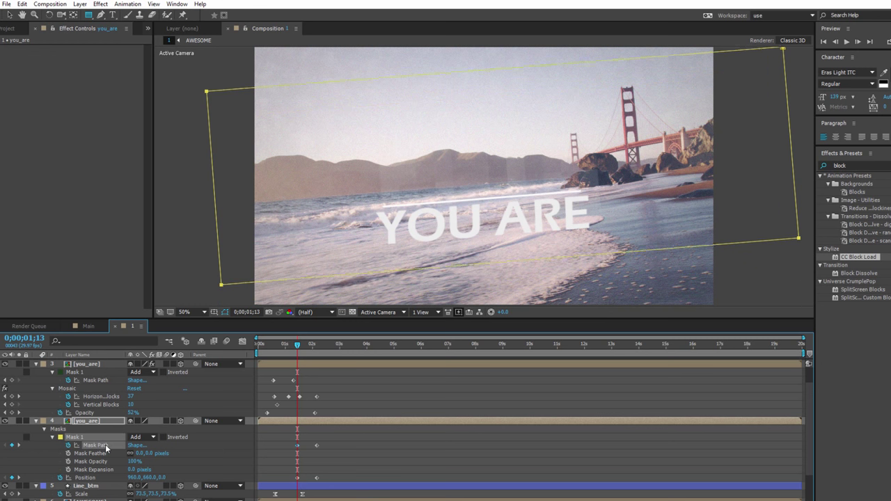
pyautogui.hotkey('shift', 'Up')
pyautogui.hotkey('shift', 'Up')
pyautogui.hotkey('shift', 'Up')
pyautogui.hotkey('shift', 'Up')
pyautogui.hotkey('shift', 'Up')
pyautogui.hotkey('shift', 'Up')
pyautogui.hotkey('shift', 'Up')
pyautogui.hotkey('shift', 'Up')
pyautogui.hotkey('shift', 'Up')
pyautogui.hotkey('shift', 'Up')
pyautogui.hotkey('shift', 'Up')
pyautogui.hotkey('shift', 'Up')
pyautogui.hotkey('shift', 'Up')
pyautogui.hotkey('shift', 'Up')
pyautogui.hotkey('shift', 'Up')
pyautogui.hotkey('shift', 'Up')
pyautogui.hotkey('shift', 'Up')
pyautogui.hotkey('shift', 'Up')
pyautogui.hotkey('shift', 'Up')
pyautogui.hotkey('shift', 'Up')
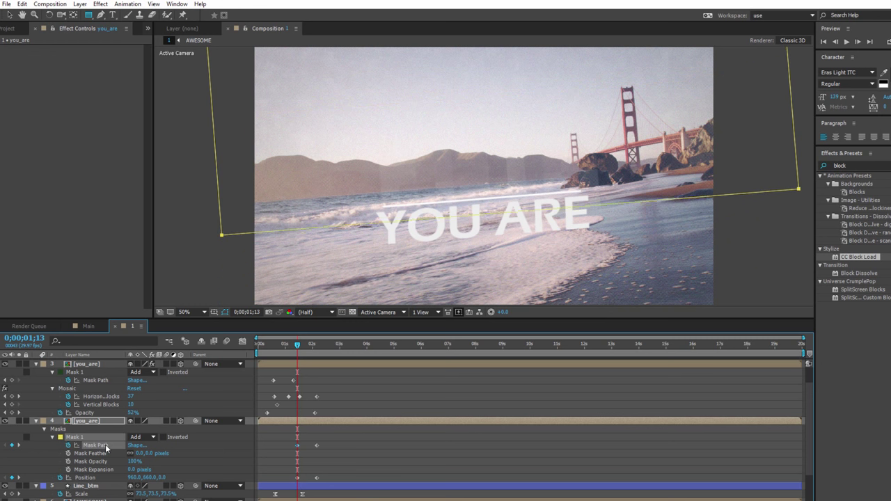
pyautogui.hotkey('shift', 'Up')
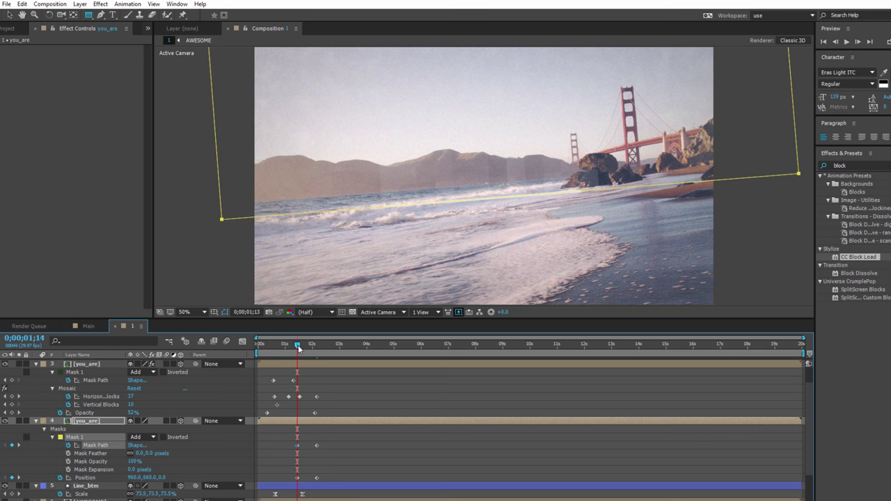
# Step: At 0;00;02;05, move the plain you_are layer's Mask 1 up until its lower edge sits just below YOU ARE, and check a few frames further
pyautogui.moveTo(298, 346); pyautogui.dragTo(317, 349)
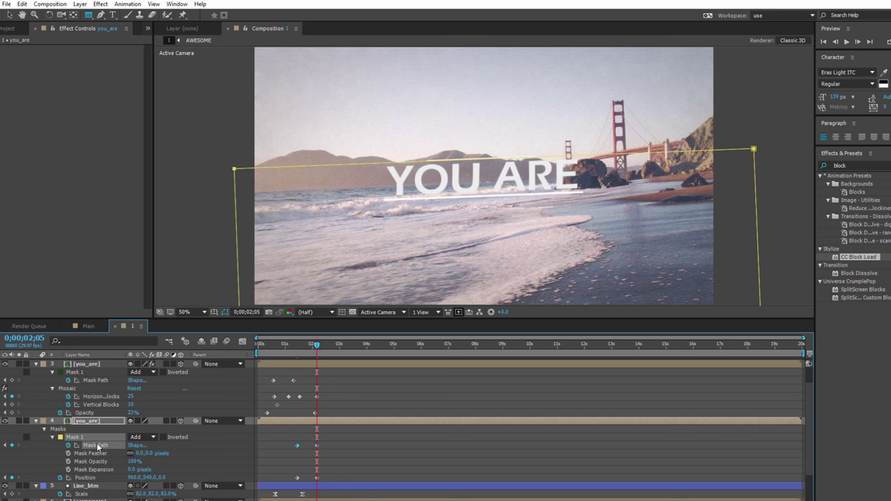
pyautogui.hotkey('shift', 'Up')
pyautogui.hotkey('shift', 'Up')
pyautogui.hotkey('shift', 'Up')
pyautogui.hotkey('shift', 'Up')
pyautogui.hotkey('shift', 'Up')
pyautogui.hotkey('shift', 'Up')
pyautogui.hotkey('shift', 'Up')
pyautogui.hotkey('shift', 'Up')
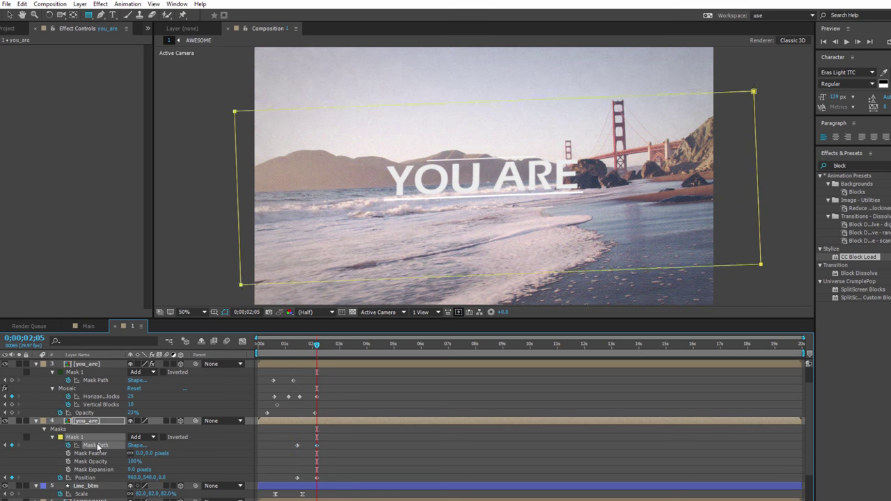
pyautogui.hotkey('shift', 'Up')
pyautogui.hotkey('shift', 'Up')
pyautogui.hotkey('shift', 'Up')
pyautogui.hotkey('shift', 'Up')
pyautogui.hotkey('shift', 'Up')
pyautogui.hotkey('shift', 'Up')
pyautogui.hotkey('shift', 'Up')
pyautogui.hotkey('shift', 'Up')
pyautogui.hotkey('shift', 'Up')
pyautogui.hotkey('shift', 'Up')
pyautogui.hotkey('shift', 'Up')
pyautogui.hotkey('shift', 'Up')
pyautogui.hotkey('shift', 'Down')
pyautogui.hotkey('shift', 'Down')
pyautogui.hotkey('shift', 'Down')
pyautogui.press('Down')
pyautogui.moveTo(318, 347)
pyautogui.mouseDown()
pyautogui.moveTo(290, 352)
pyautogui.moveTo(326, 355)
pyautogui.mouseUp()
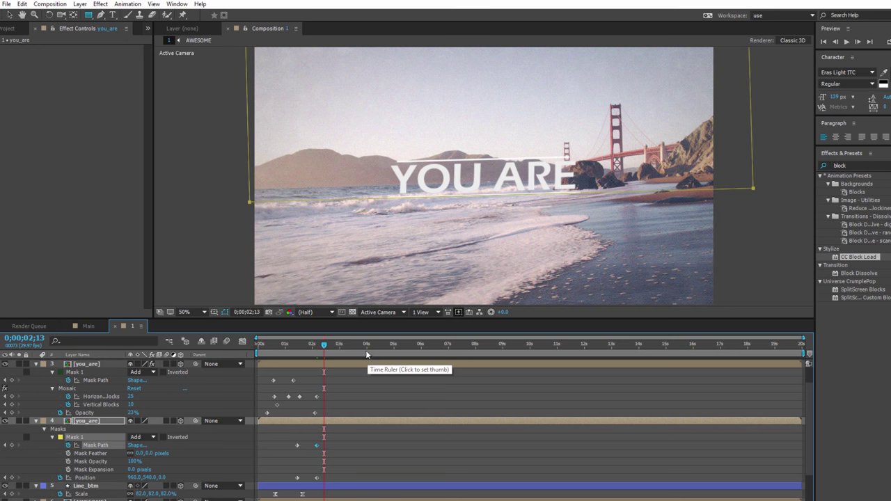
pyautogui.click(335, 443)
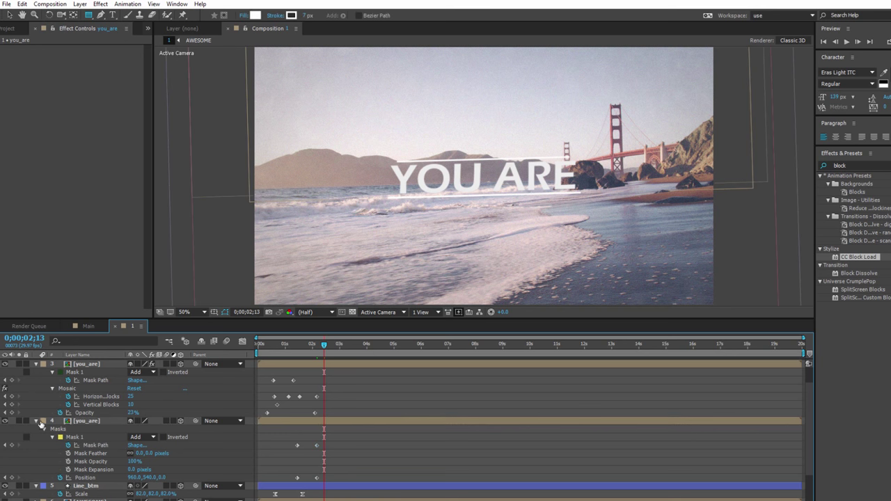
# Step: Show only the plain you_are layer's keyframed properties and apply Easy Ease to all its Mask Path and Position keyframes
pyautogui.click(82, 422)
pyautogui.press('u')
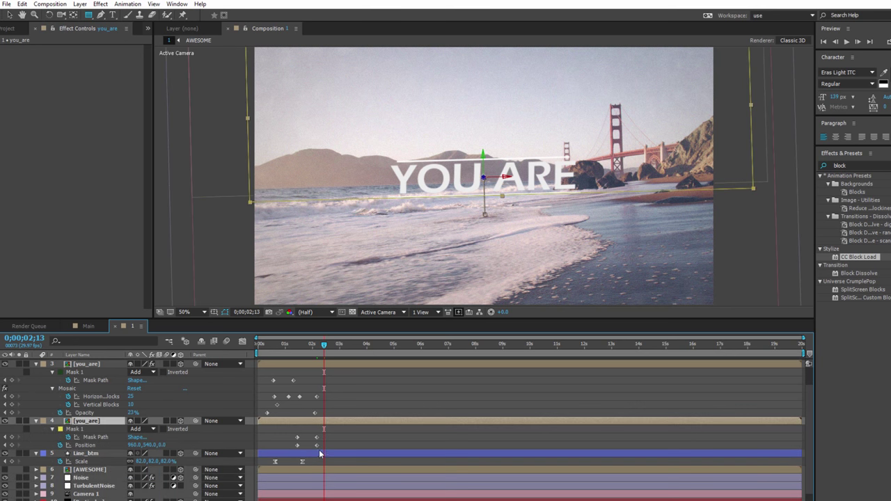
pyautogui.moveTo(321, 453); pyautogui.dragTo(295, 437)
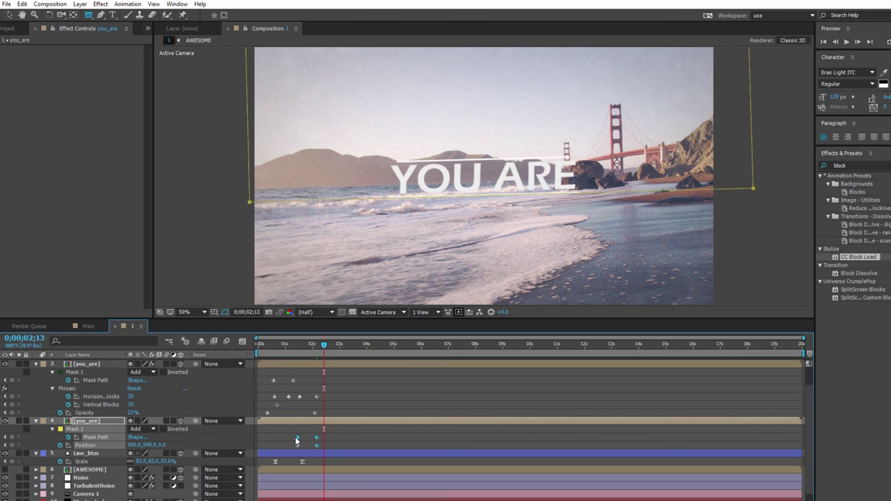
pyautogui.rightClick(297, 446)
pyautogui.moveTo(367, 444)
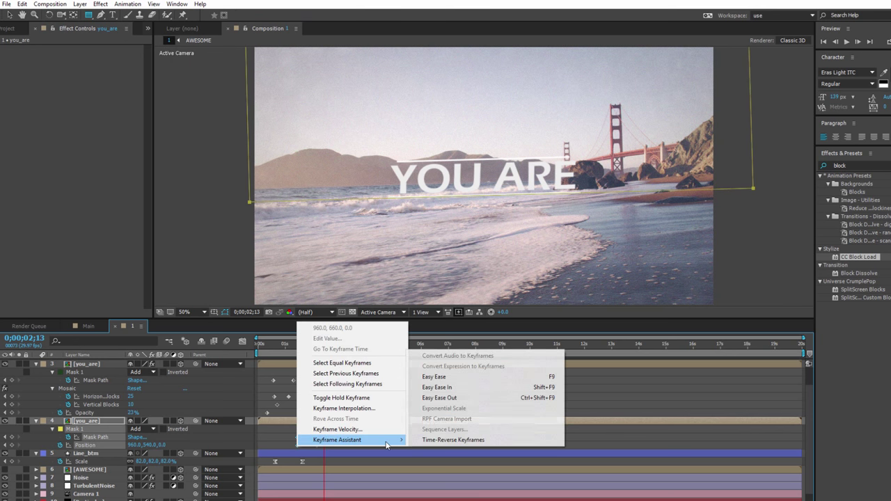
pyautogui.click(447, 380)
pyautogui.click(392, 440)
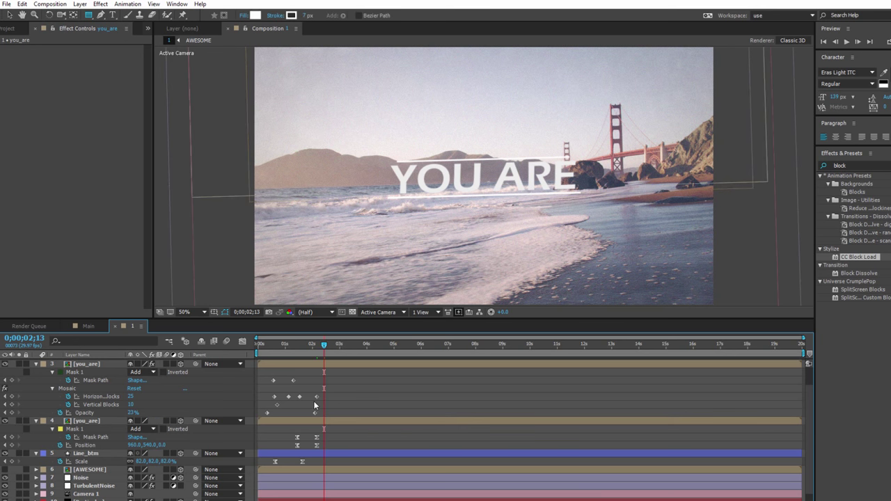
# Step: Apply Easy Ease to both Mask Path keyframes of the you_are layer that carries the Mosaic effect
pyautogui.moveTo(300, 382); pyautogui.dragTo(272, 385)
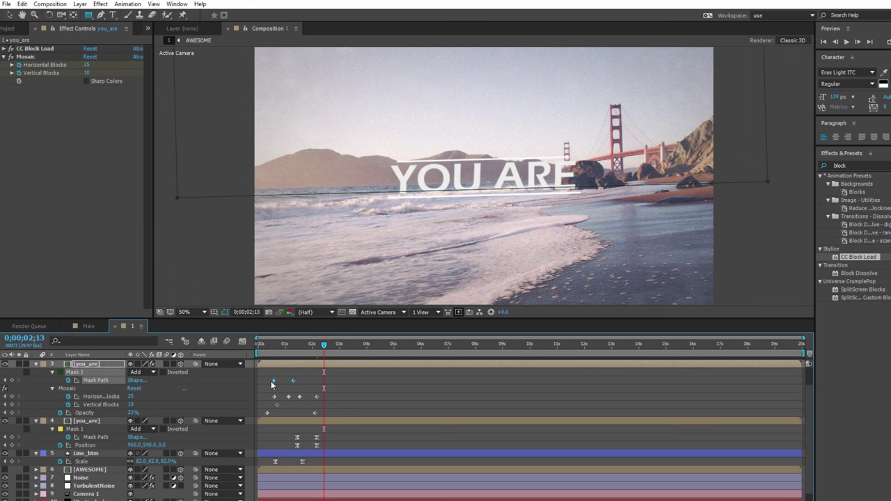
pyautogui.rightClick(274, 383)
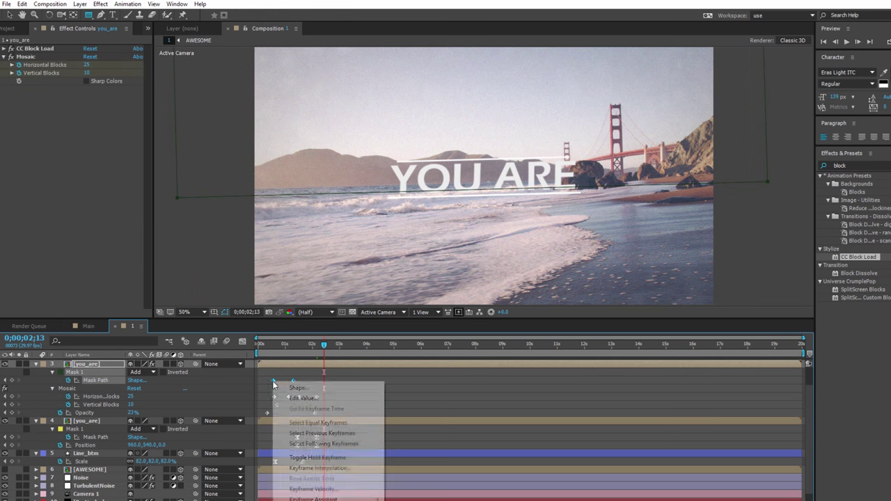
pyautogui.moveTo(352, 499)
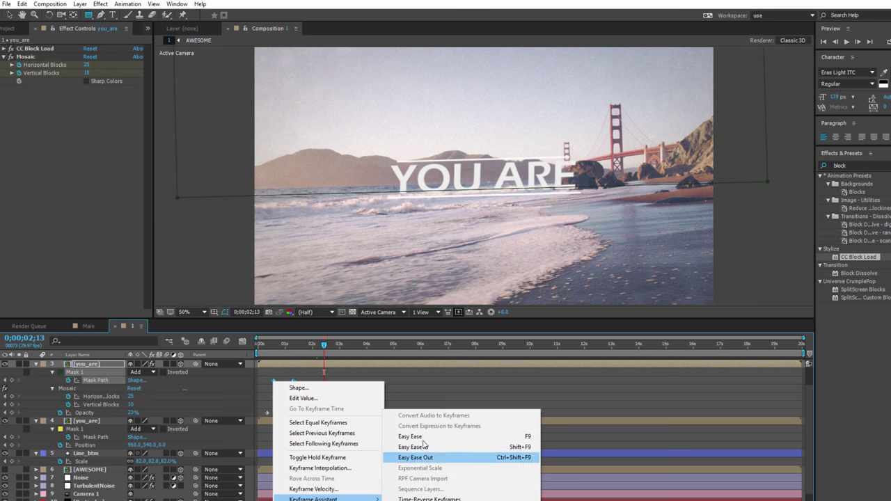
pyautogui.click(417, 437)
pyautogui.click(262, 381)
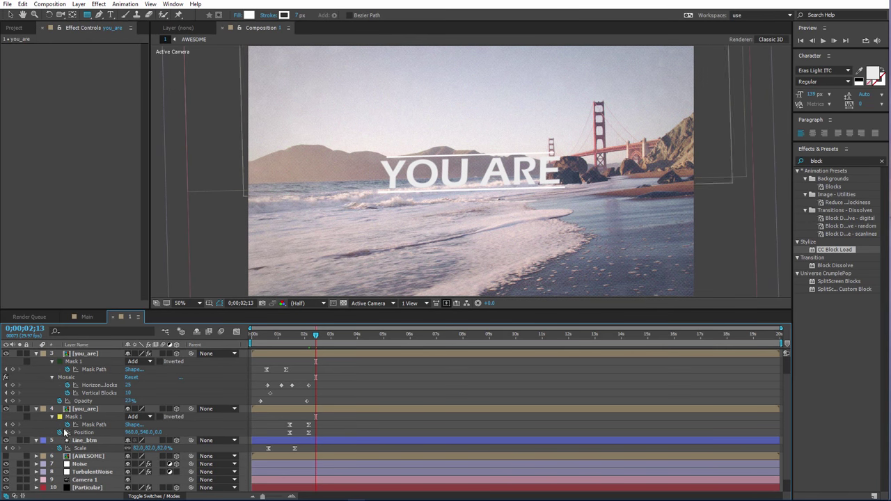
# Step: Make the AWESOME layer visible and expand its Transform properties
pyautogui.click(6, 456)
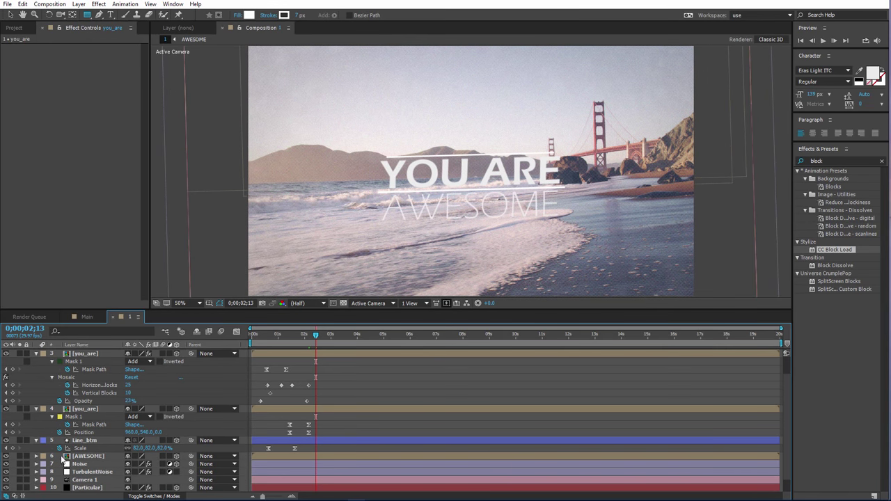
pyautogui.click(87, 456)
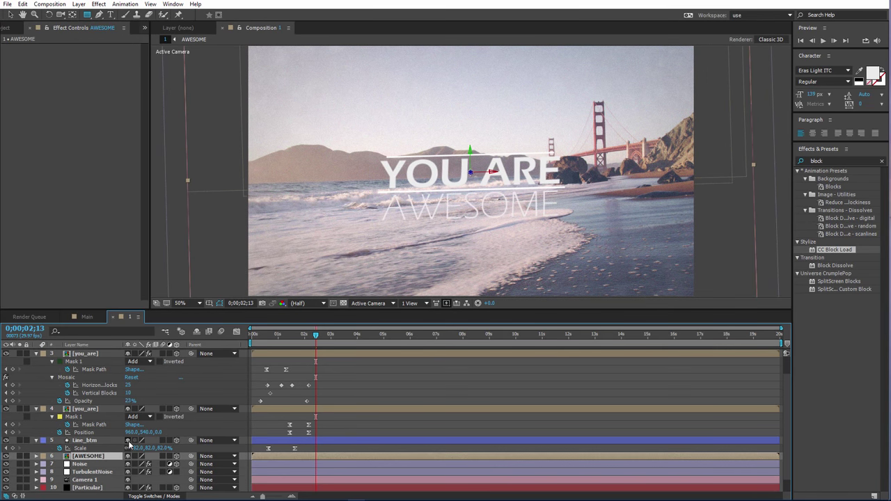
pyautogui.click(36, 456)
pyautogui.scroll(-1, 40, 457)
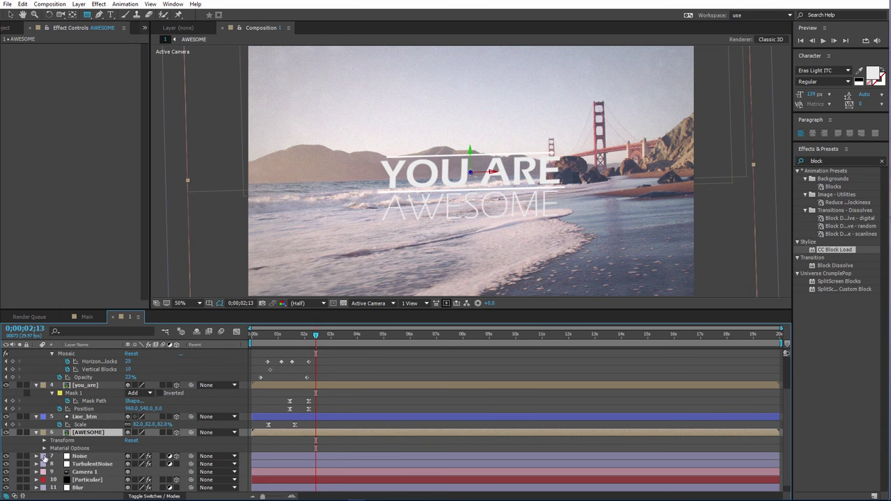
pyautogui.click(44, 441)
pyautogui.scroll(-1, 45, 447)
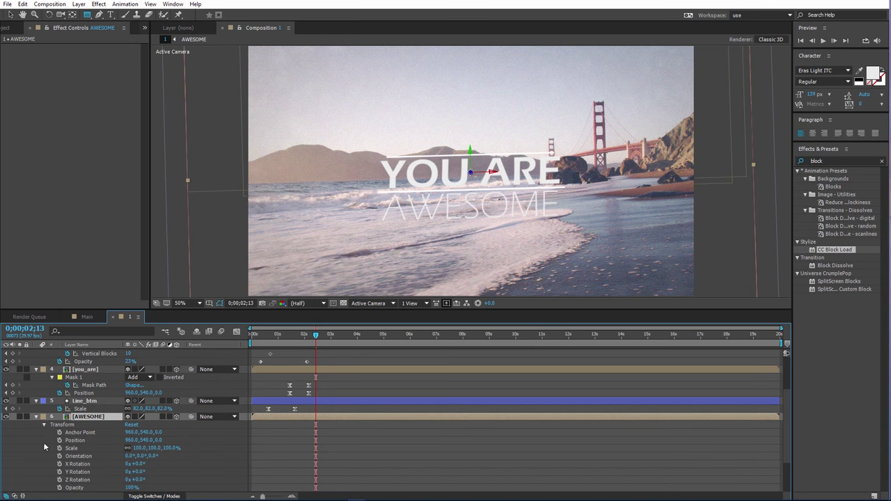
# Step: Keyframe the AWESOME layer's Position from Y 434 at 0;00;02;05 to Y 540 about a second further along
pyautogui.click(80, 441)
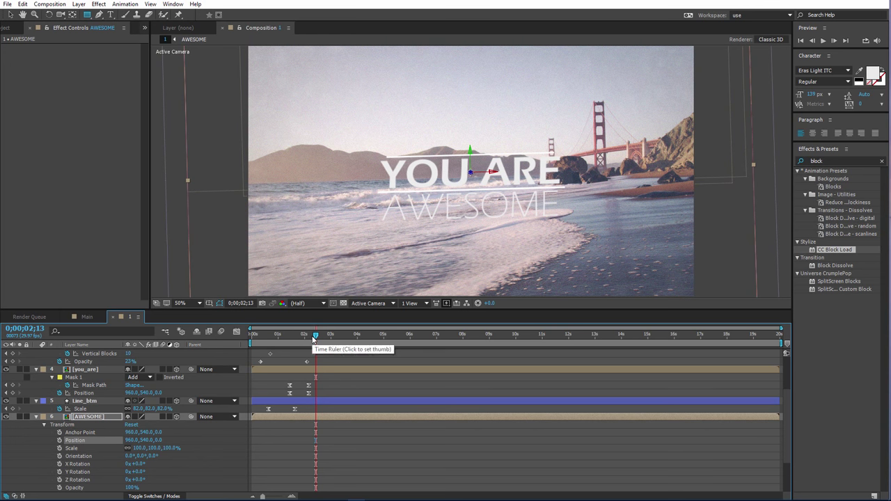
pyautogui.moveTo(312, 337); pyautogui.dragTo(309, 338)
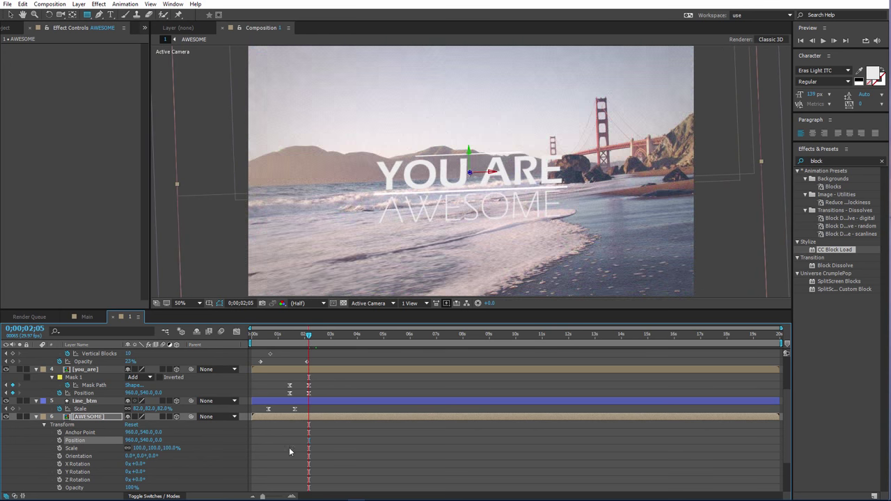
pyautogui.click(60, 440)
pyautogui.moveTo(325, 440); pyautogui.dragTo(335, 441)
pyautogui.moveTo(143, 440); pyautogui.dragTo(108, 458)
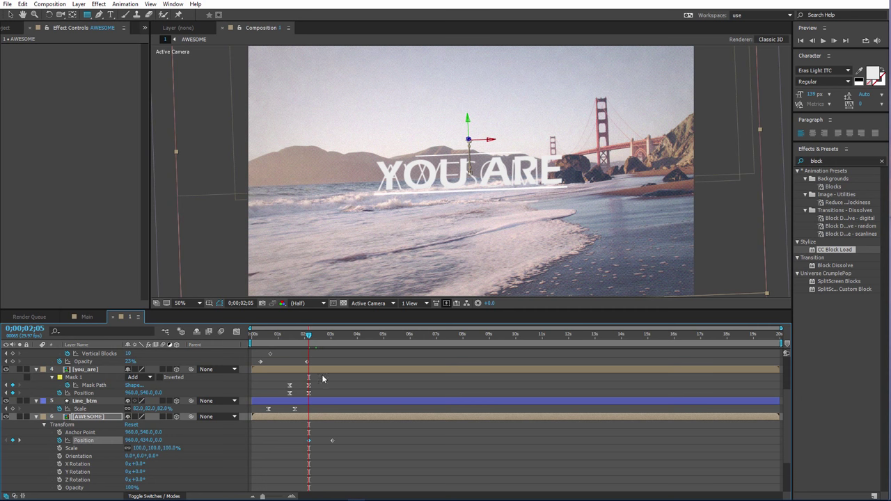
# Step: Move the AWESOME layer's ending Position keyframe to 0;00;02;21 and apply Easy Ease to both Position keyframes
pyautogui.moveTo(309, 341); pyautogui.dragTo(326, 339)
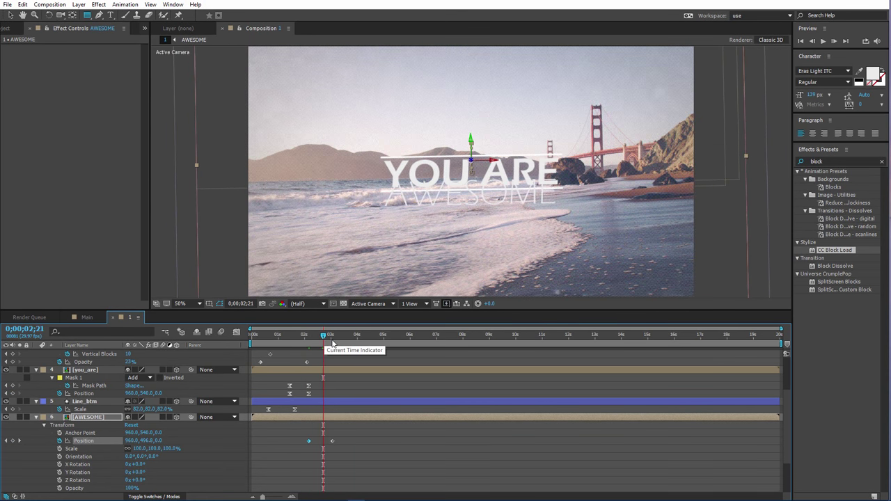
pyautogui.moveTo(332, 442); pyautogui.dragTo(321, 441)
pyautogui.rightClick(307, 442)
pyautogui.moveTo(362, 435)
pyautogui.click(449, 374)
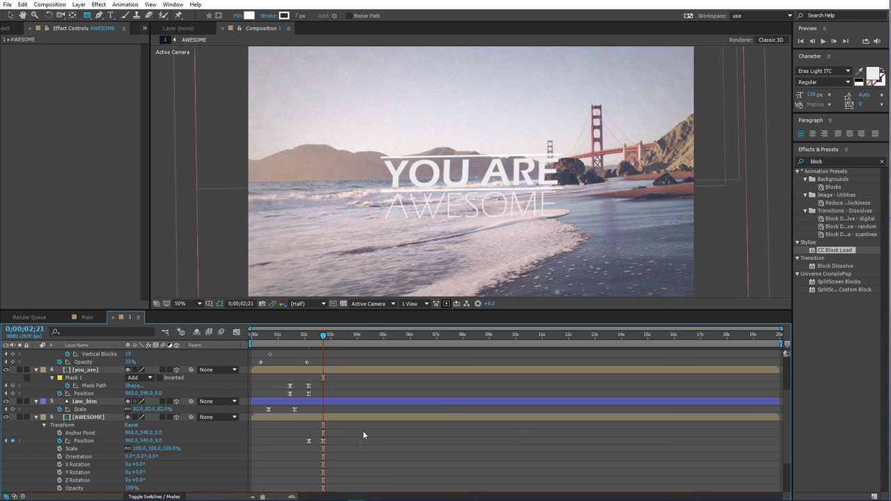
pyautogui.click(81, 417)
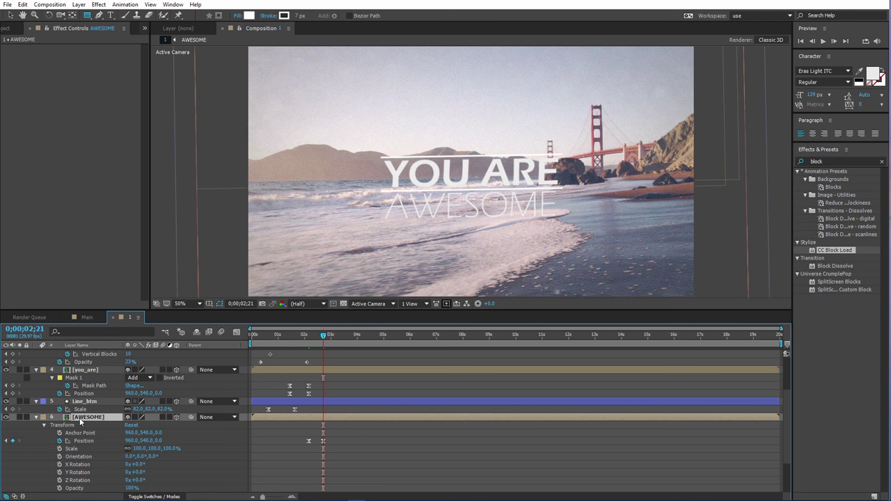
# Step: Draw a rectangular mask on the AWESOME layer covering the area below the bottom line
pyautogui.press('p')
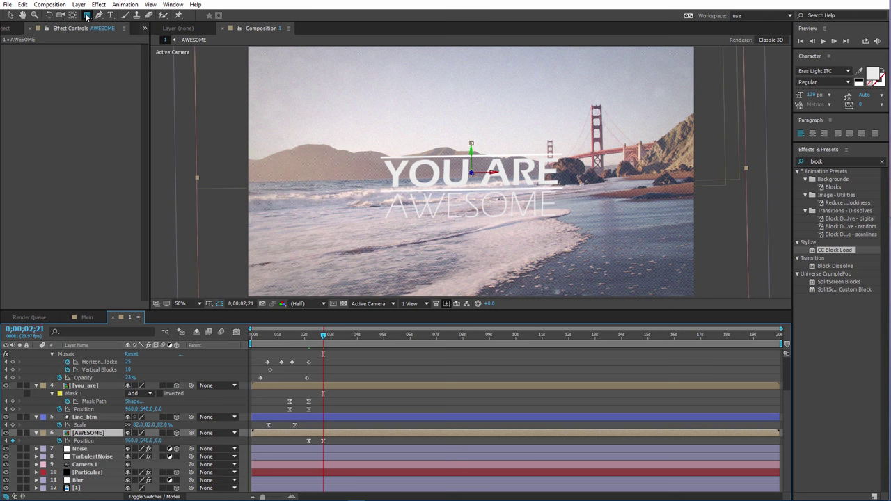
pyautogui.press(',')
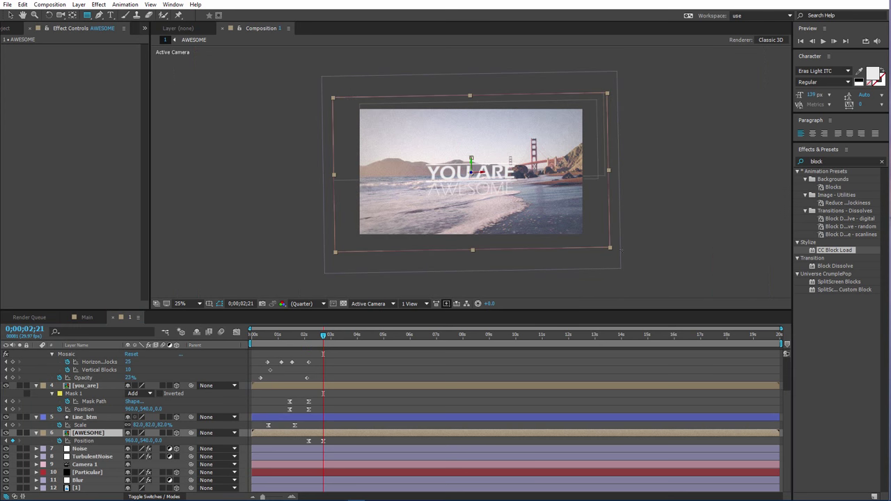
pyautogui.moveTo(614, 255); pyautogui.dragTo(340, 181)
pyautogui.press('.')
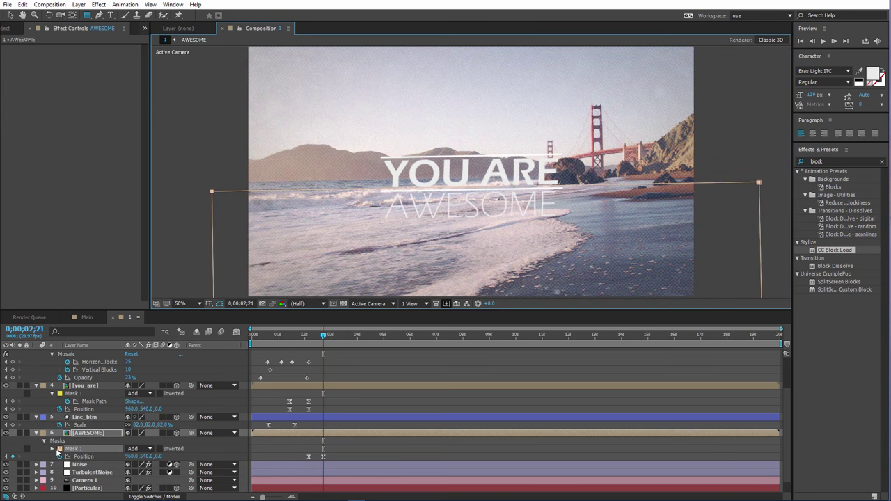
# Step: Keyframe the AWESOME mask's Mask Path at 0;00;02;21 and show only the layer's keyframed properties
pyautogui.click(53, 449)
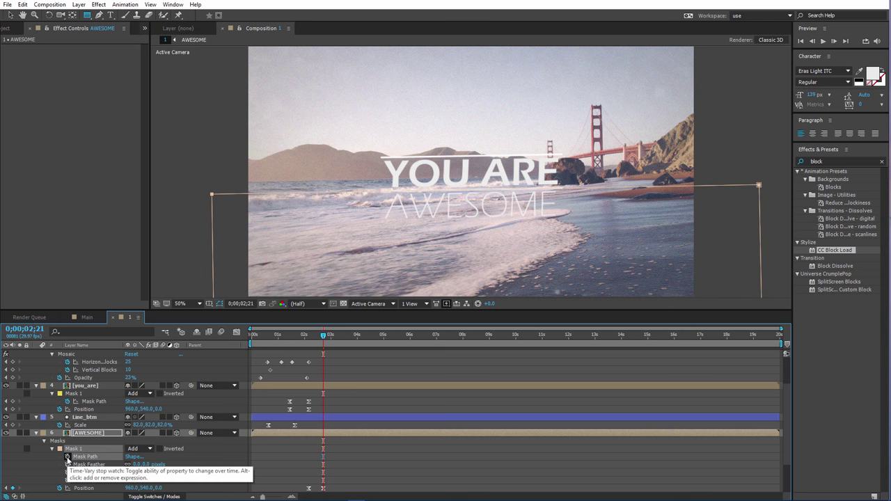
pyautogui.click(67, 456)
pyautogui.click(101, 433)
pyautogui.press('u')
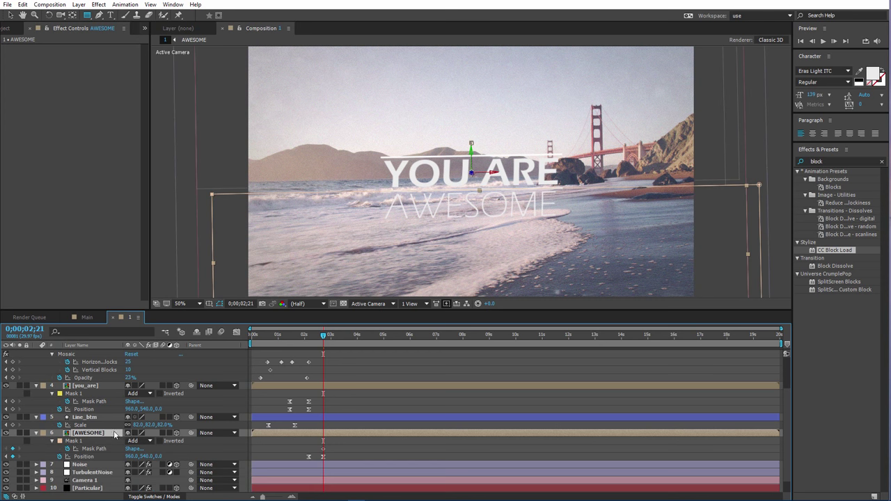
# Step: At 0;00;02;05, shift the AWESOME layer's Mask Path down below the bottom line so the word is fully hidden
pyautogui.moveTo(322, 337); pyautogui.dragTo(309, 338)
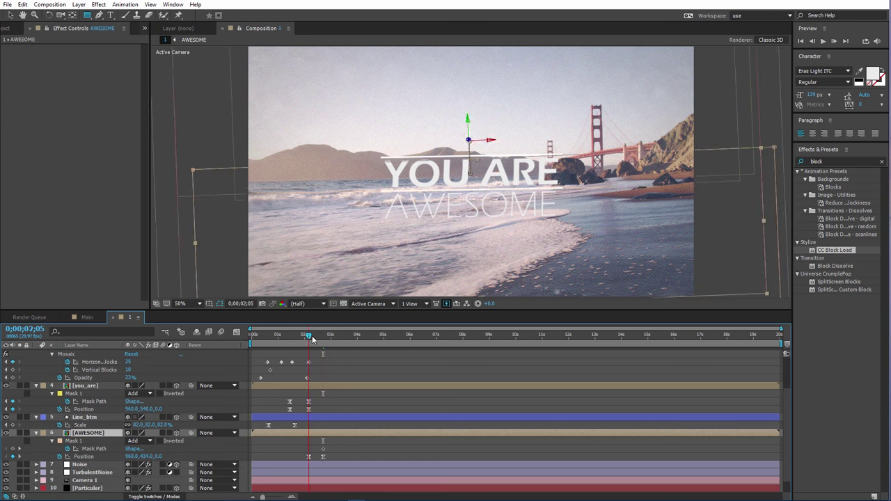
pyautogui.click(91, 449)
pyautogui.hotkey('shift', 'Down')
pyautogui.hotkey('shift', 'Down')
pyautogui.hotkey('shift', 'Down')
pyautogui.hotkey('shift', 'Down')
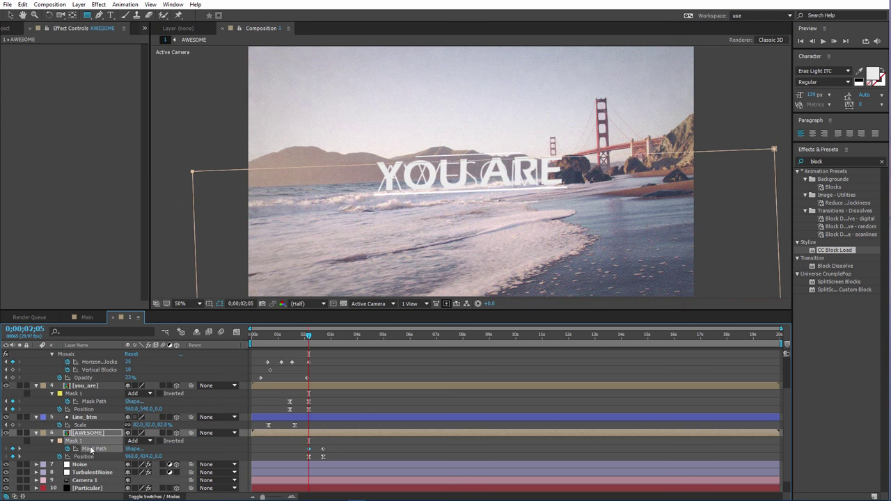
pyautogui.hotkey('shift', 'Down')
pyautogui.hotkey('shift', 'Down')
pyautogui.hotkey('shift', 'Down')
pyautogui.hotkey('shift', 'Down')
pyautogui.hotkey('shift', 'Down')
pyautogui.hotkey('shift', 'Down')
pyautogui.hotkey('shift', 'Down')
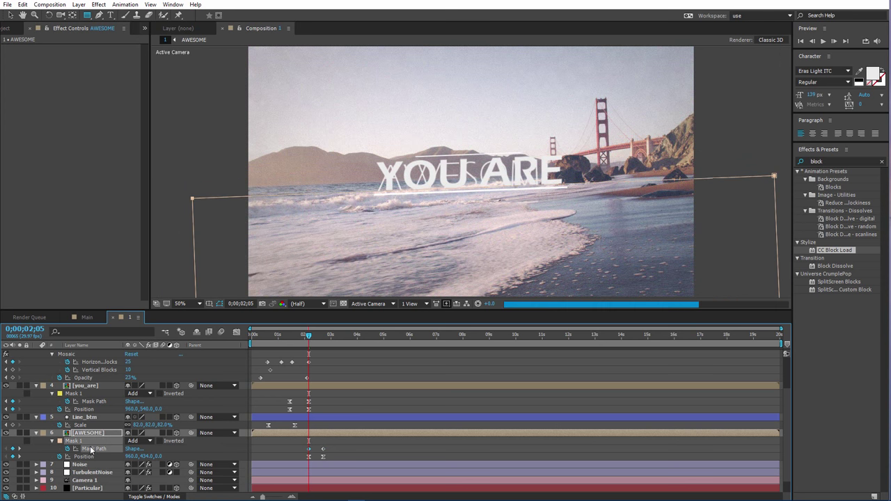
pyautogui.hotkey('shift', 'Down')
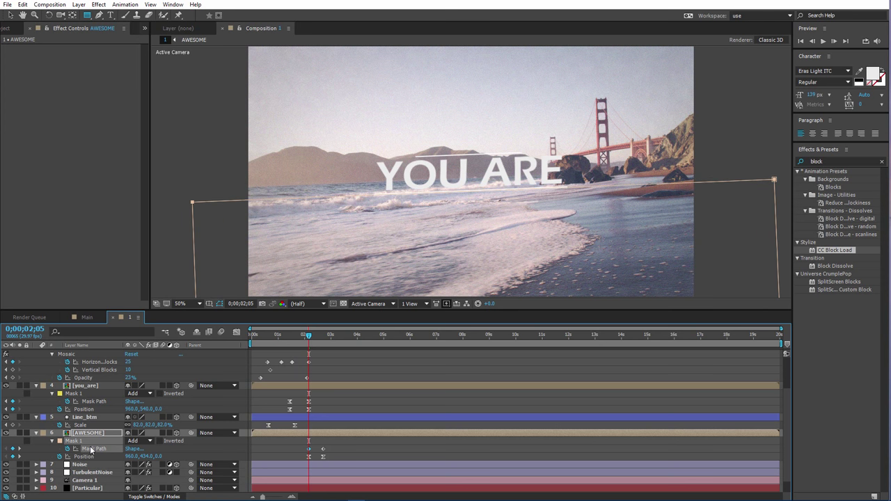
# Step: Add in-between Mask Path keyframes to AWESOME at 0;00;02;09, 02;14, 02;16 and 02;18, keeping the mask edge along the bottom line
pyautogui.moveTo(311, 340); pyautogui.dragTo(314, 340)
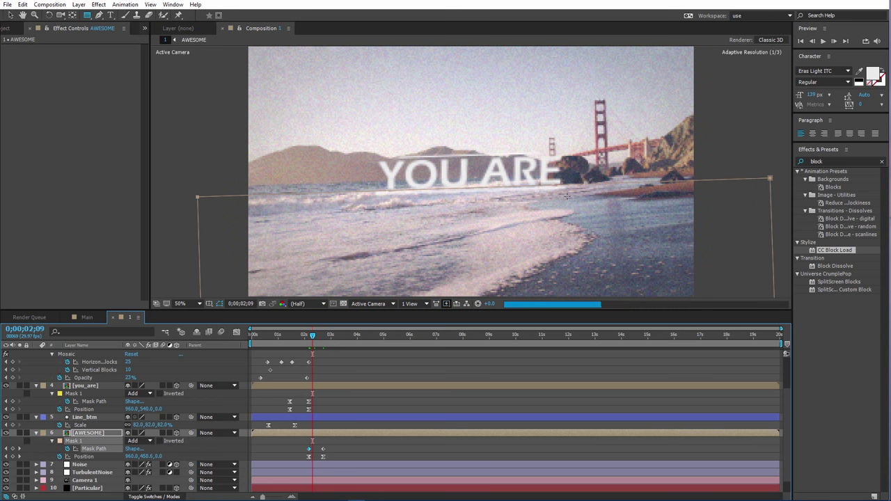
pyautogui.press('/')
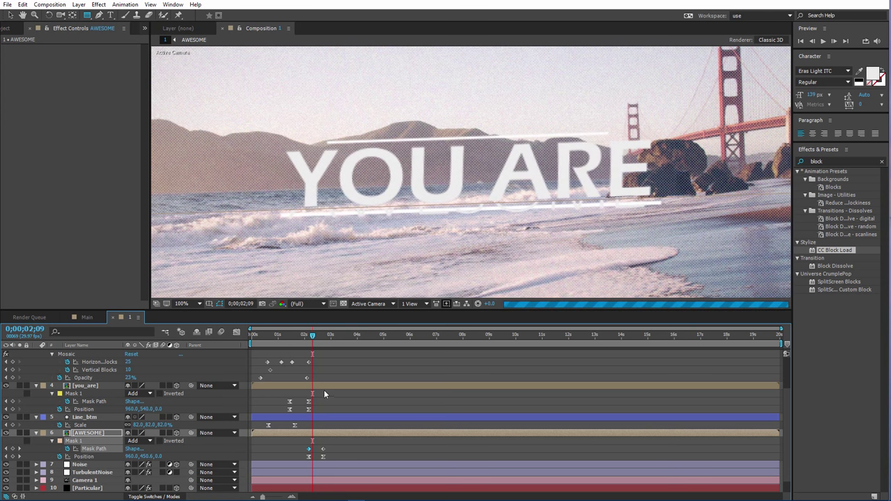
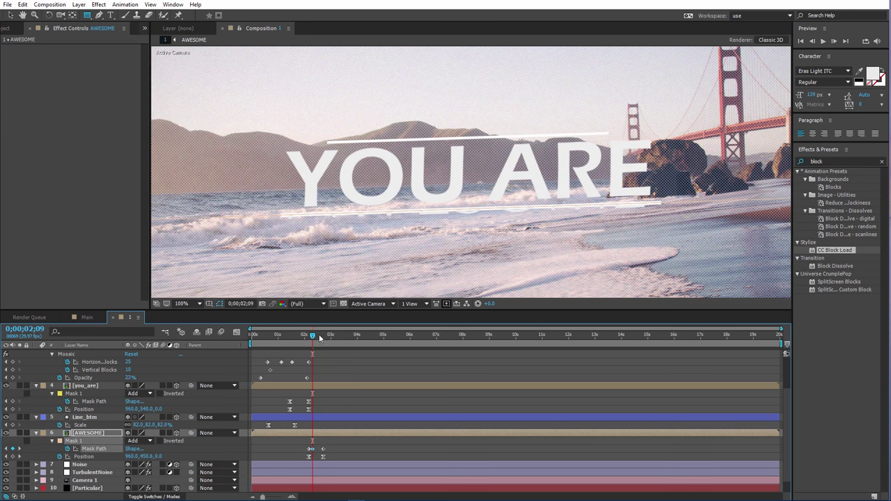
pyautogui.moveTo(312, 336); pyautogui.dragTo(316, 336)
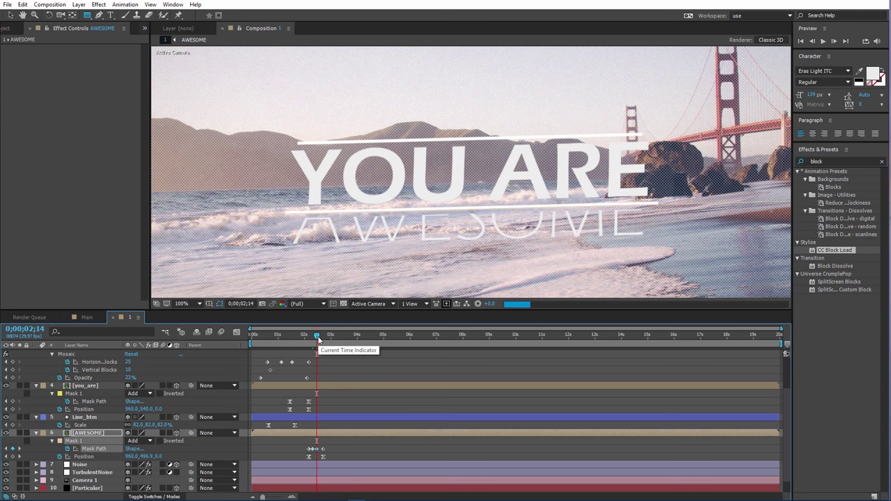
pyautogui.click(319, 337)
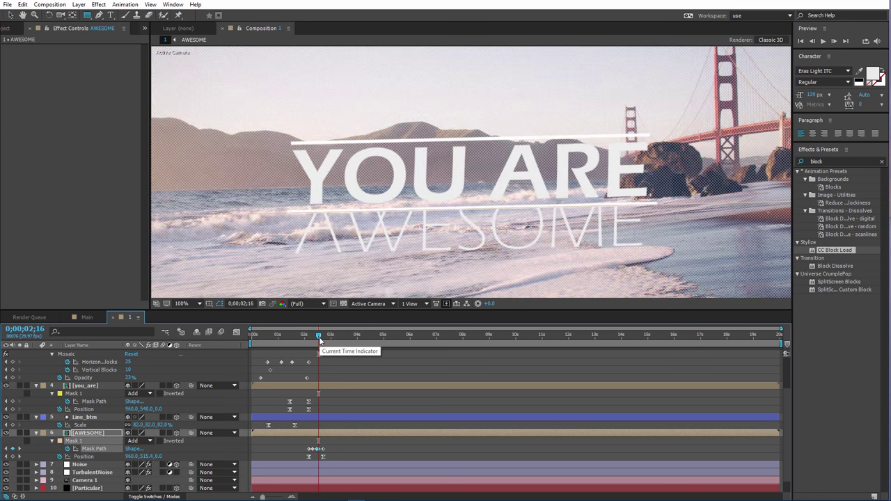
pyautogui.moveTo(319, 337); pyautogui.dragTo(321, 337)
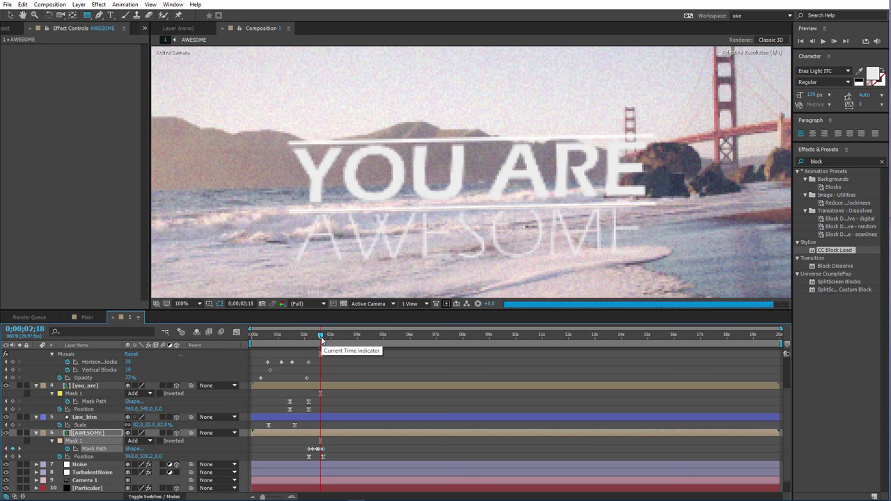
pyautogui.moveTo(321, 337); pyautogui.dragTo(323, 335)
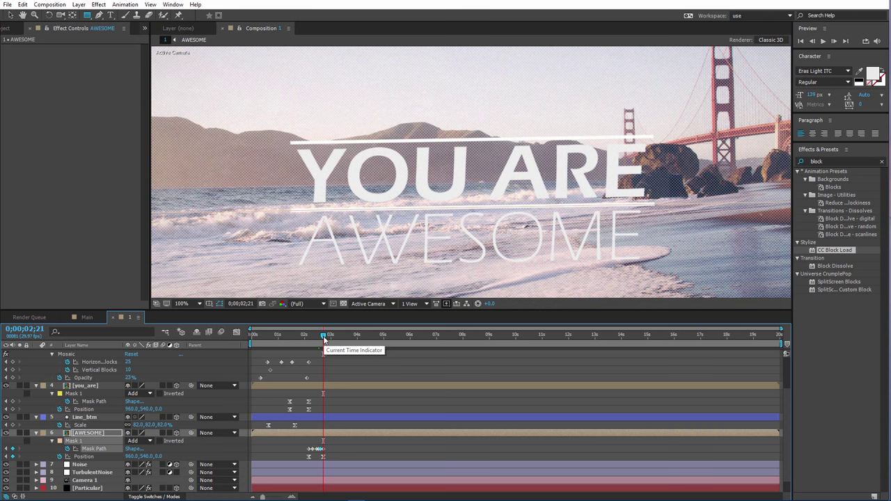
# Step: Preview the AWESOME text reveal from 0;00;01;27
pyautogui.moveTo(323, 337); pyautogui.dragTo(302, 342)
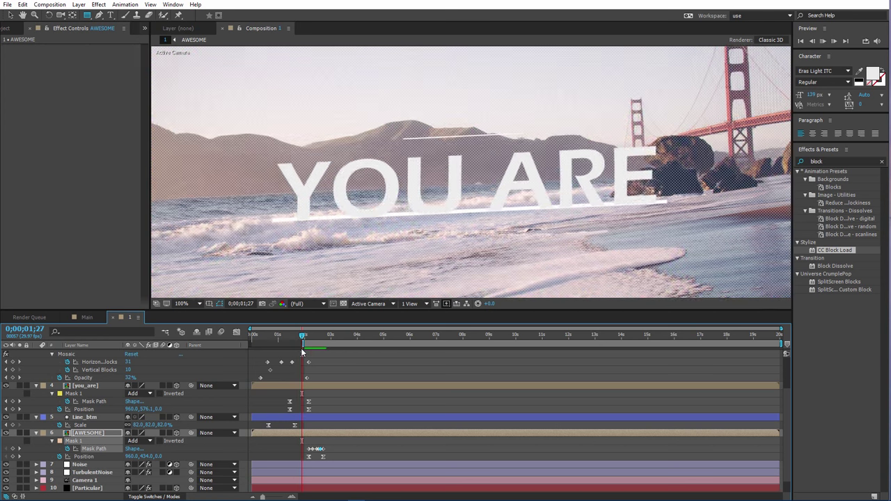
pyautogui.press('space')
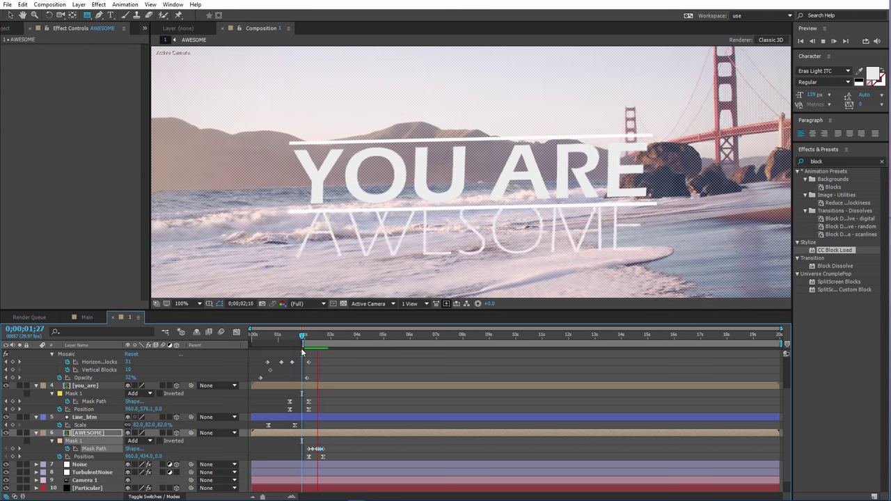
pyautogui.press('space')
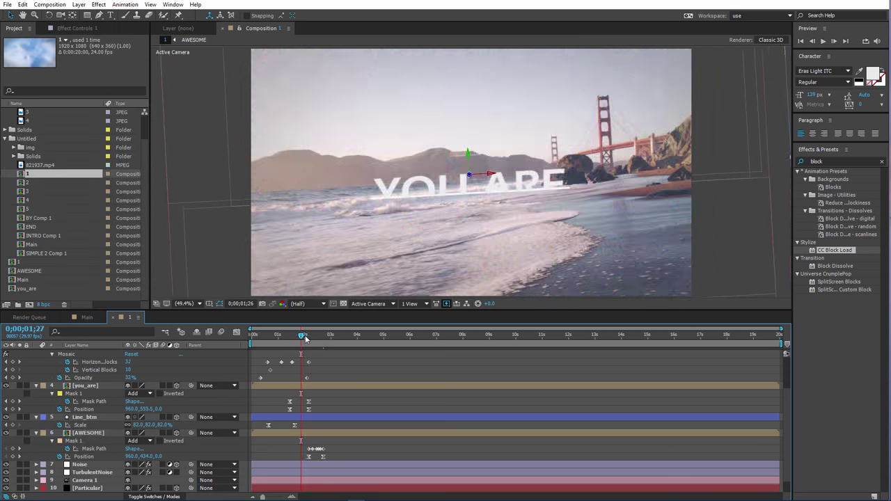
# Step: Select and copy all layers of composition 1, from ChkBrd down to the beach photo
pyautogui.moveTo(306, 344); pyautogui.dragTo(383, 344)
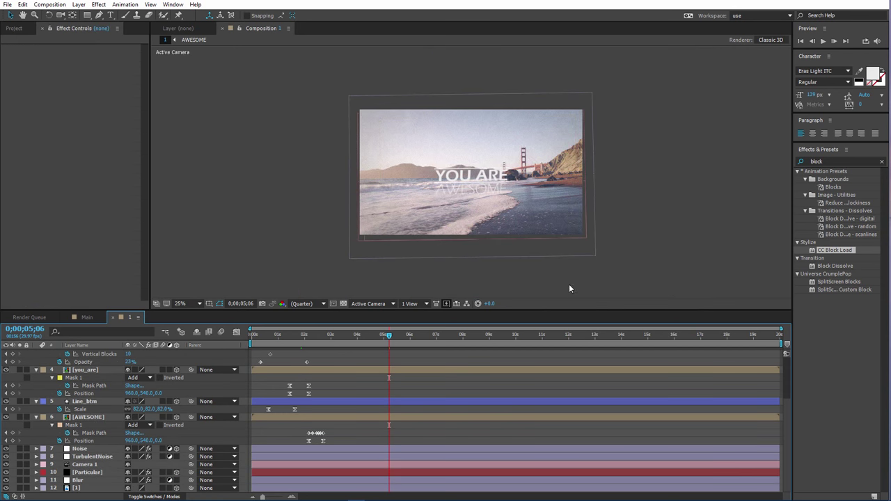
pyautogui.scroll(3, 124, 401)
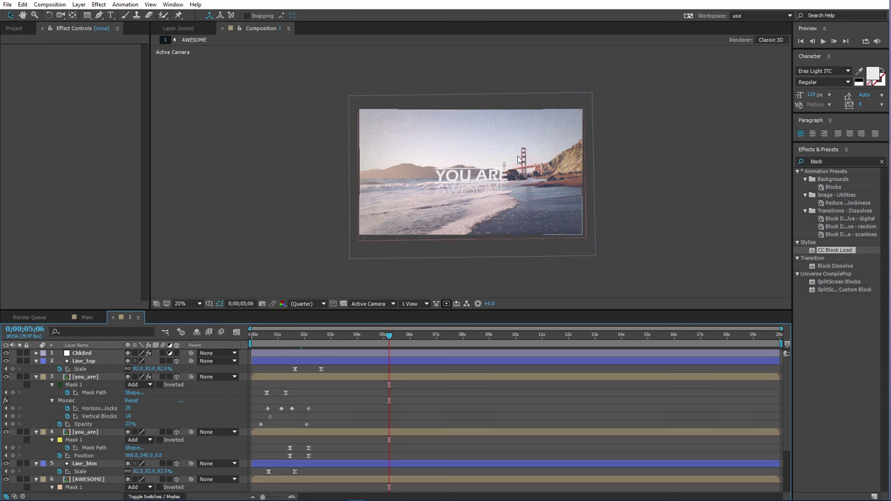
pyautogui.click(81, 353)
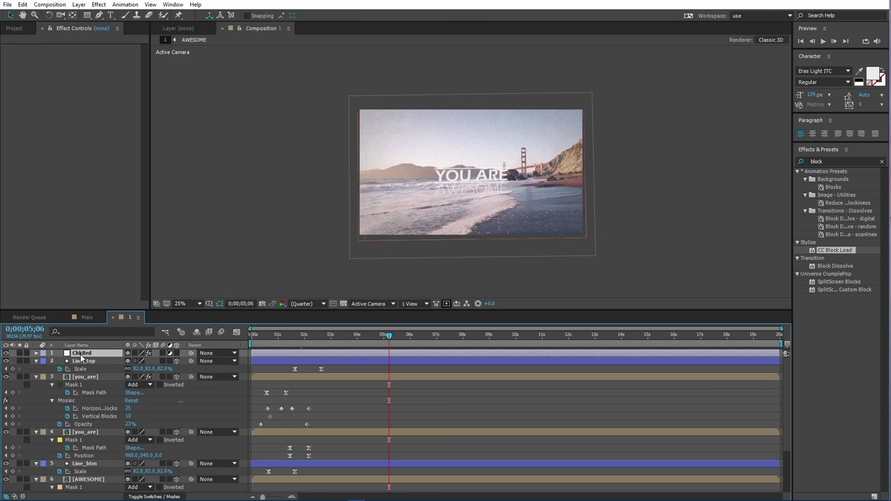
pyautogui.scroll(-4, 82, 362)
pyautogui.scroll(-2, 78, 486)
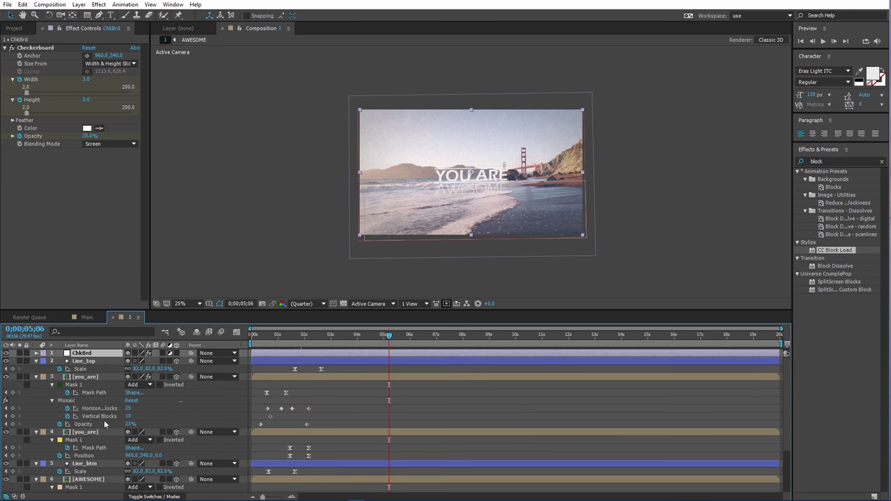
pyautogui.scroll(2, 80, 489)
pyautogui.keyDown('shift'); pyautogui.click(78, 488); pyautogui.keyUp('shift')
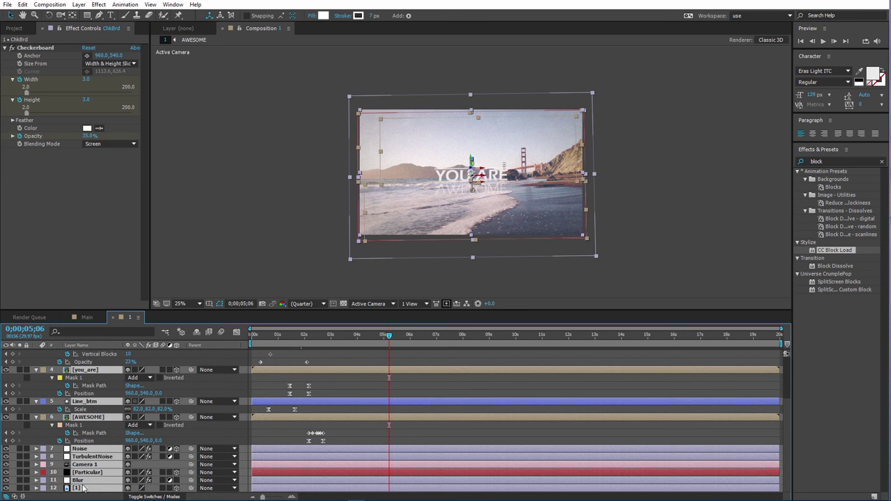
pyautogui.scroll(3, 117, 376)
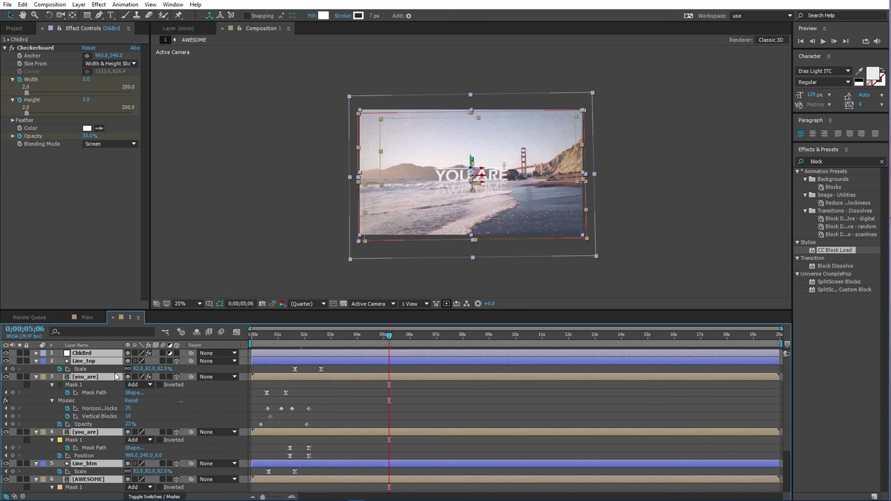
# Step: Create a new composition named 2 with the HDTV 1080 29.97 preset and a 20-second duration
pyautogui.click(87, 317)
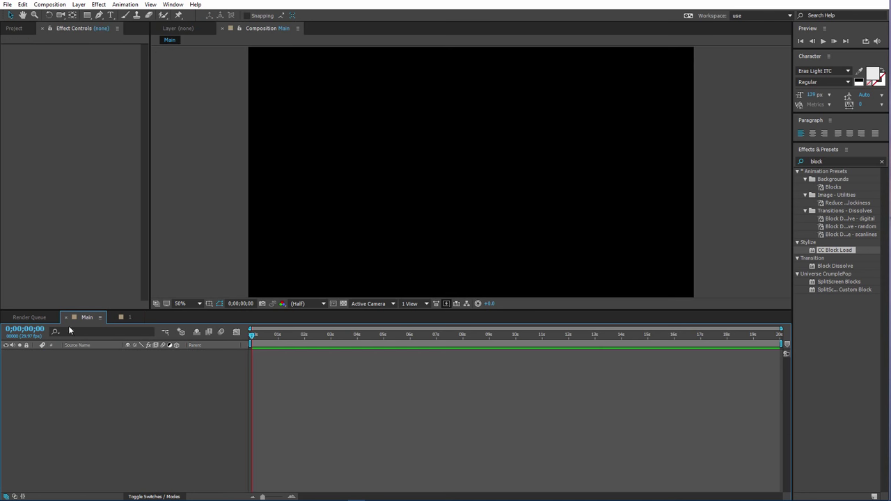
pyautogui.click(13, 29)
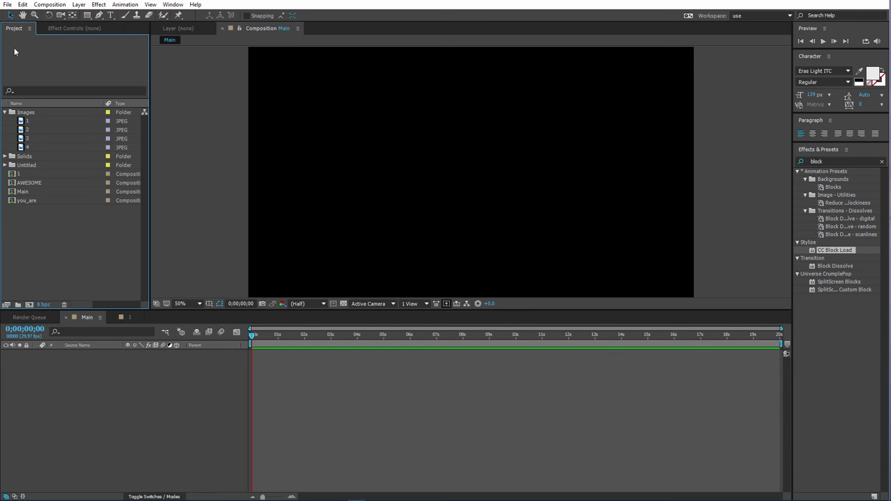
pyautogui.click(29, 304)
pyautogui.write('2')
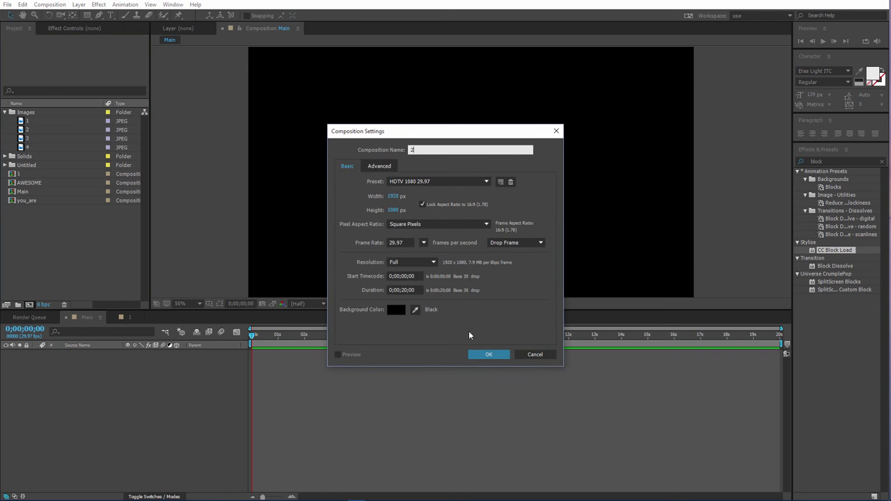
pyautogui.click(488, 354)
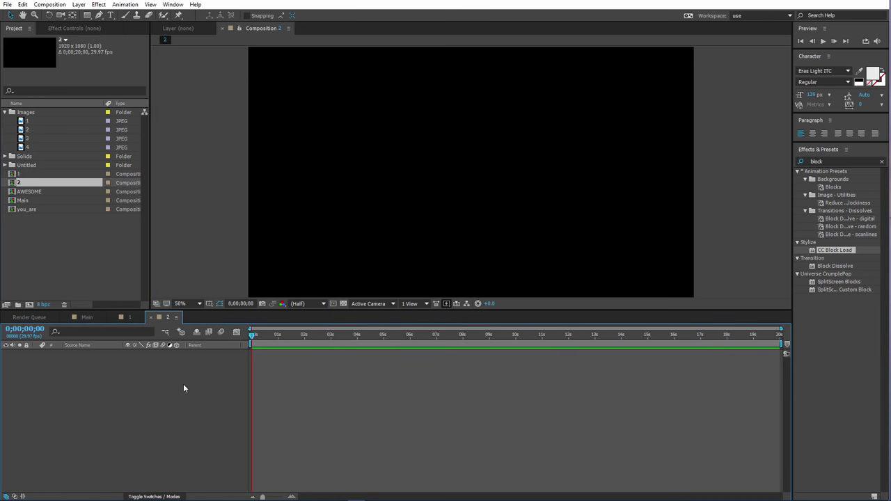
# Step: Paste the copied layers into composition 2 and show the finished title at 0;00;02;28
pyautogui.hotkey('ctrl', 'v')
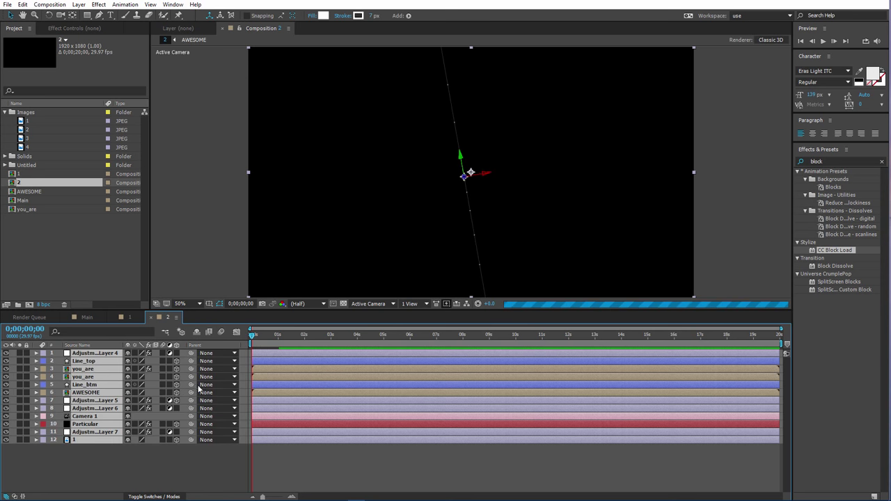
pyautogui.moveTo(252, 335); pyautogui.dragTo(329, 340)
pyautogui.click(369, 466)
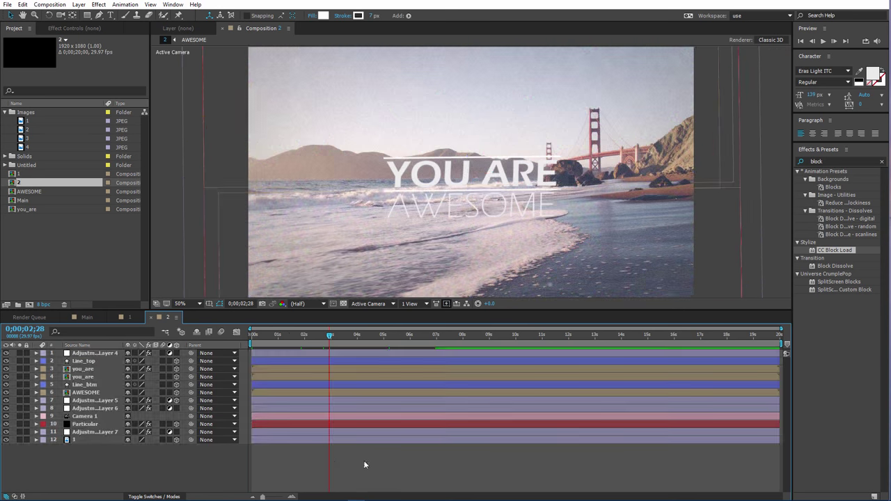
# Step: Add image 3 from the Images folder to composition 2, directly above the beach photo layer
pyautogui.click(26, 130)
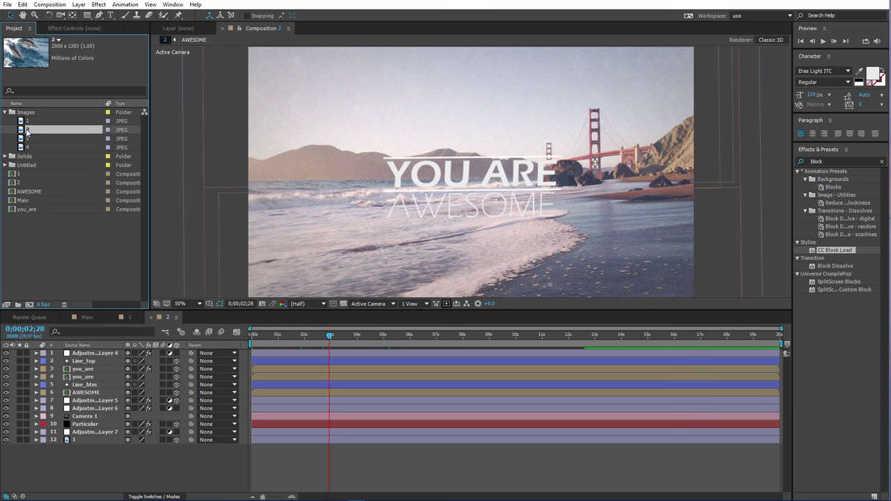
pyautogui.click(26, 138)
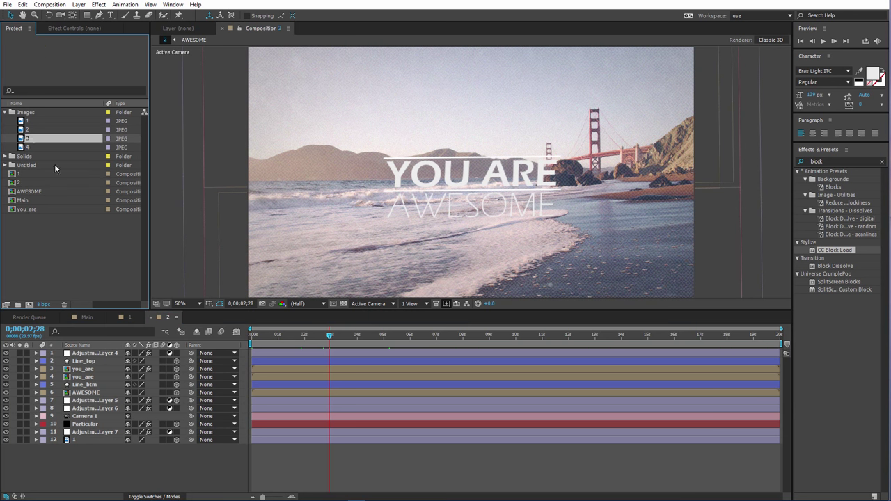
pyautogui.moveTo(139, 138); pyautogui.dragTo(99, 466)
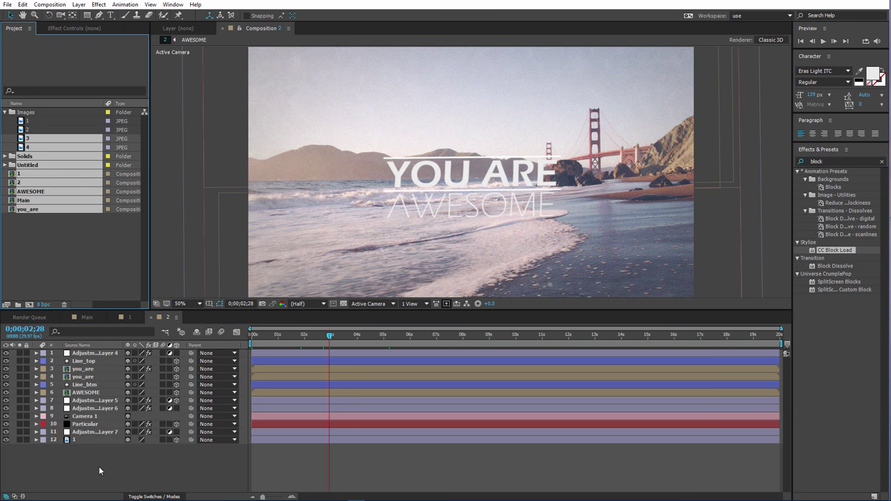
pyautogui.click(39, 131)
pyautogui.click(28, 139)
pyautogui.moveTo(27, 138); pyautogui.dragTo(81, 438)
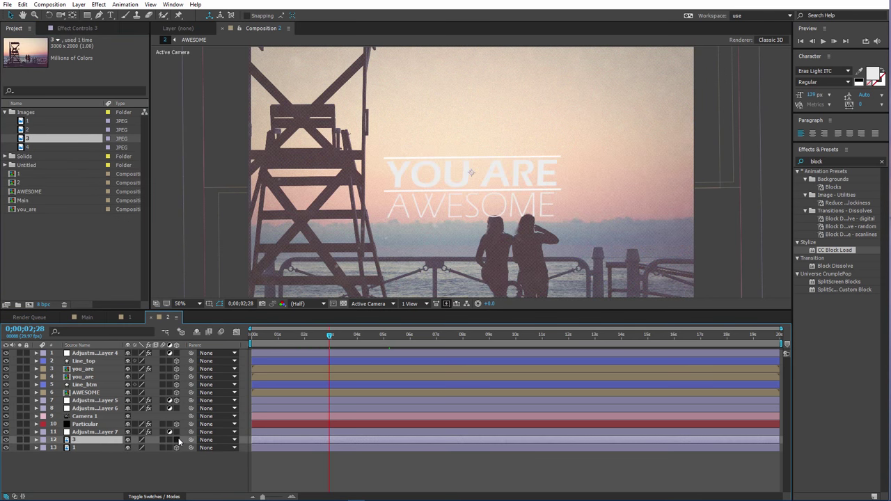
# Step: Scale the image 3 layer uniformly to 56% and hide the original beach photo layer 1
pyautogui.press('s')
pyautogui.scroll(-2, 380, 197)
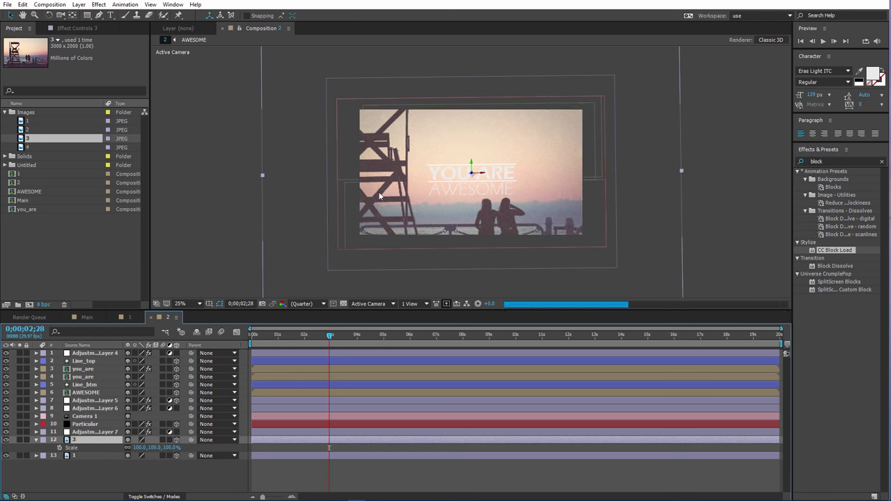
pyautogui.click(167, 448)
pyautogui.write('40')
pyautogui.press('Return')
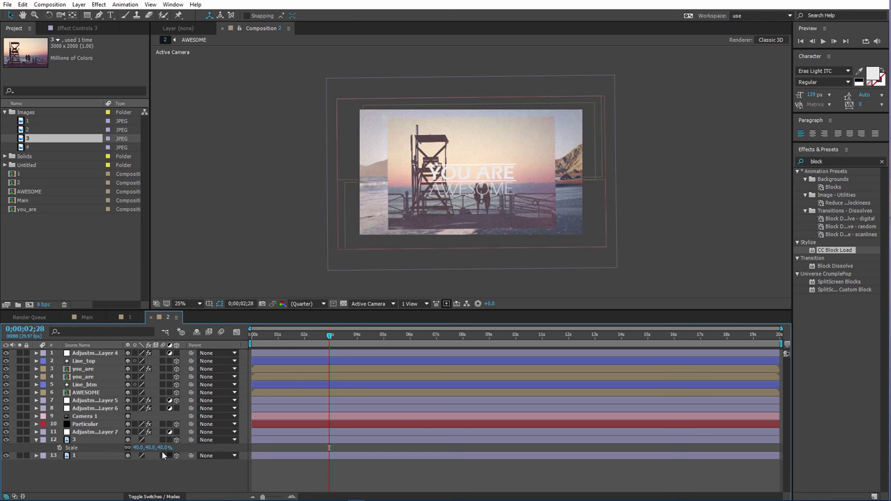
pyautogui.moveTo(160, 448); pyautogui.dragTo(170, 447)
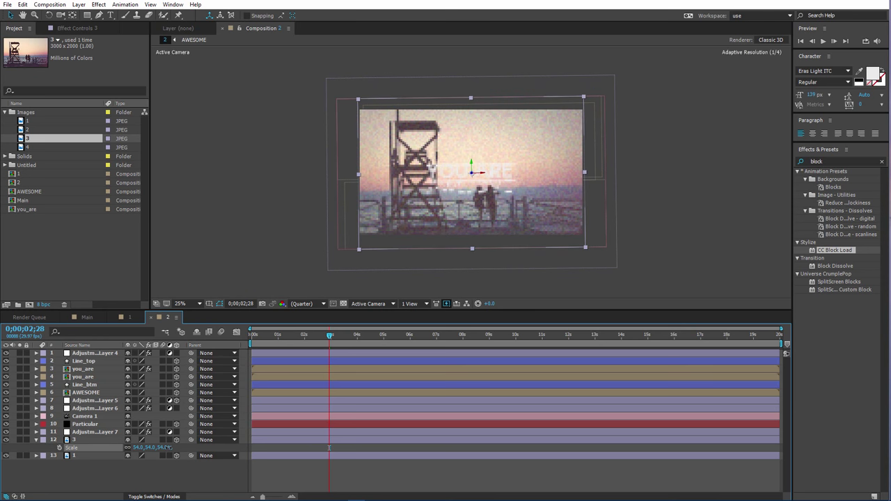
pyautogui.click(162, 448)
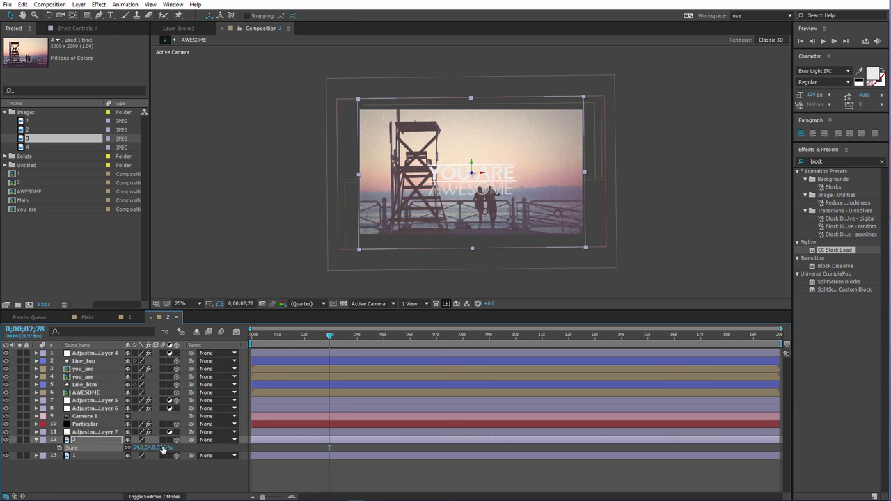
pyautogui.write('56')
pyautogui.press('Return')
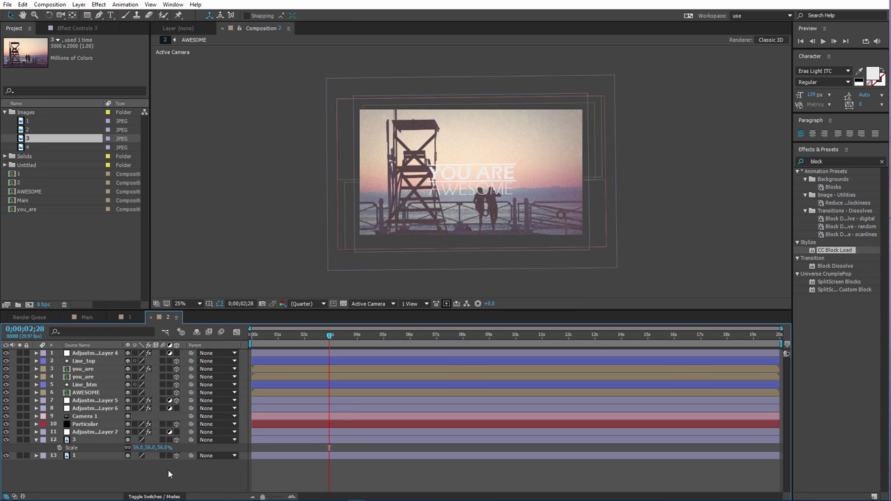
pyautogui.click(6, 456)
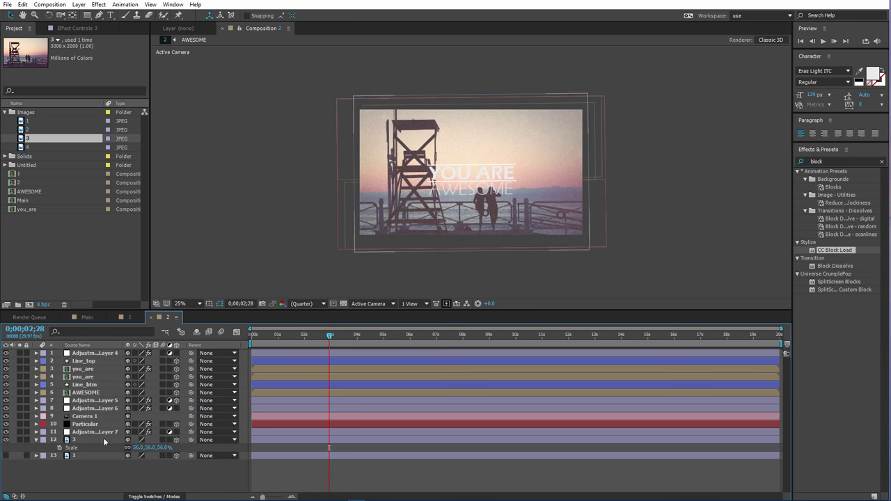
pyautogui.press('.')
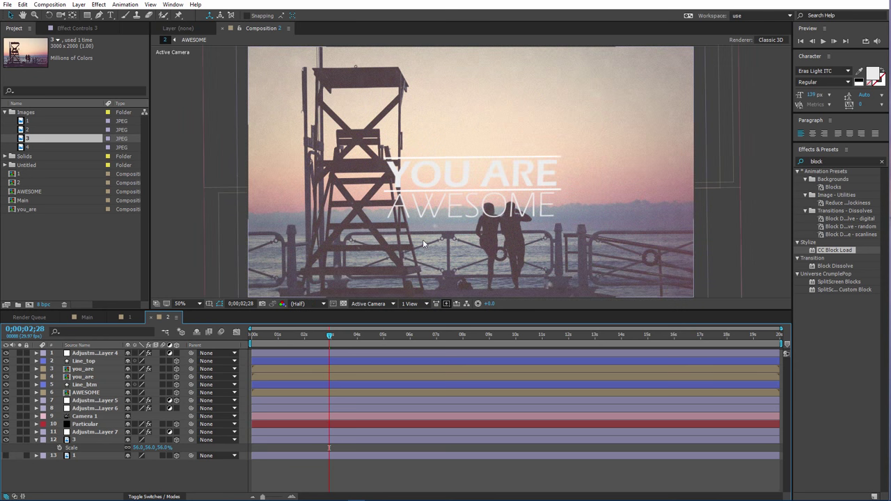
# Step: Hide the upper you_are layer and the Line_btm layer in composition 2
pyautogui.click(91, 369)
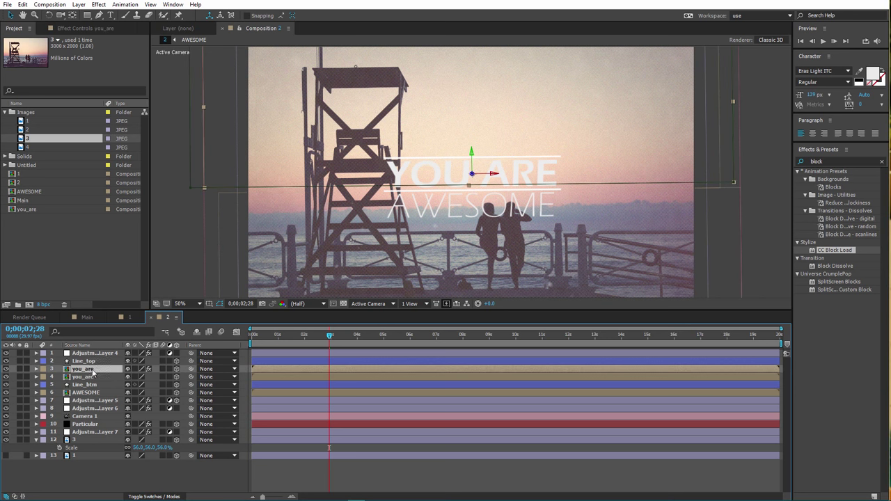
pyautogui.click(84, 384)
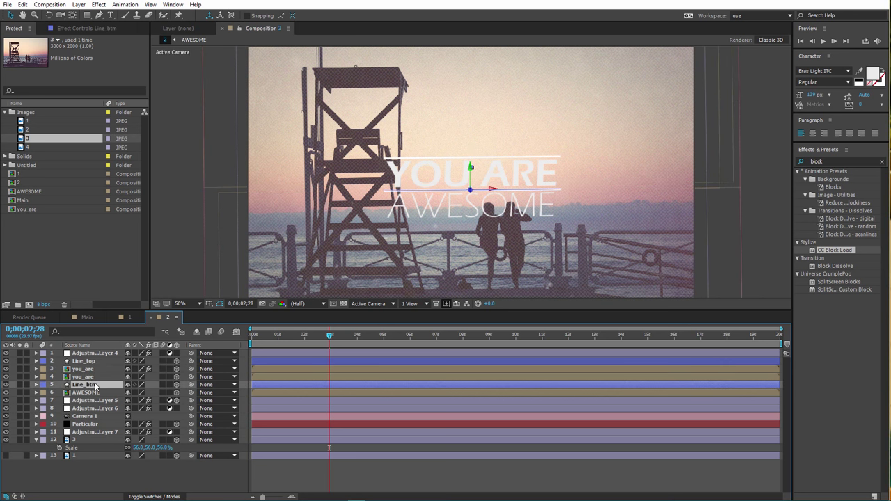
pyautogui.click(5, 385)
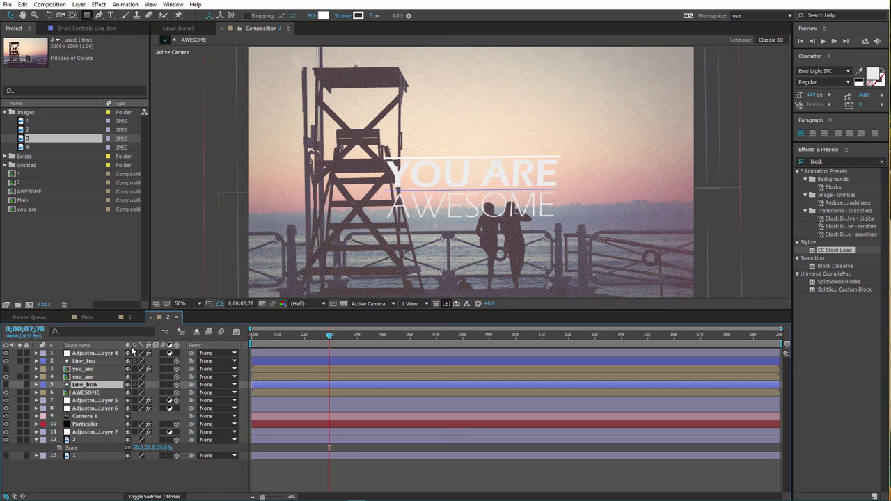
# Step: Draw a white 3D rectangle shape layer covering the YOU ARE text and place it directly below the second you_are layer
pyautogui.click(125, 472)
pyautogui.click(87, 14)
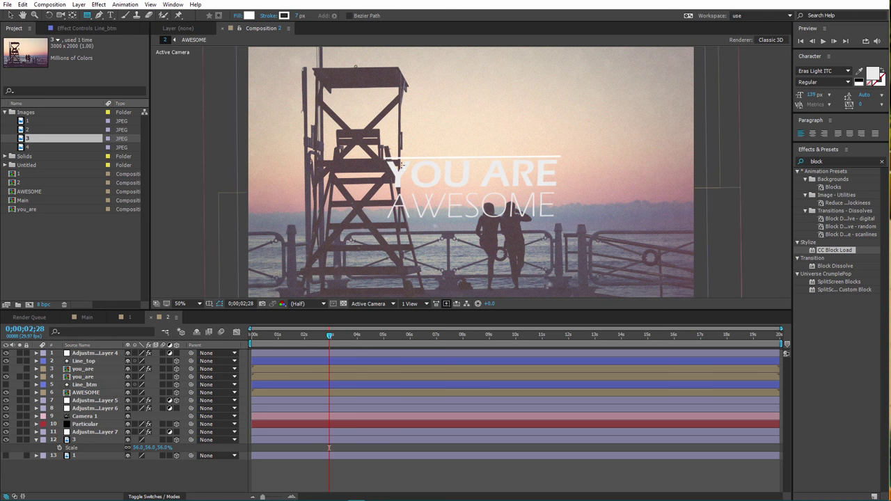
pyautogui.moveTo(385, 159); pyautogui.dragTo(559, 195)
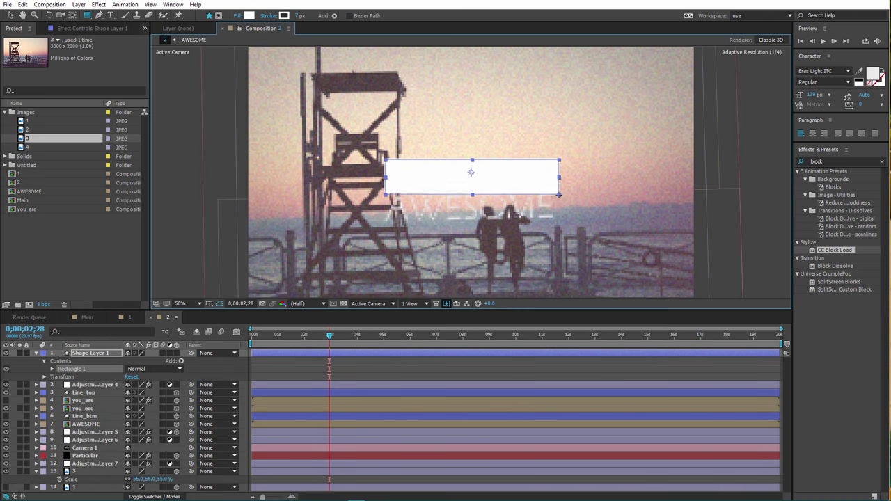
pyautogui.click(176, 354)
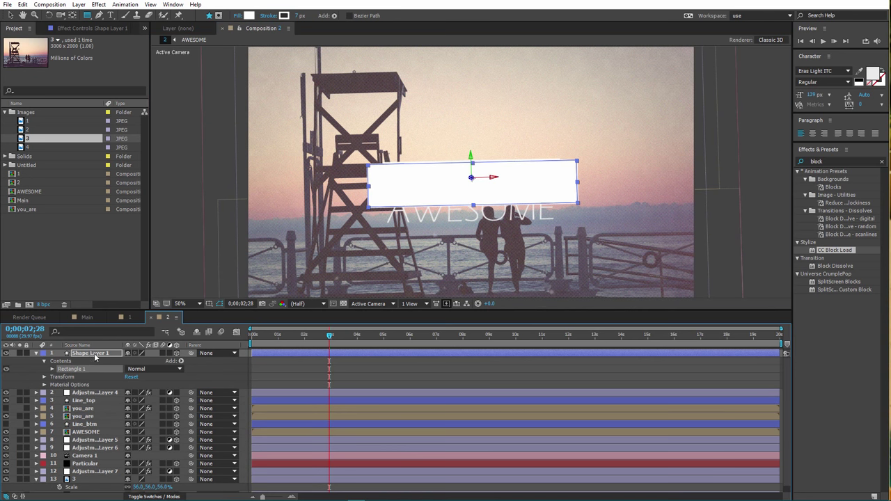
pyautogui.moveTo(96, 357); pyautogui.dragTo(110, 420)
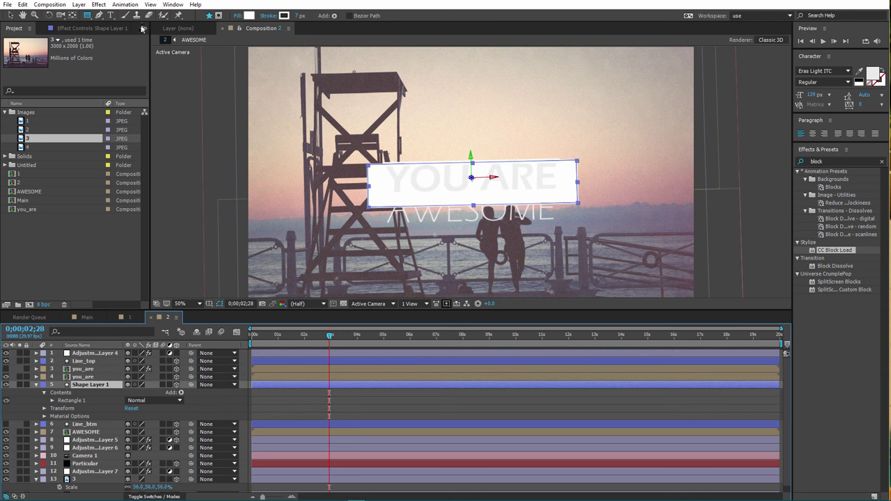
# Step: Change the YOU ARE text colour to pure white inside the you_are composition and return to composition 2
pyautogui.click(110, 14)
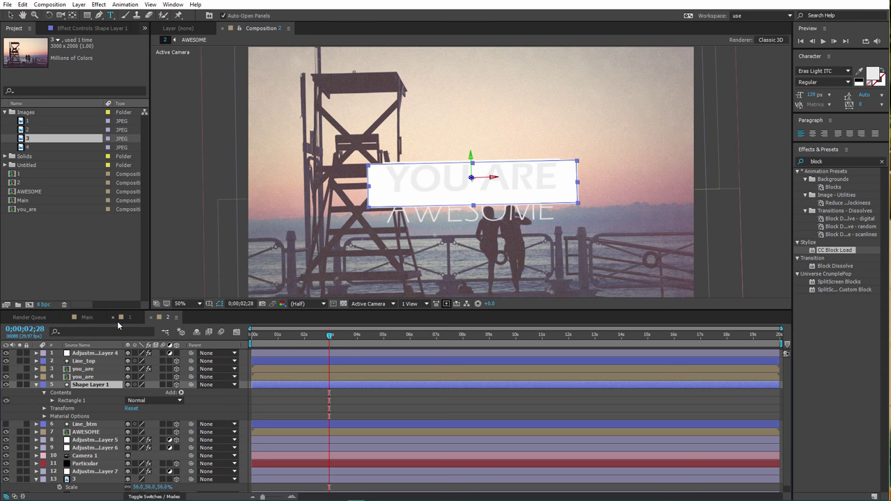
pyautogui.doubleClick(91, 376)
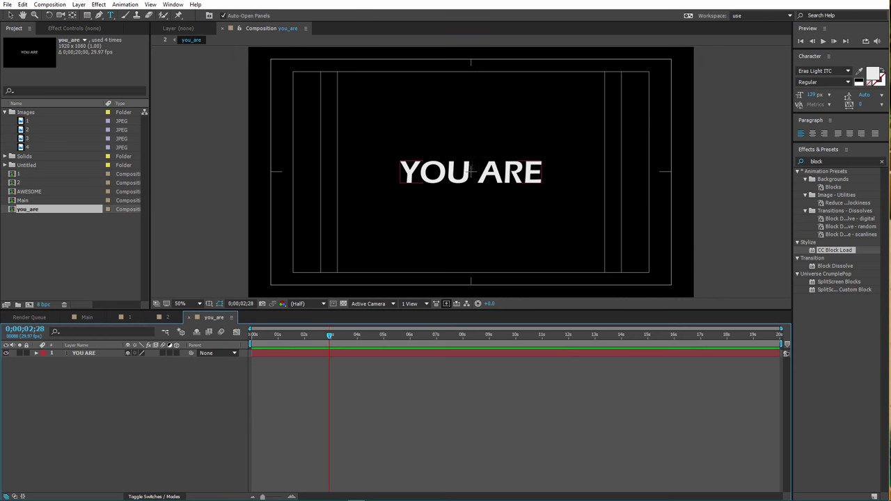
pyautogui.tripleClick(471, 171)
pyautogui.click(873, 74)
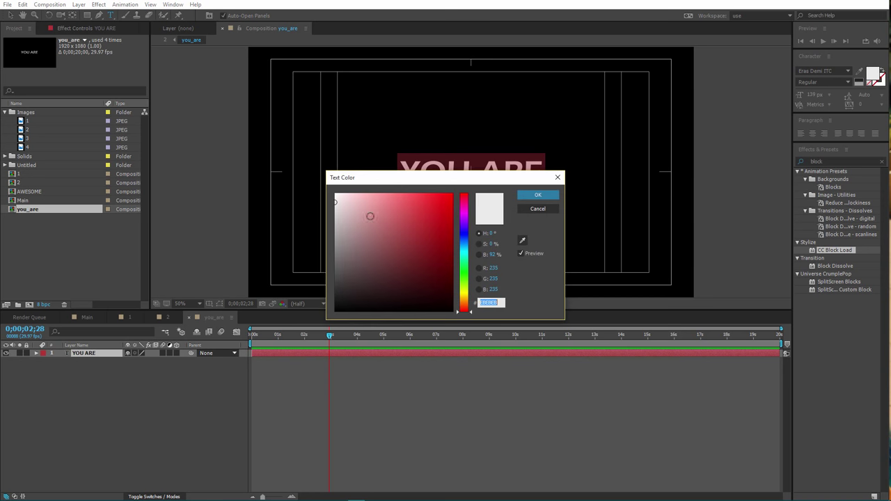
pyautogui.click(538, 194)
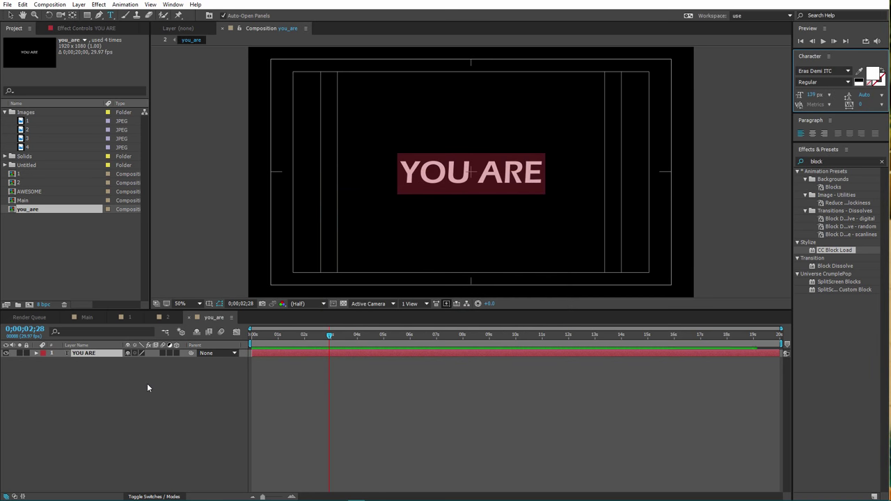
pyautogui.click(147, 388)
pyautogui.click(166, 318)
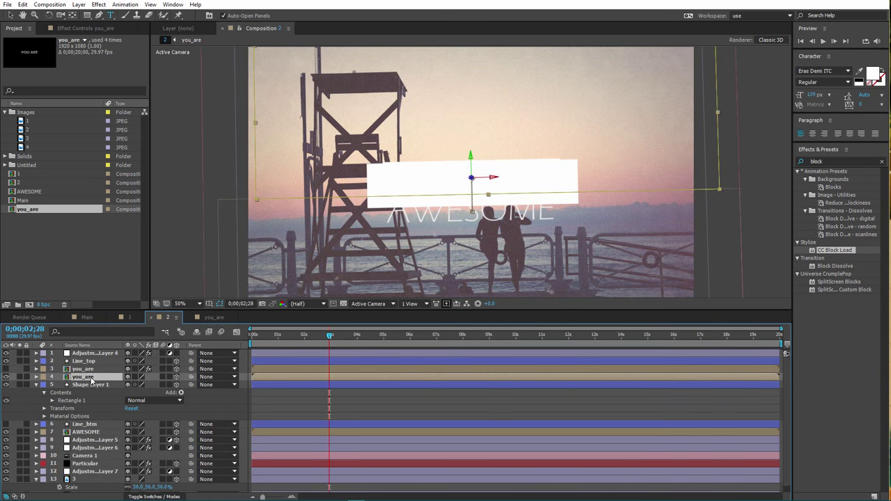
# Step: Change the AWESOME text colour to pure white in its own composition, and close both text compositions
pyautogui.doubleClick(90, 431)
pyautogui.click(463, 197)
pyautogui.hotkey('ctrl', 'a')
pyautogui.click(873, 75)
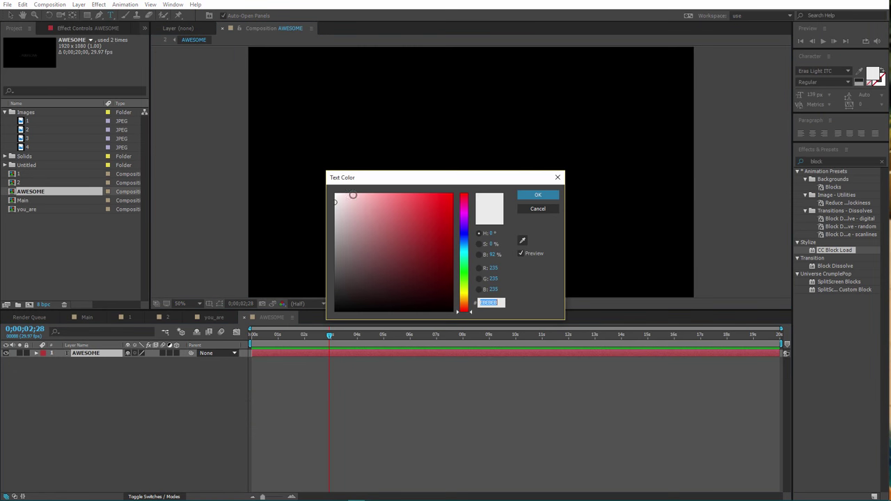
pyautogui.click(538, 195)
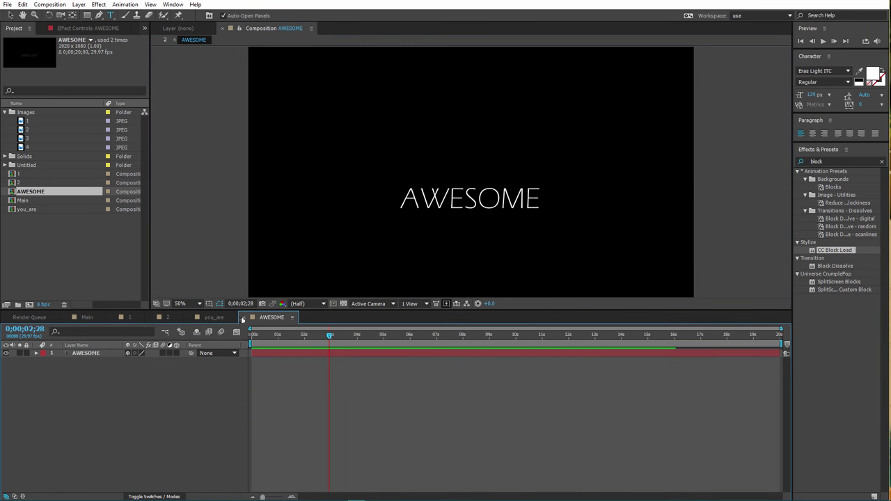
pyautogui.click(244, 318)
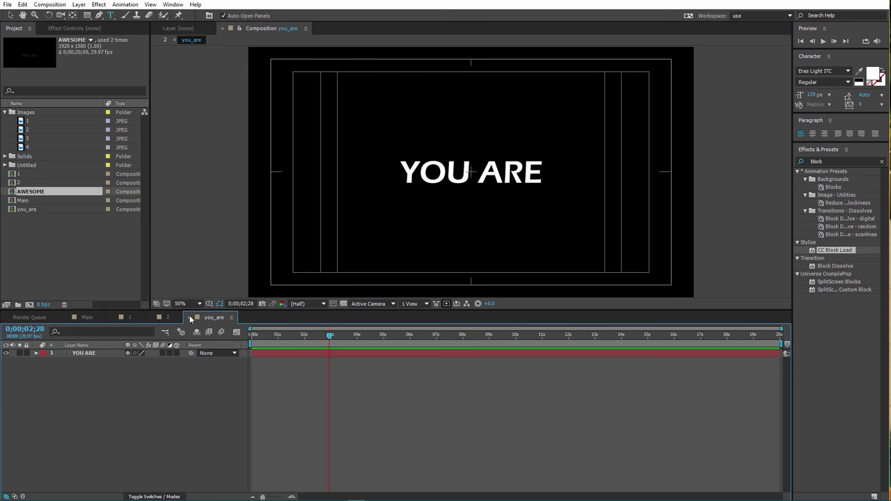
pyautogui.click(190, 318)
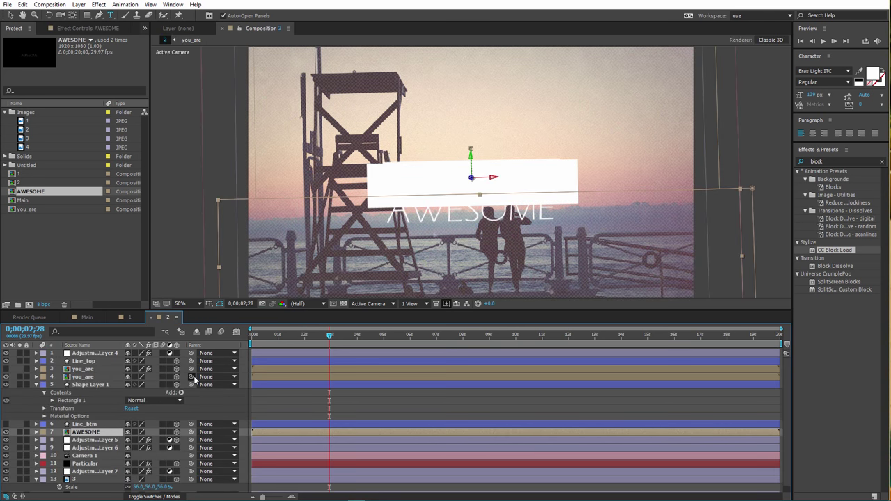
# Step: Create masks from the YOU ARE text layer inside the you_are composition
pyautogui.press('F4')
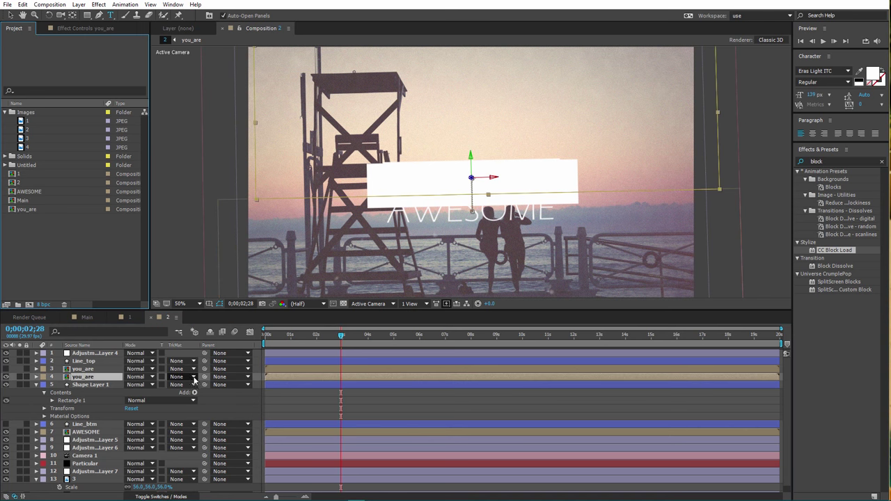
pyautogui.click(99, 379)
pyautogui.doubleClick(100, 379)
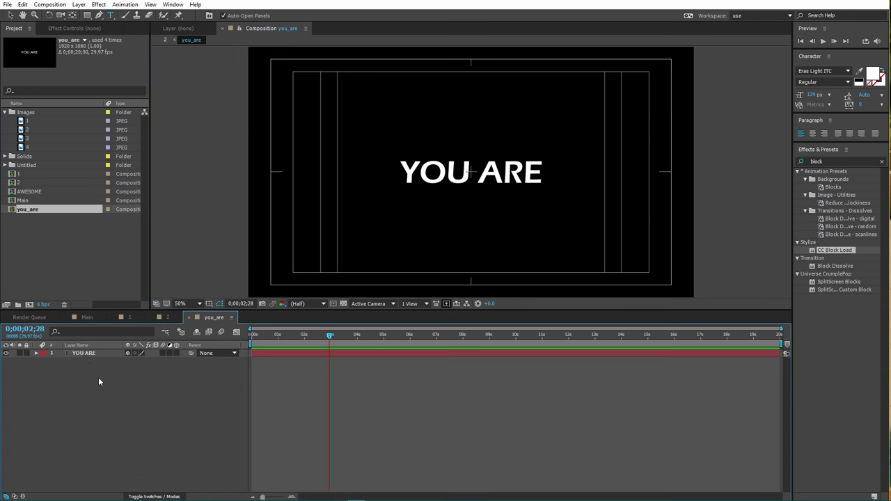
pyautogui.click(83, 353)
pyautogui.rightClick(83, 353)
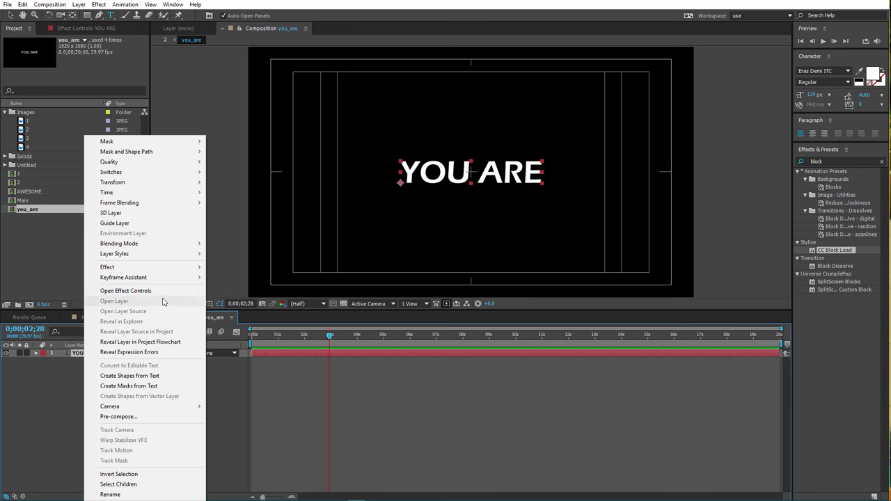
pyautogui.moveTo(164, 280)
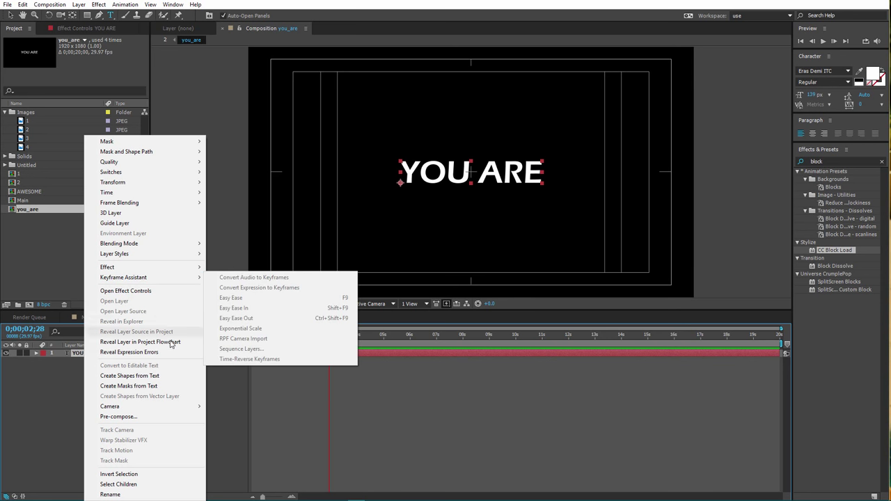
pyautogui.click(149, 386)
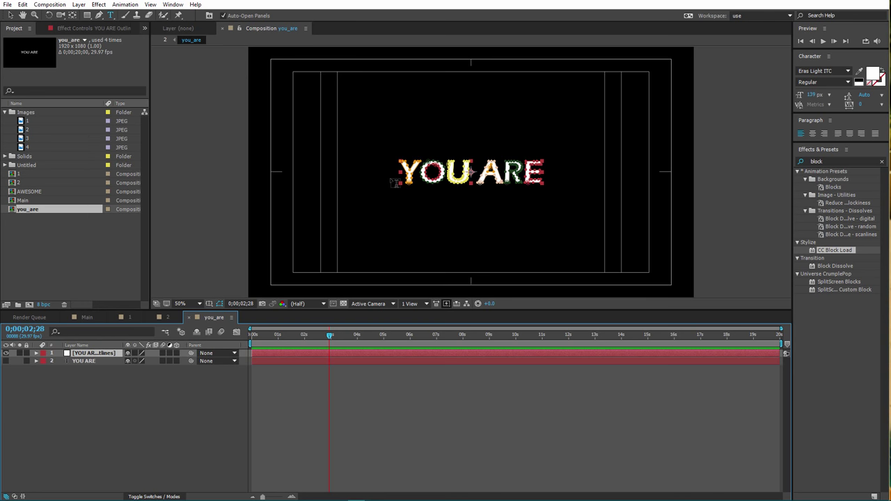
# Step: Select all the letter masks from Y to E on the YOU ARE outlines layer
pyautogui.click(8, 15)
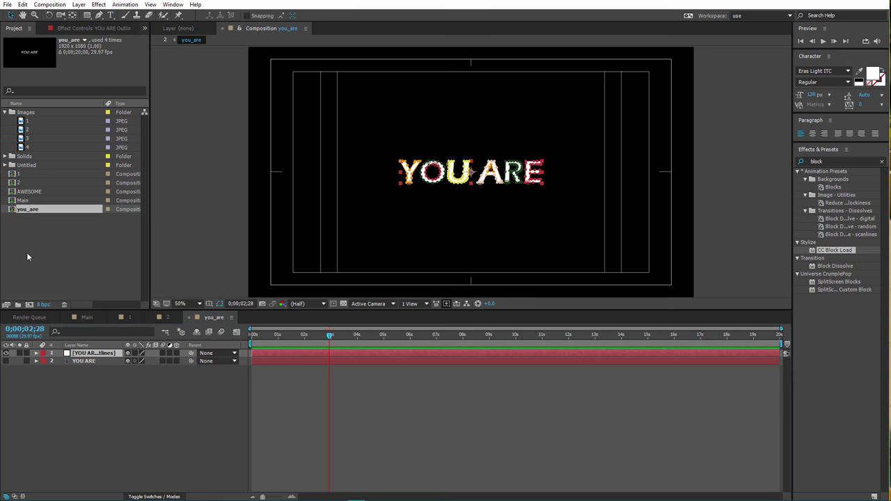
pyautogui.click(40, 354)
pyautogui.click(38, 354)
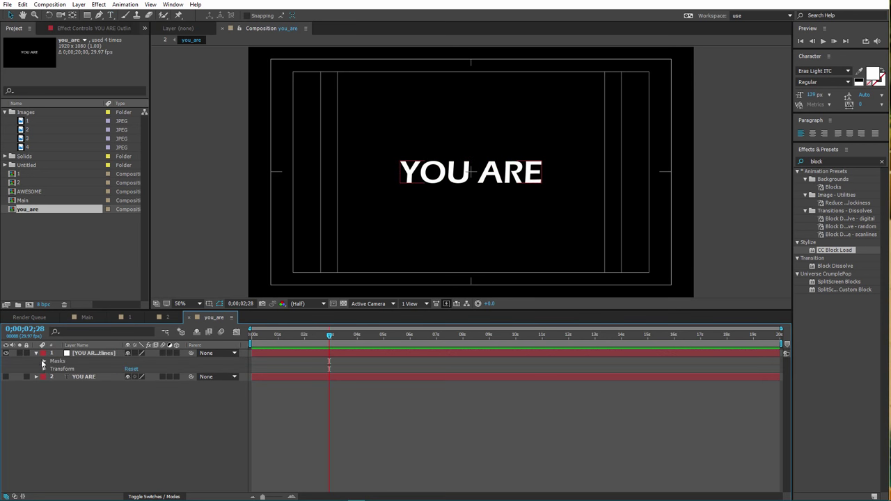
pyautogui.click(45, 362)
pyautogui.click(64, 369)
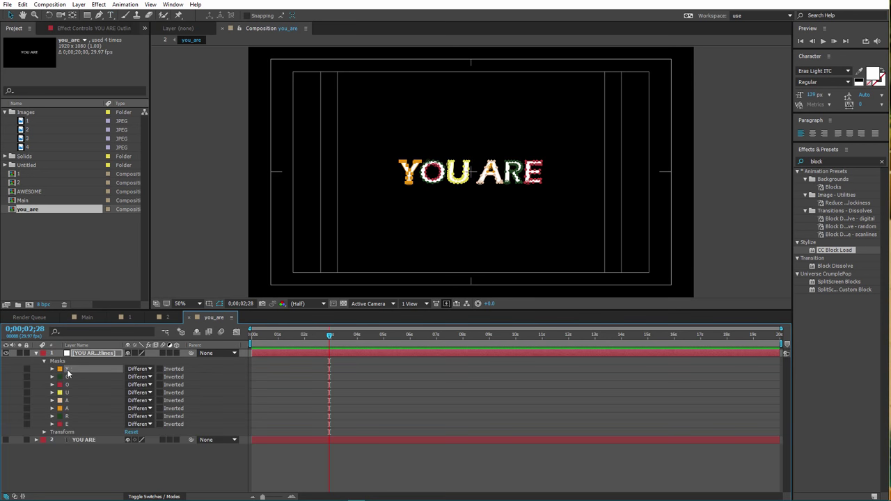
pyautogui.keyDown('shift'); pyautogui.click(67, 425); pyautogui.keyUp('shift')
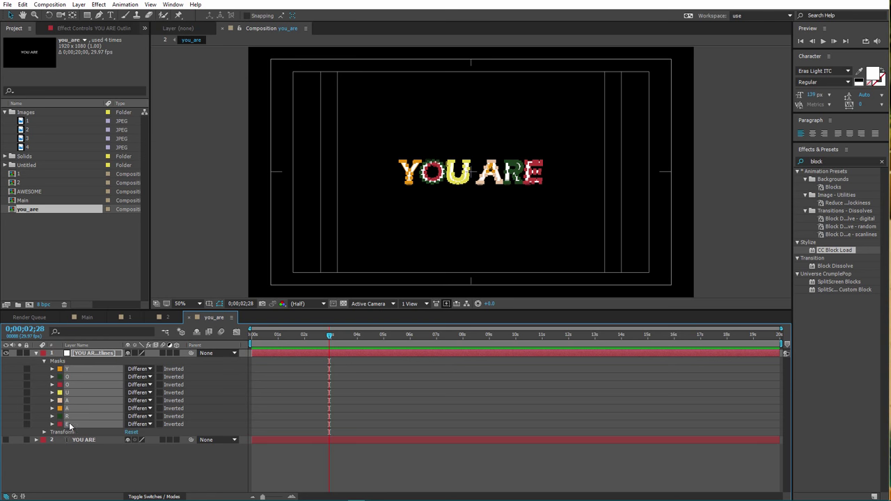
# Step: Back in composition 2, select the white rectangle's shape layer and hide the second you_are layer
pyautogui.click(158, 318)
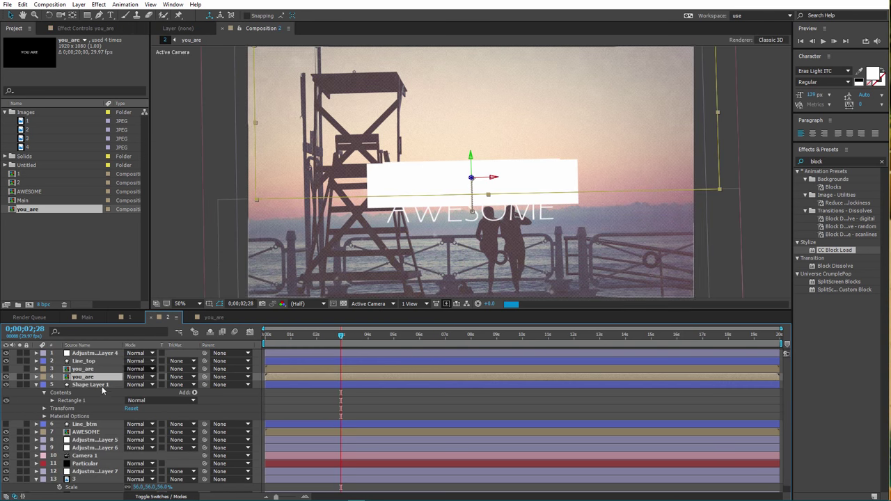
pyautogui.click(98, 387)
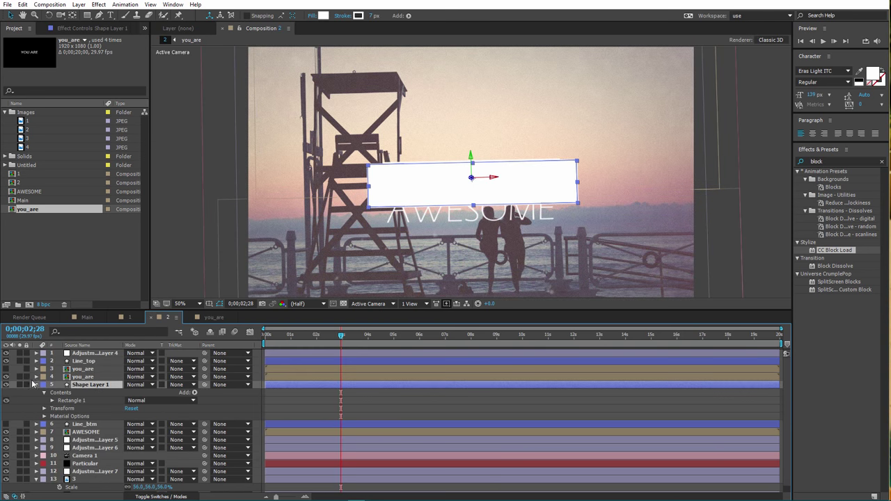
pyautogui.click(6, 377)
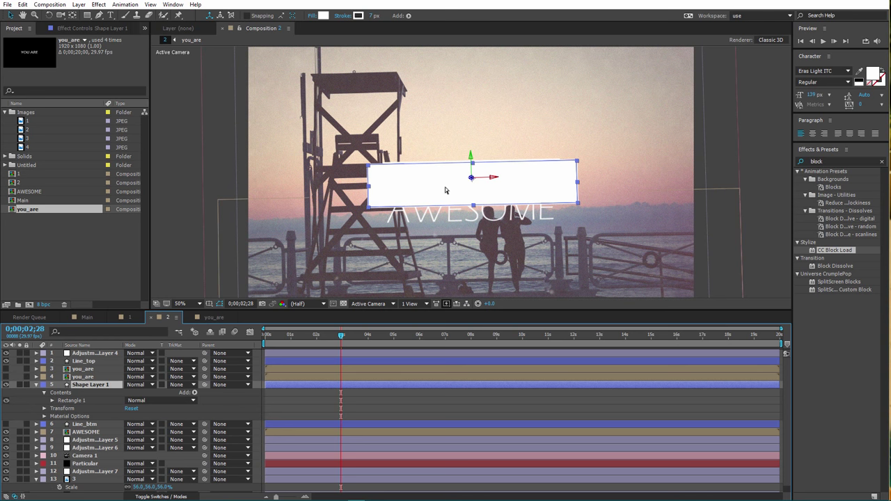
# Step: Paste the YOU ARE letter masks onto the white rectangle's shape layer and turn off Inverted for every mask except E
pyautogui.hotkey('ctrl', 'v')
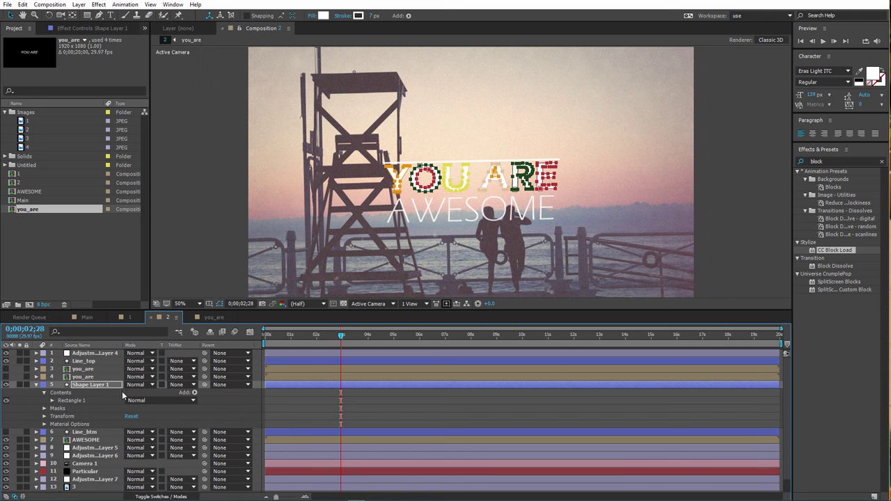
pyautogui.click(44, 409)
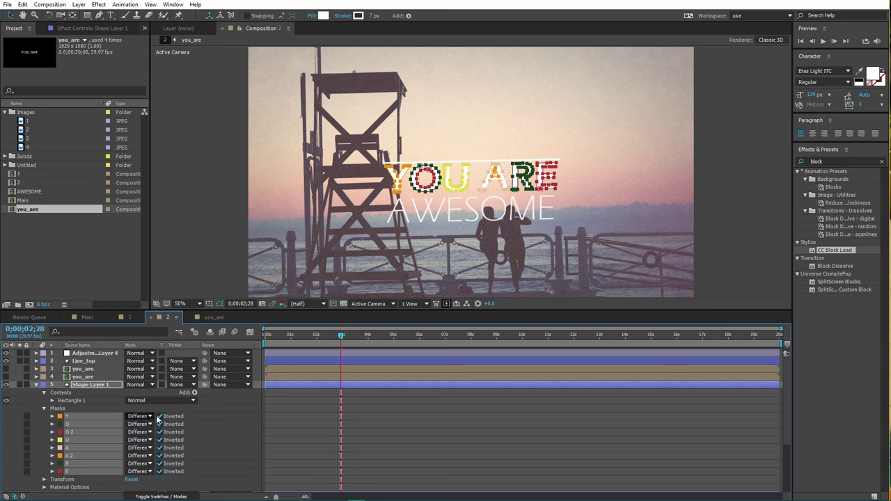
pyautogui.scroll(-1, 159, 418)
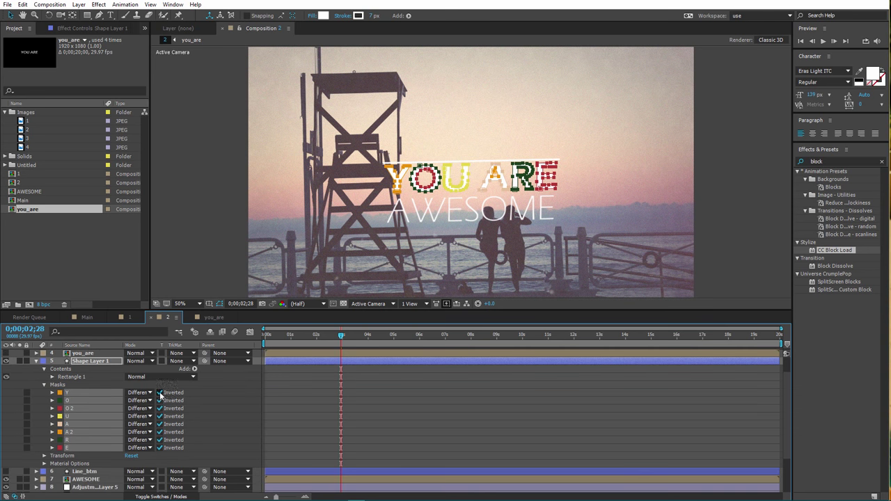
pyautogui.click(158, 393)
pyautogui.moveTo(160, 396); pyautogui.dragTo(161, 451)
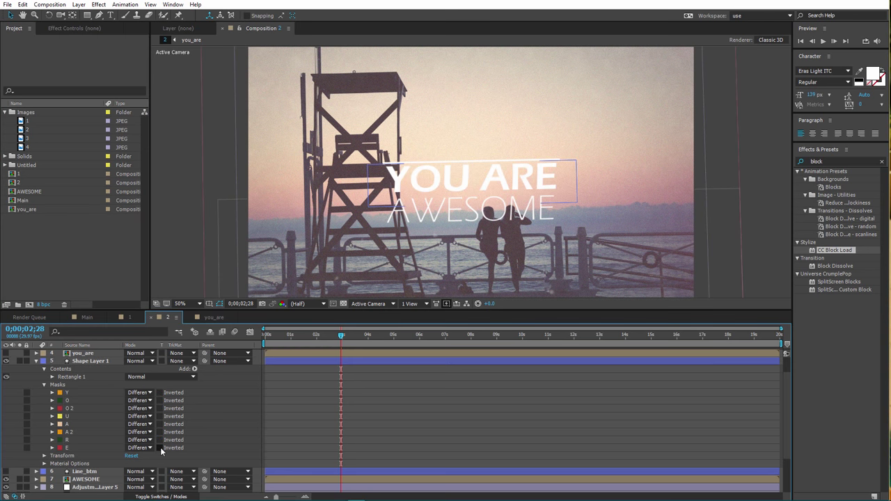
pyautogui.click(161, 449)
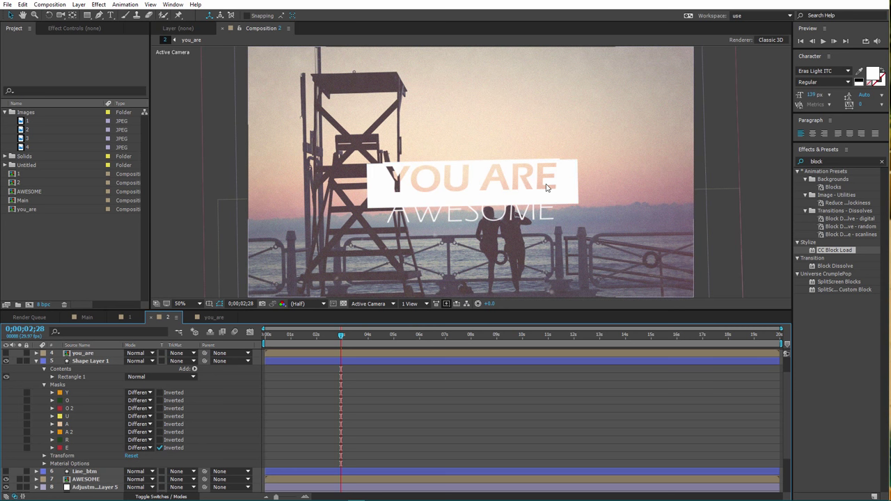
# Step: Preview the cut-out YOU ARE title over the image from the start of composition 2
pyautogui.moveTo(323, 336)
pyautogui.mouseDown()
pyautogui.moveTo(303, 337)
pyautogui.moveTo(327, 338)
pyautogui.mouseUp()
pyautogui.press('space')
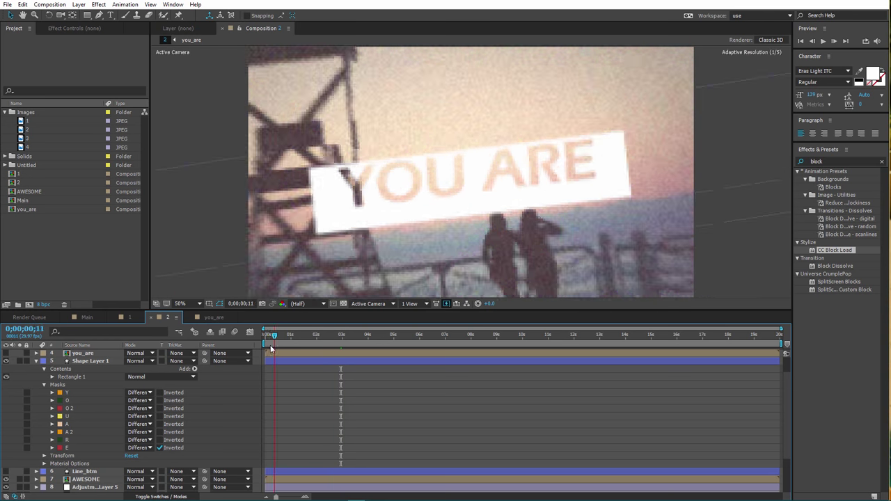
pyautogui.press('space')
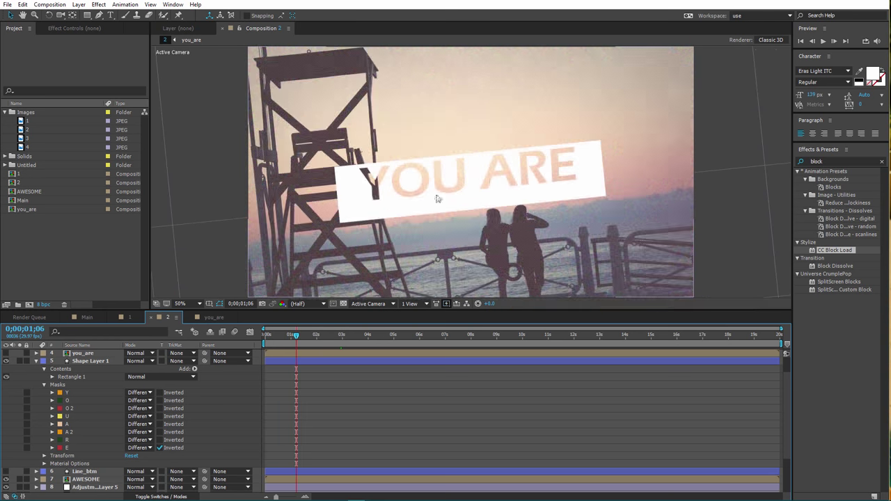
# Step: Move the Y letter mask straight down until it sits entirely below the white rectangle
pyautogui.click(67, 393)
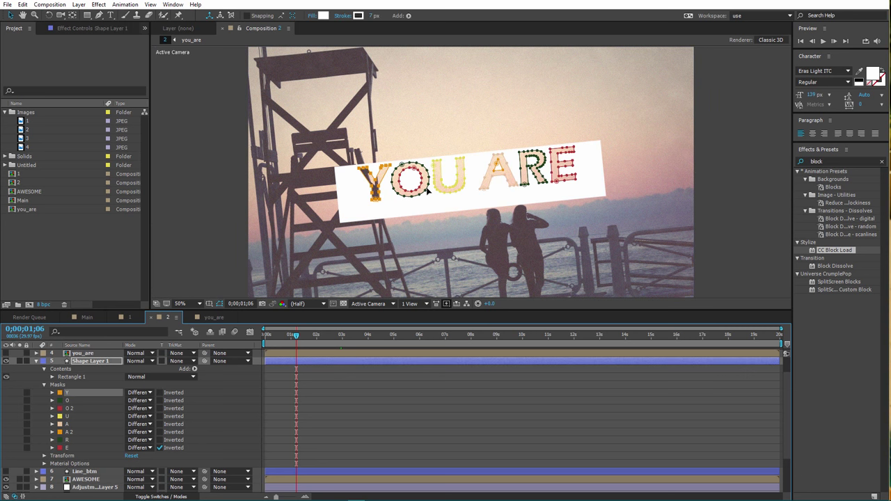
pyautogui.press('Down')
pyautogui.press('Down')
pyautogui.press('Down')
pyautogui.press('Down')
pyautogui.press('Down')
pyautogui.press('Down')
pyautogui.press('Down')
pyautogui.press('Down')
pyautogui.press('Down')
pyautogui.press('Down')
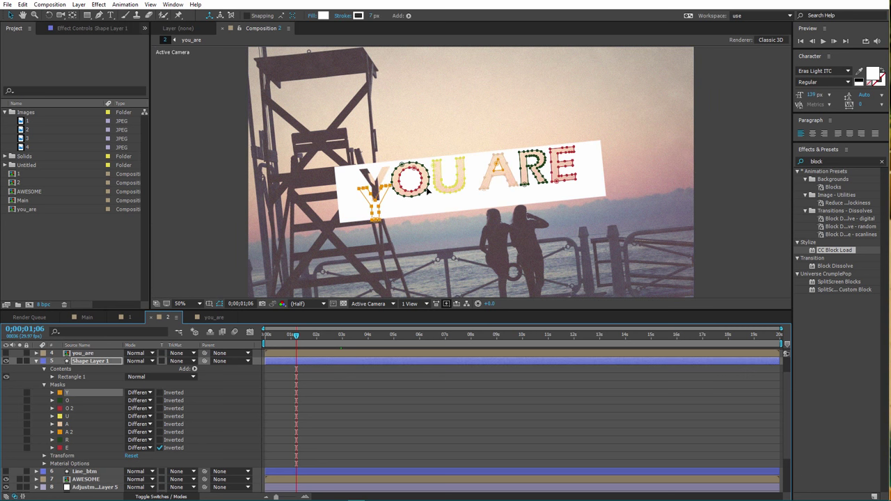
pyautogui.press('Down')
pyautogui.press('Down')
pyautogui.press('Down')
pyautogui.press('Down')
pyautogui.press('Down')
pyautogui.press('Down')
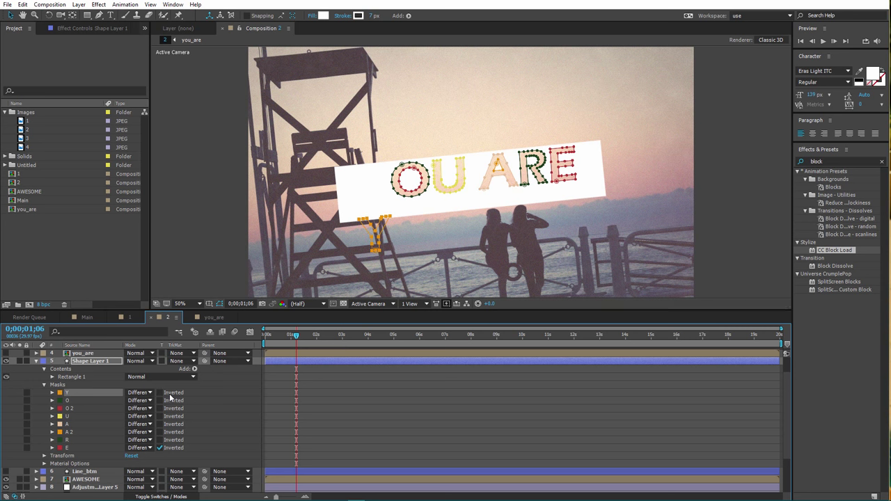
# Step: Move the Y mask back up into its place before the O and deselect the shape layer
pyautogui.press('Up')
pyautogui.press('Up')
pyautogui.press('Up')
pyautogui.press('Up')
pyautogui.press('Up')
pyautogui.press('Up')
pyautogui.press('Up')
pyautogui.press('Up')
pyautogui.press('Up')
pyautogui.press('Up')
pyautogui.press('Up')
pyautogui.press('Up')
pyautogui.press('Up')
pyautogui.press('Up')
pyautogui.press('Up')
pyautogui.press('Up')
pyautogui.press('Up')
pyautogui.press('Up')
pyautogui.press('Up')
pyautogui.press('Up')
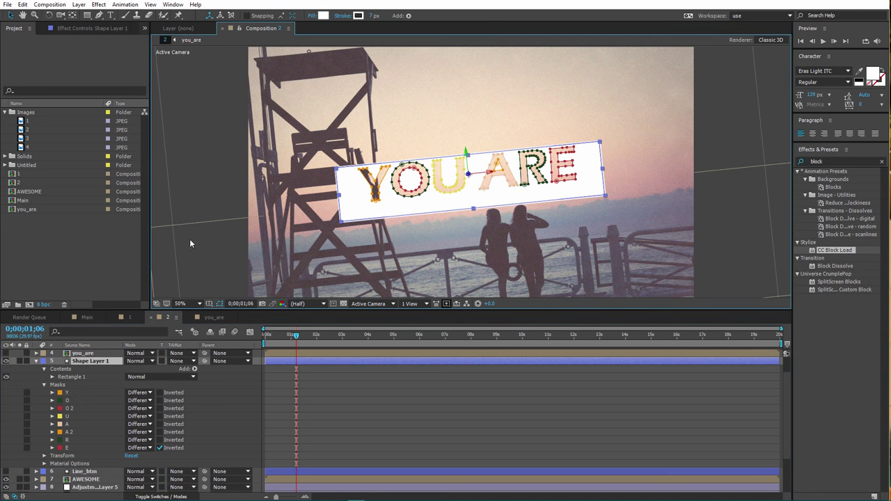
pyautogui.click(160, 234)
# Step: Add compositions 1 and 2 to the Main composition, with 2 beneath 1
pyautogui.click(95, 318)
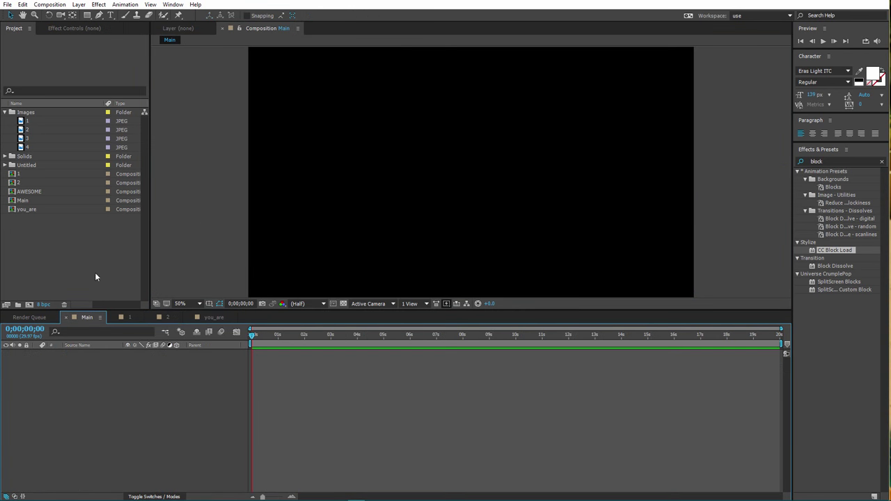
pyautogui.moveTo(18, 175); pyautogui.dragTo(95, 397)
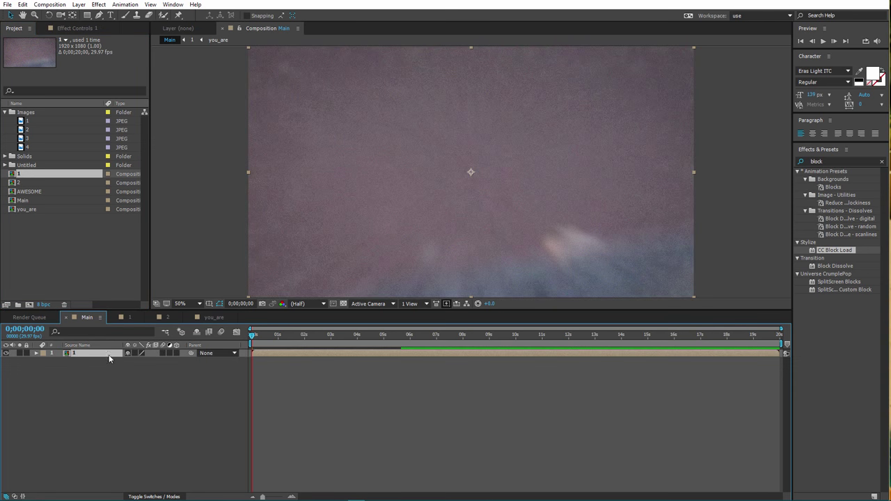
pyautogui.moveTo(26, 183); pyautogui.dragTo(118, 383)
# Step: In Main, trim layer 1 to end at 0;00;03;00 and shift layer 2 to start right after it
pyautogui.moveTo(253, 335); pyautogui.dragTo(332, 340)
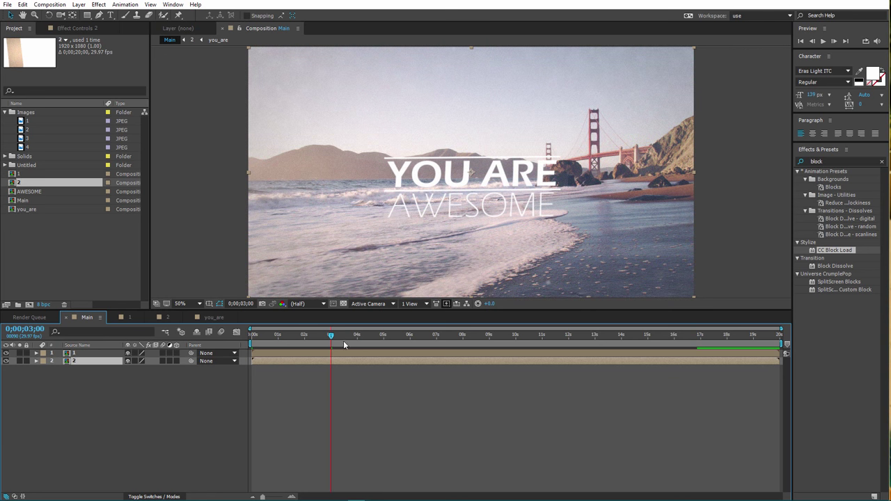
pyautogui.moveTo(780, 353); pyautogui.dragTo(346, 353)
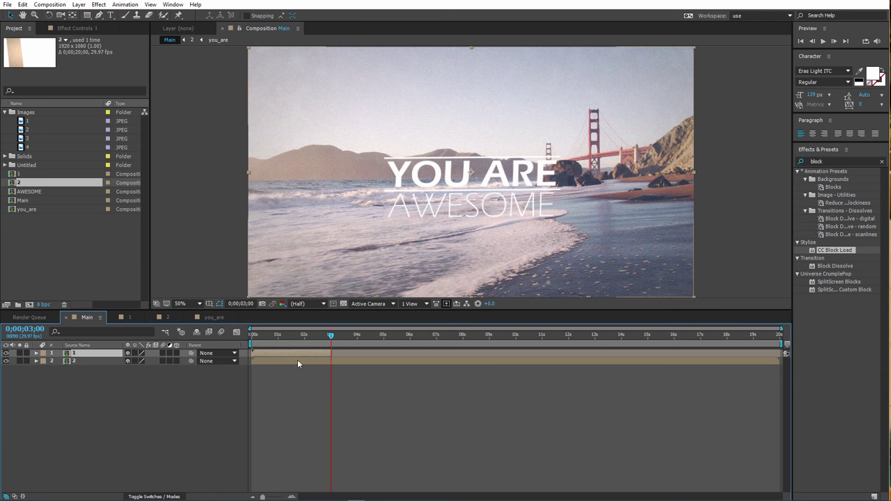
pyautogui.moveTo(281, 361); pyautogui.dragTo(354, 368)
# Step: Step frame by frame through the opening of composition 2 after the cut, up to 0;00;03;19
pyautogui.press('pagedown')
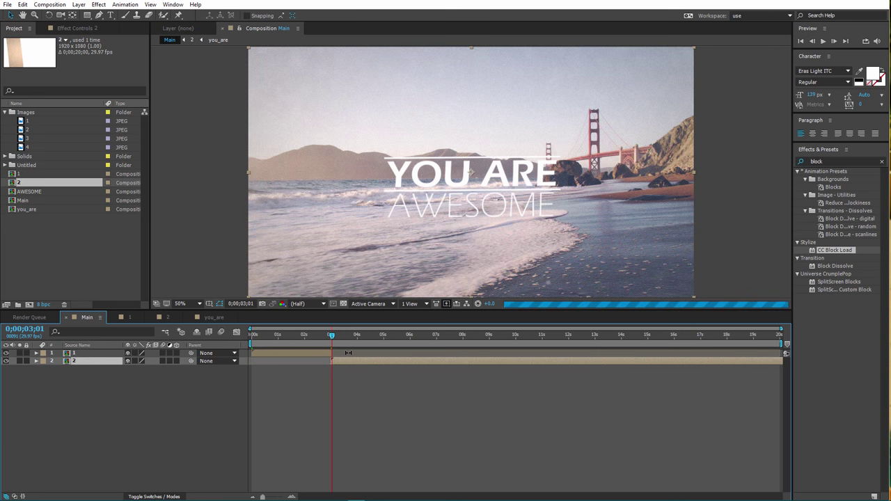
pyautogui.press('pagedown')
pyautogui.press('pagedown')
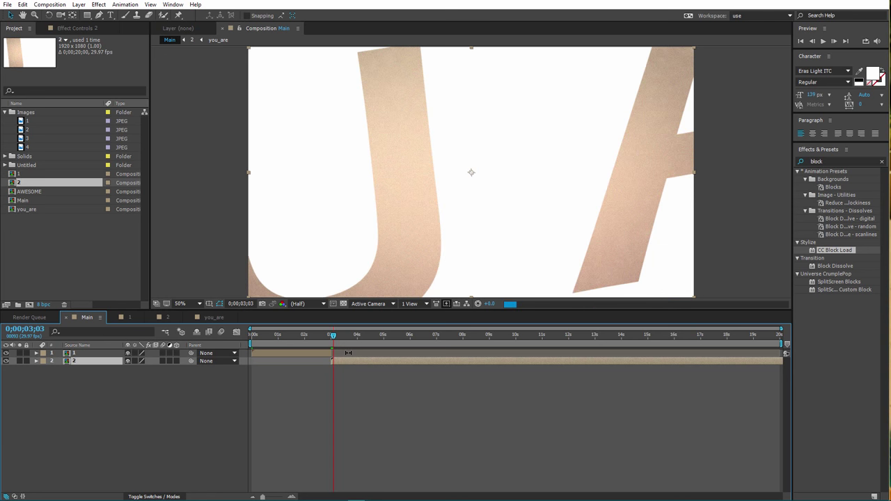
pyautogui.press('pagedown')
pyautogui.press('pagedown')
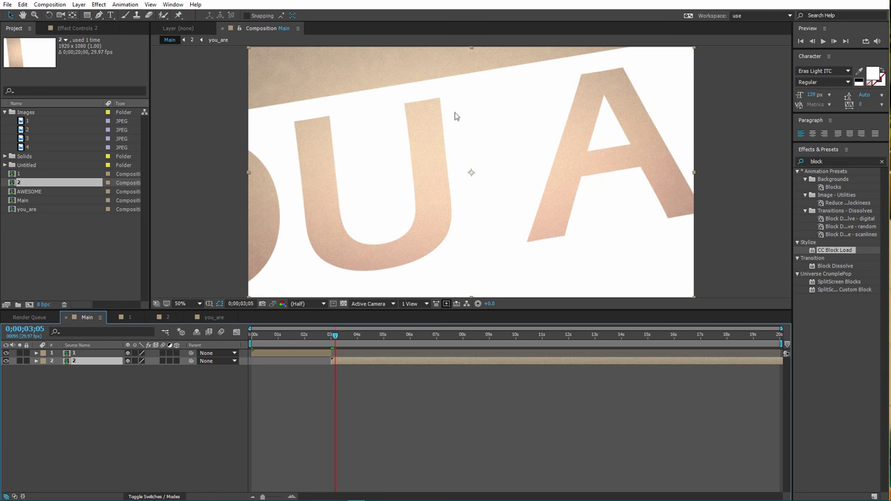
pyautogui.press('pagedown')
pyautogui.press('pagedown')
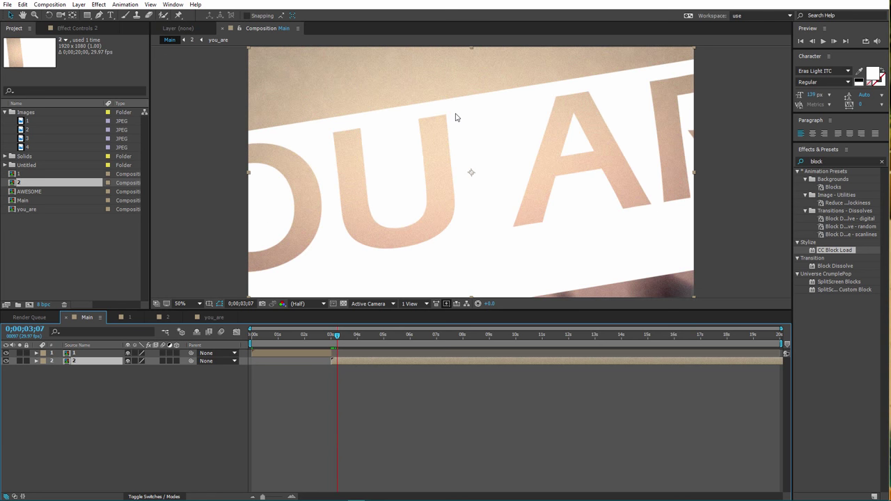
pyautogui.press('pagedown')
pyautogui.press('pagedown')
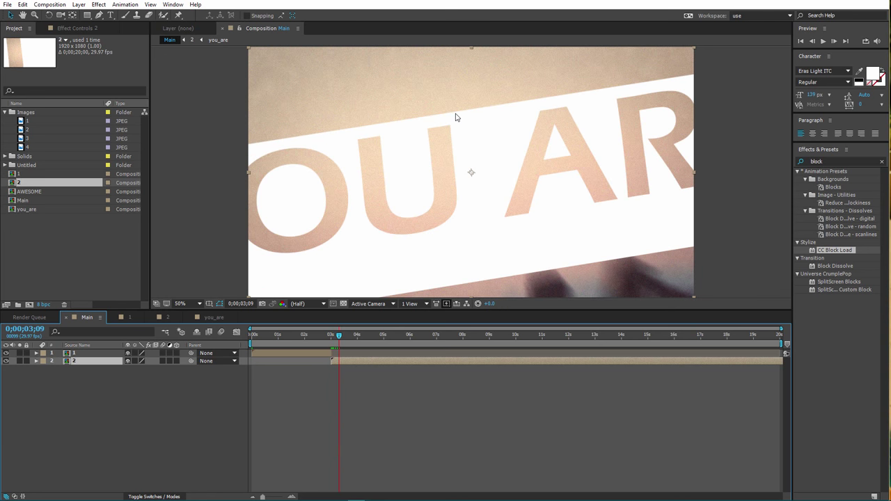
pyautogui.press('pagedown')
pyautogui.press('pagedown')
pyautogui.press('pagedown')
pyautogui.press('pagedown')
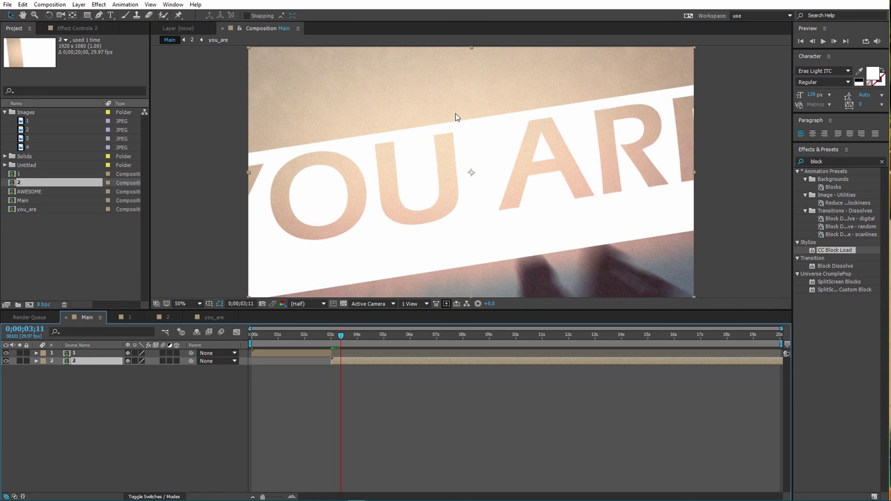
pyautogui.press('pagedown')
pyautogui.press('pagedown')
pyautogui.press('pagedown')
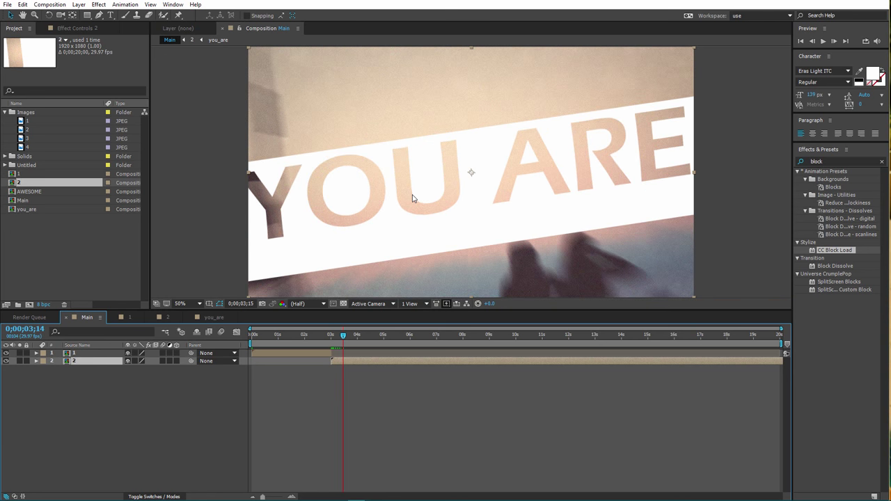
pyautogui.press('pagedown')
pyautogui.press('pagedown')
pyautogui.press('pagedown')
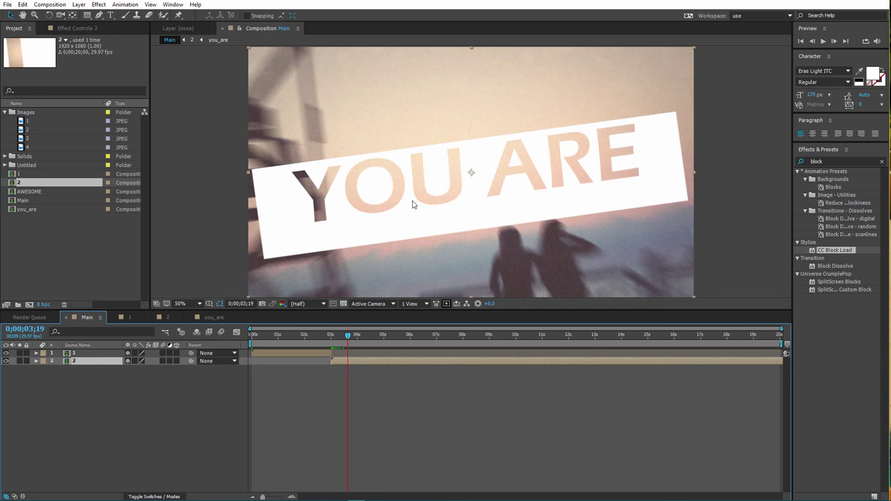
# Step: Duplicate layer 1, move the copy to start right after the first one ends, and hide layer 2
pyautogui.click(77, 353)
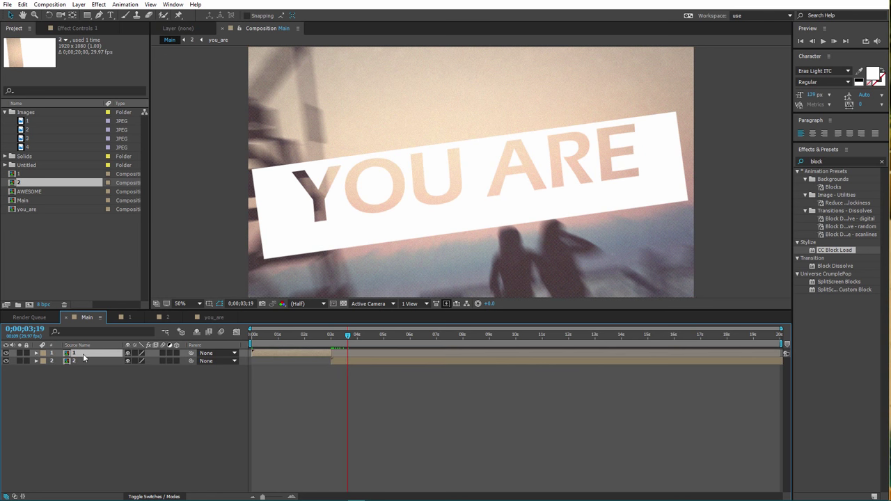
pyautogui.hotkey('ctrl', 'd')
pyautogui.moveTo(303, 353); pyautogui.dragTo(382, 354)
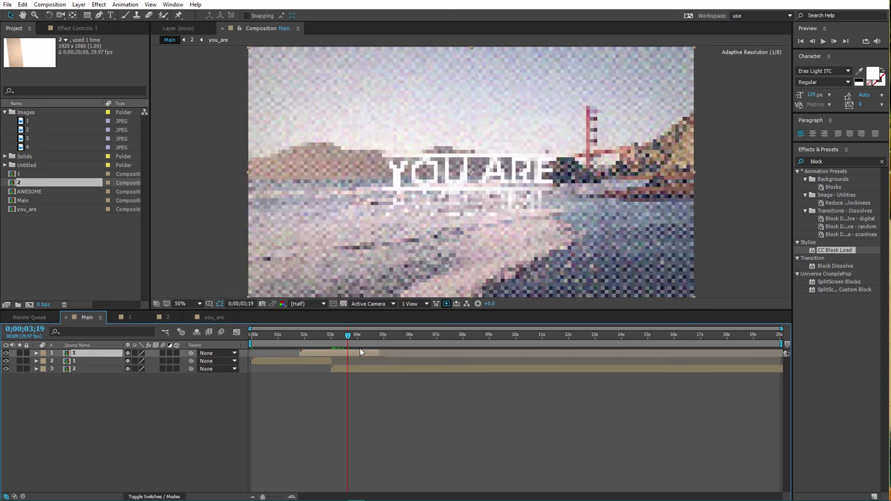
pyautogui.click(6, 369)
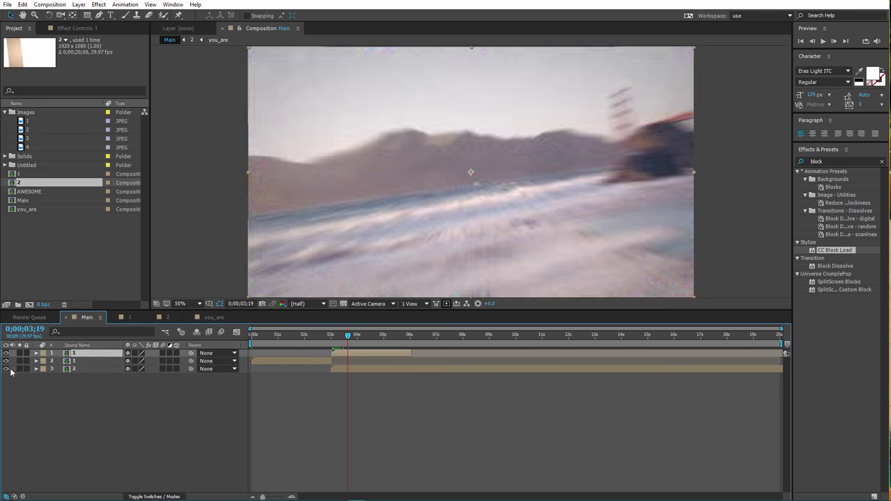
# Step: Preview the cut between the two copies of composition 1 with the work area starting near 0;00;02;13, and reset the work area start to zero
pyautogui.moveTo(346, 335); pyautogui.dragTo(326, 340)
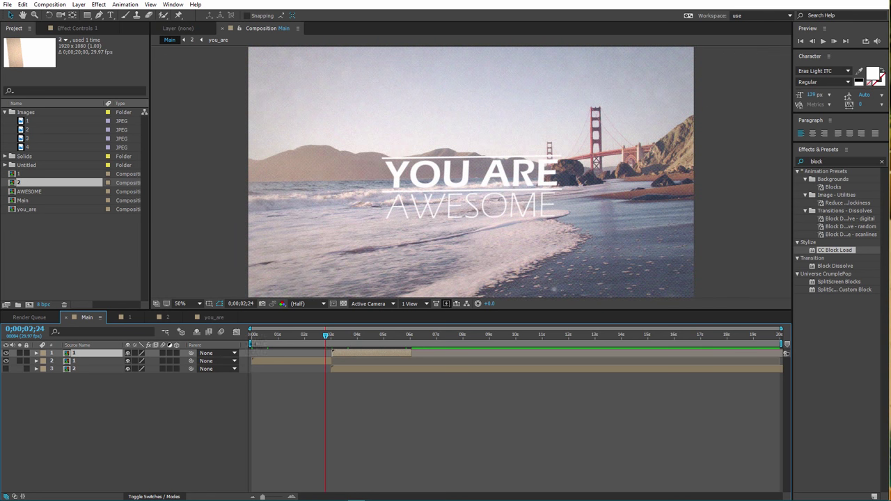
pyautogui.moveTo(251, 343); pyautogui.dragTo(314, 343)
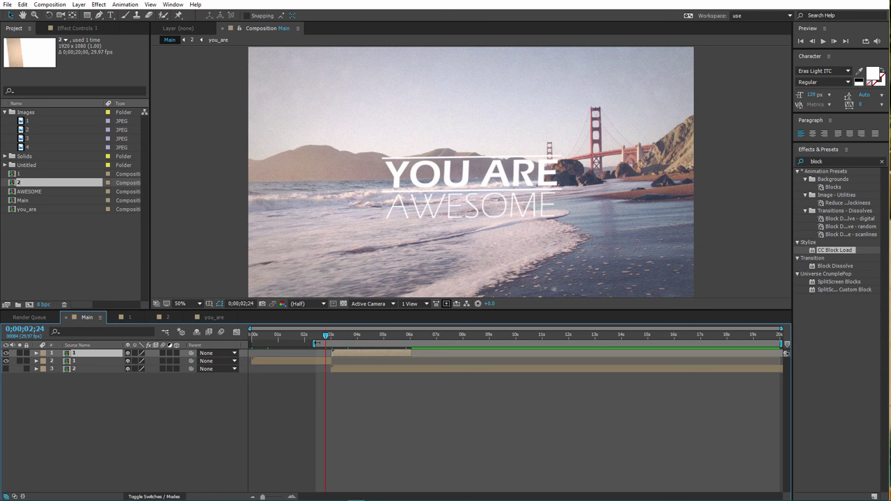
pyautogui.press('KP_0')
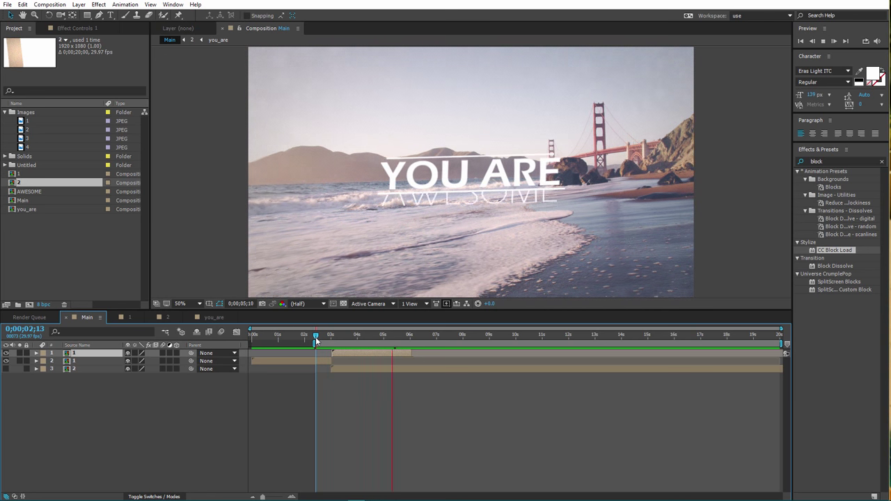
pyautogui.press('space')
pyautogui.press('space')
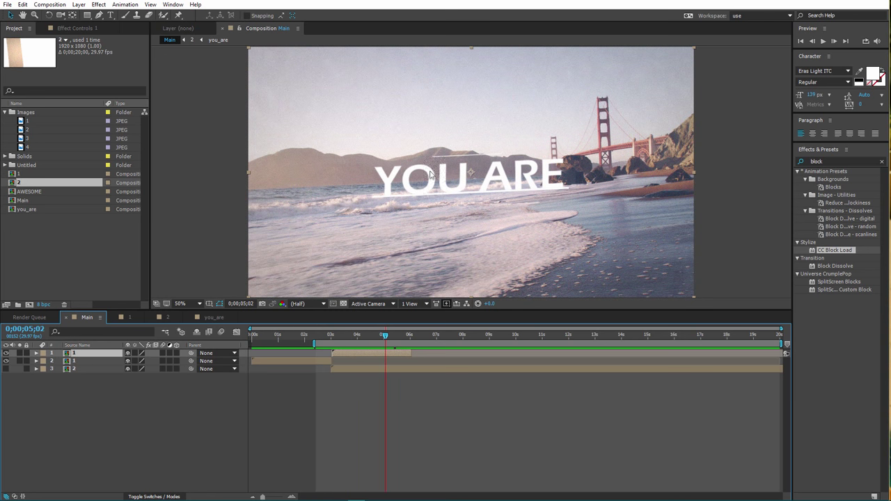
pyautogui.moveTo(385, 336); pyautogui.dragTo(409, 335)
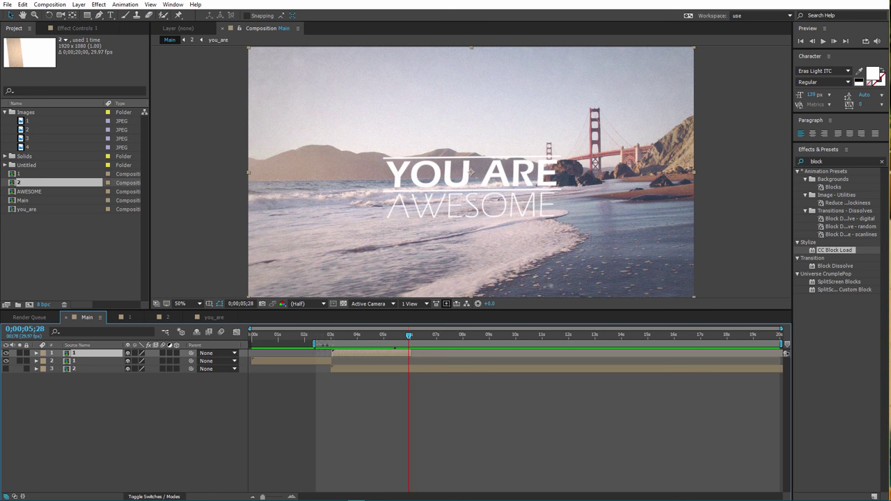
pyautogui.moveTo(314, 343)
pyautogui.mouseDown()
pyautogui.moveTo(251, 343)
pyautogui.moveTo(311, 337)
pyautogui.mouseUp()
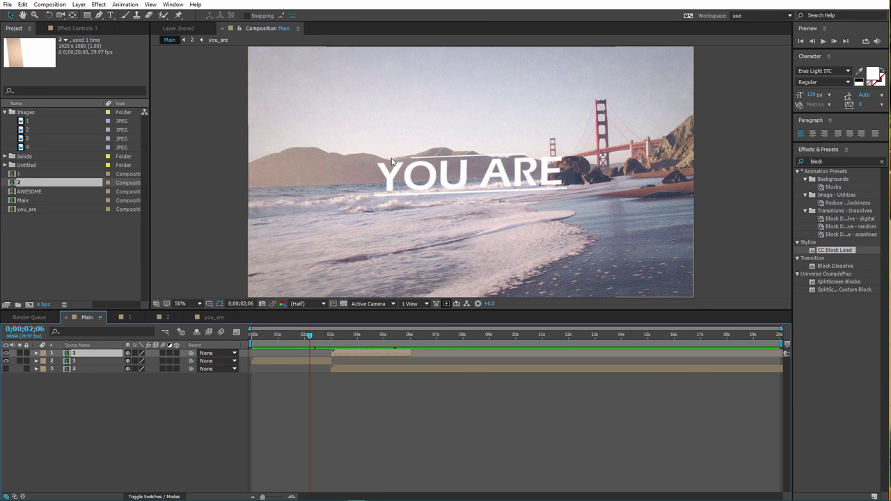